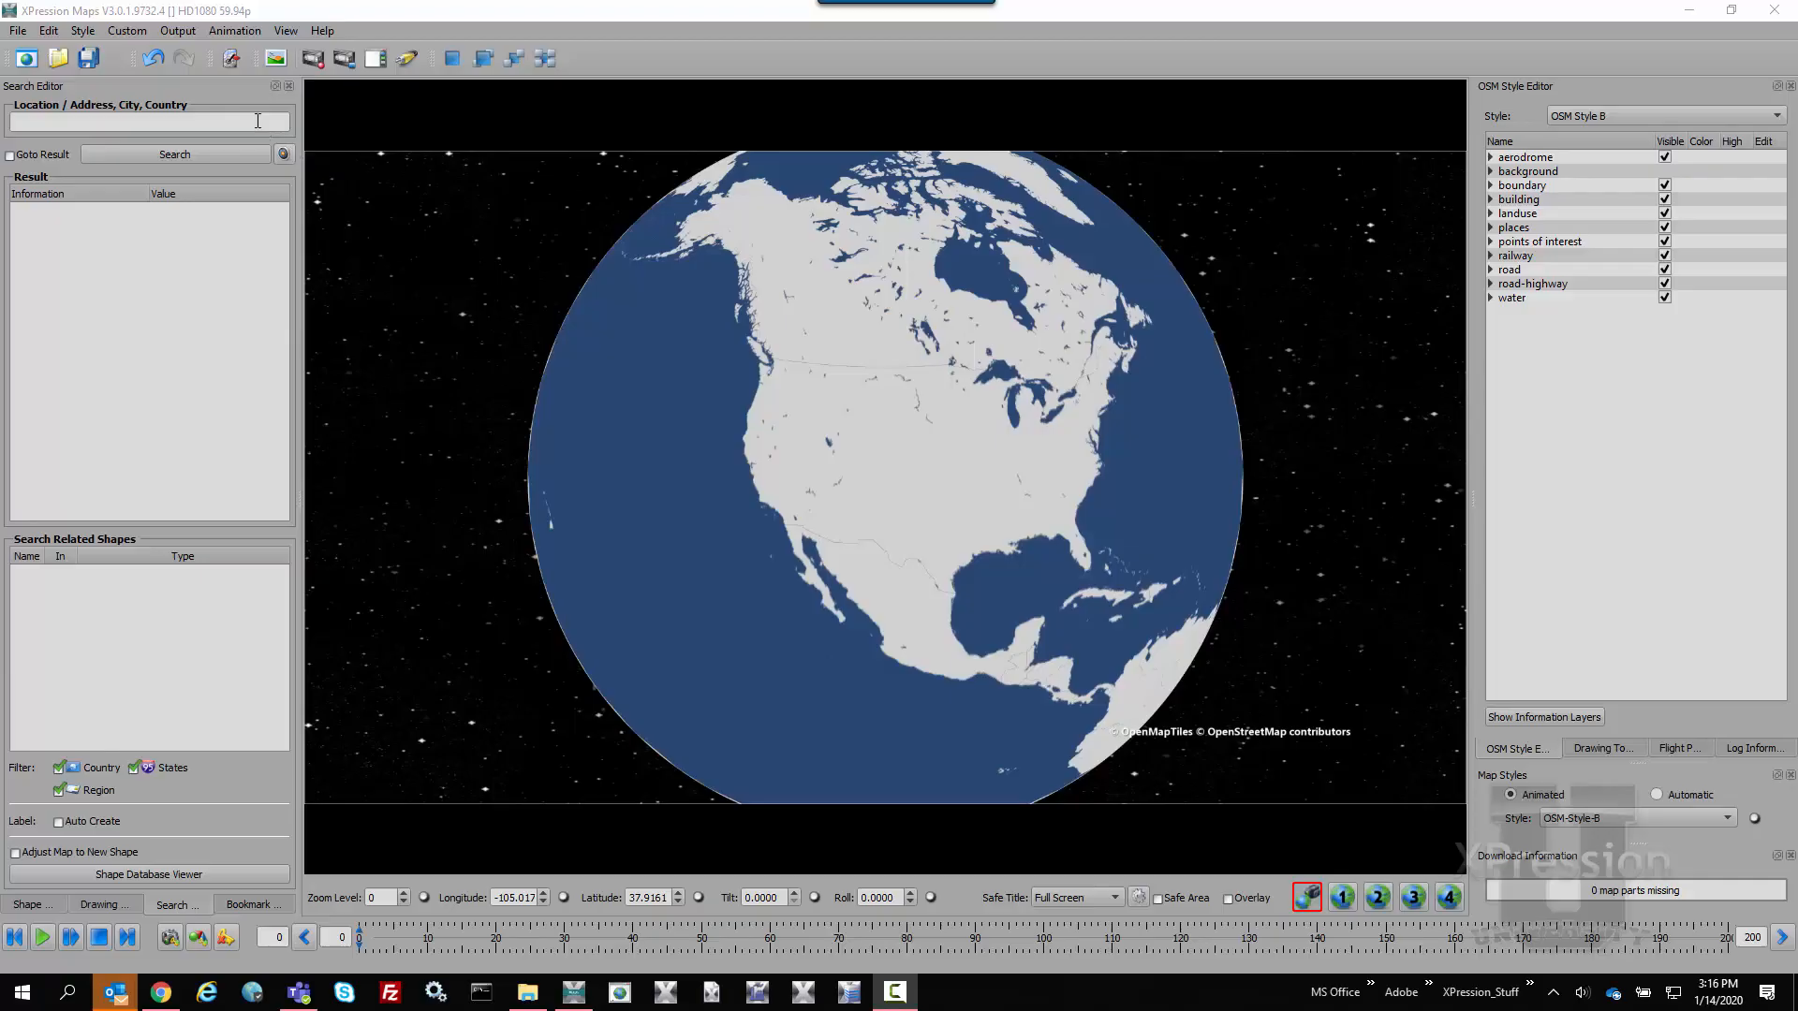
Search for the location "New York" and move the map to the New York, NY result
text(New Yorl)
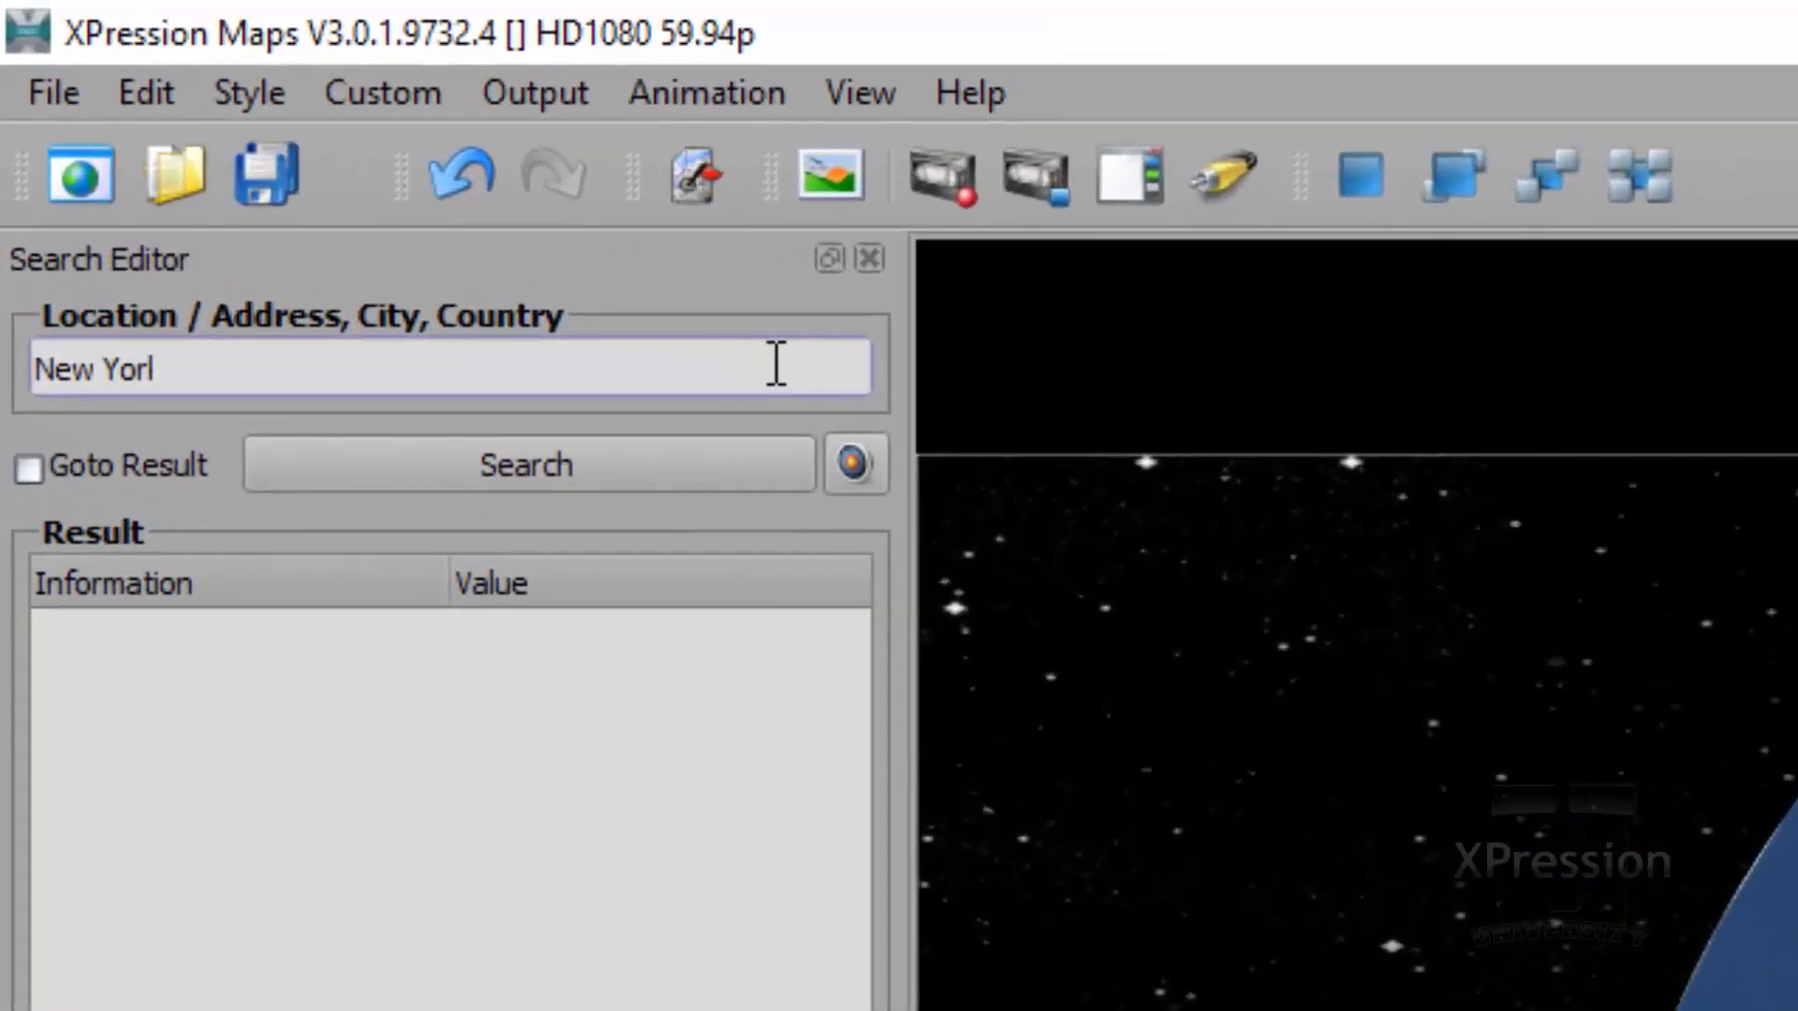
key(BackSpace)
text(k)
click(666, 475)
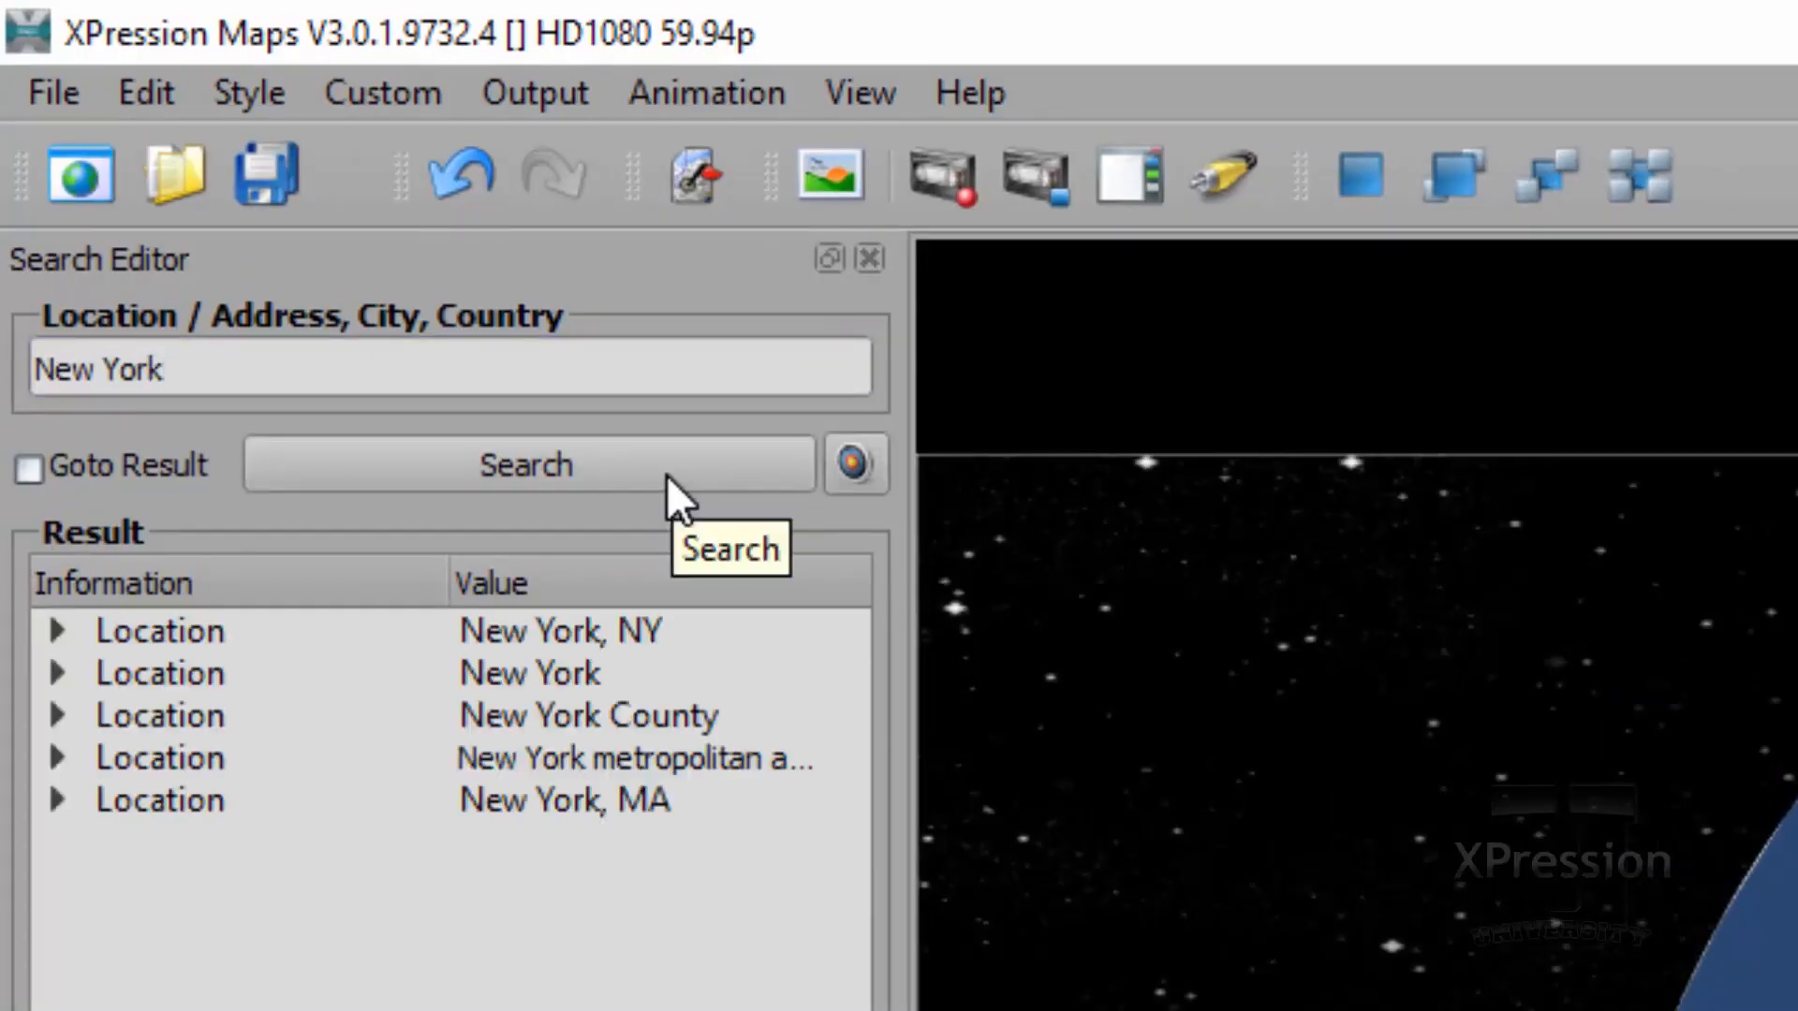
click(534, 632)
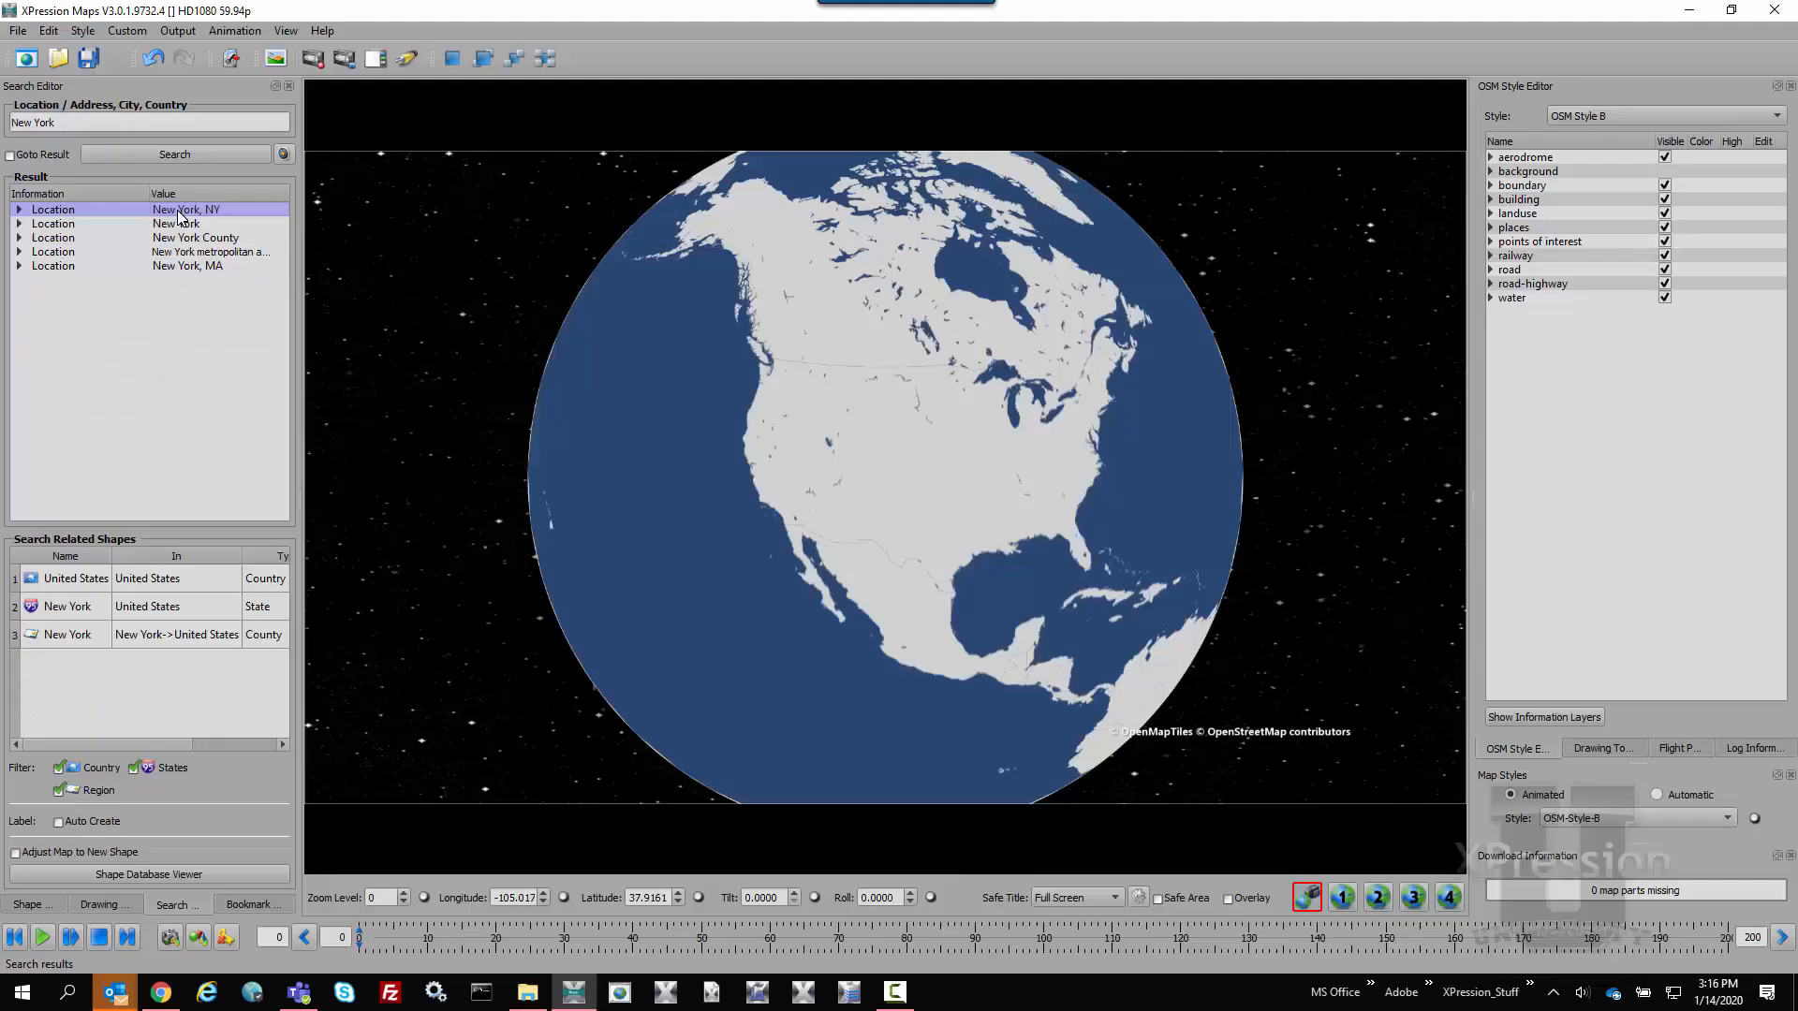
double_click(181, 216)
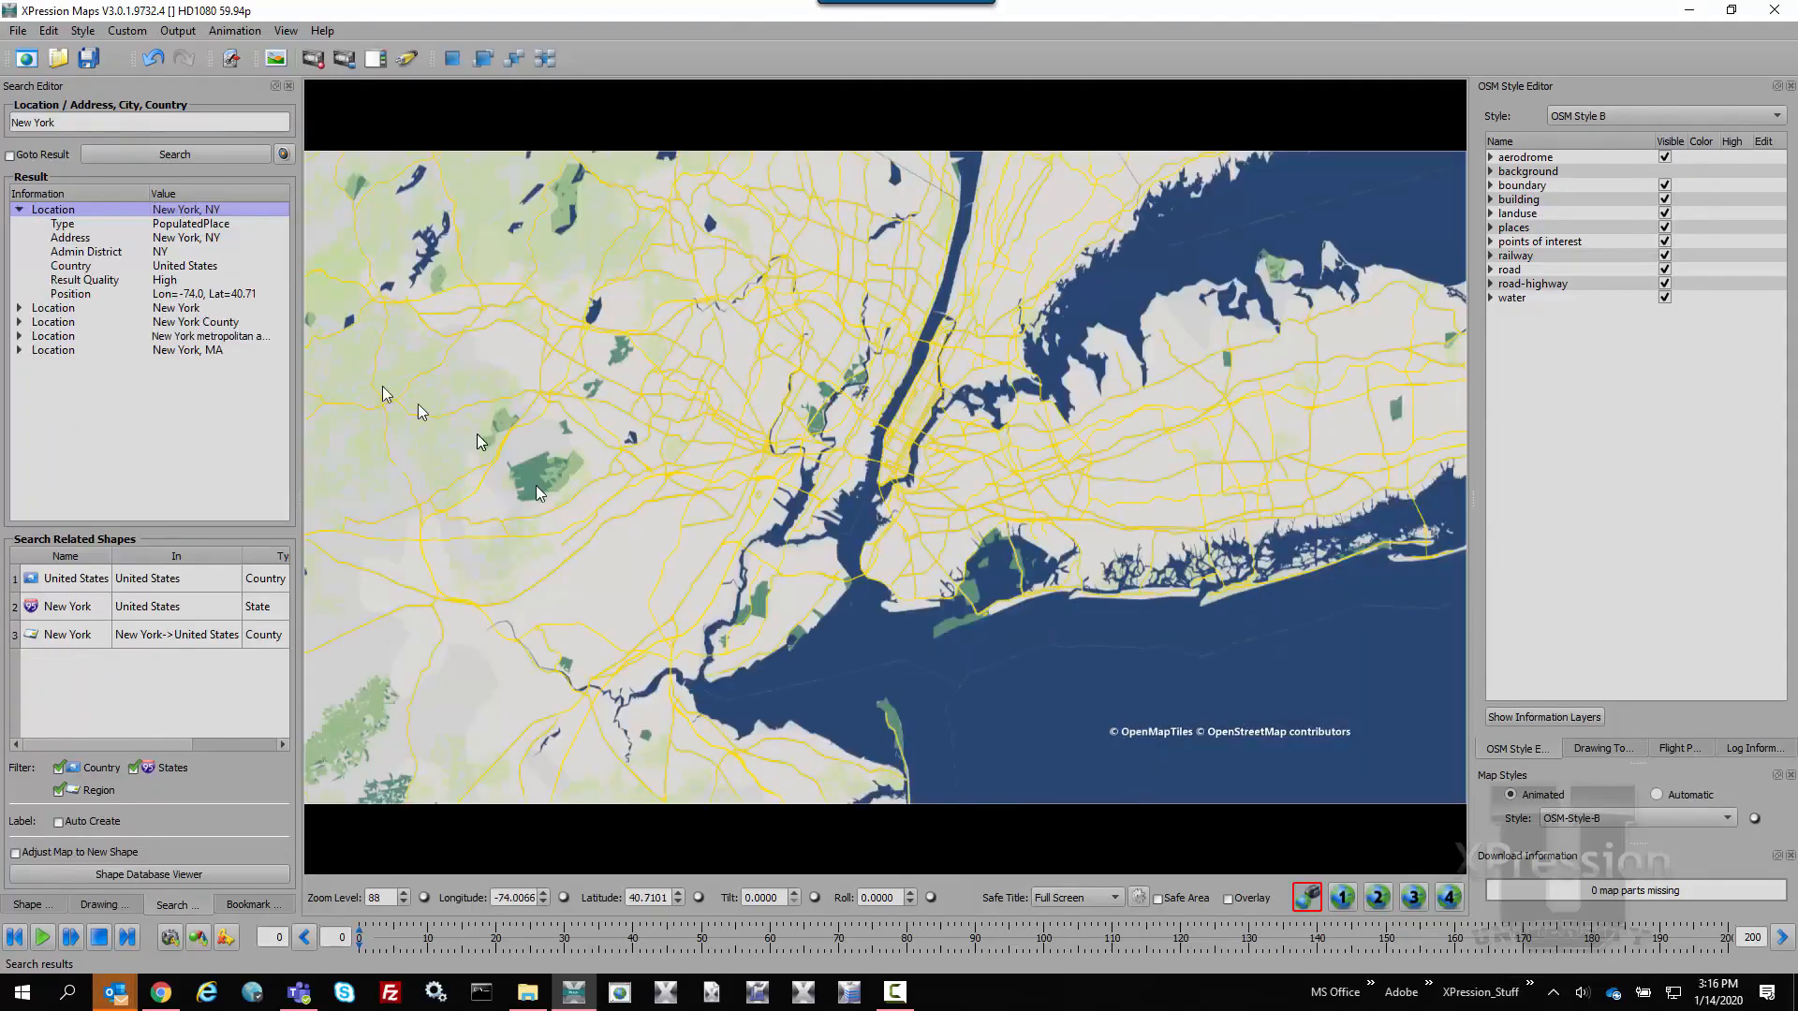
Add the New York state shape to the map from the related shapes, with the whole state framed in view
scroll(536, 491, down, 10)
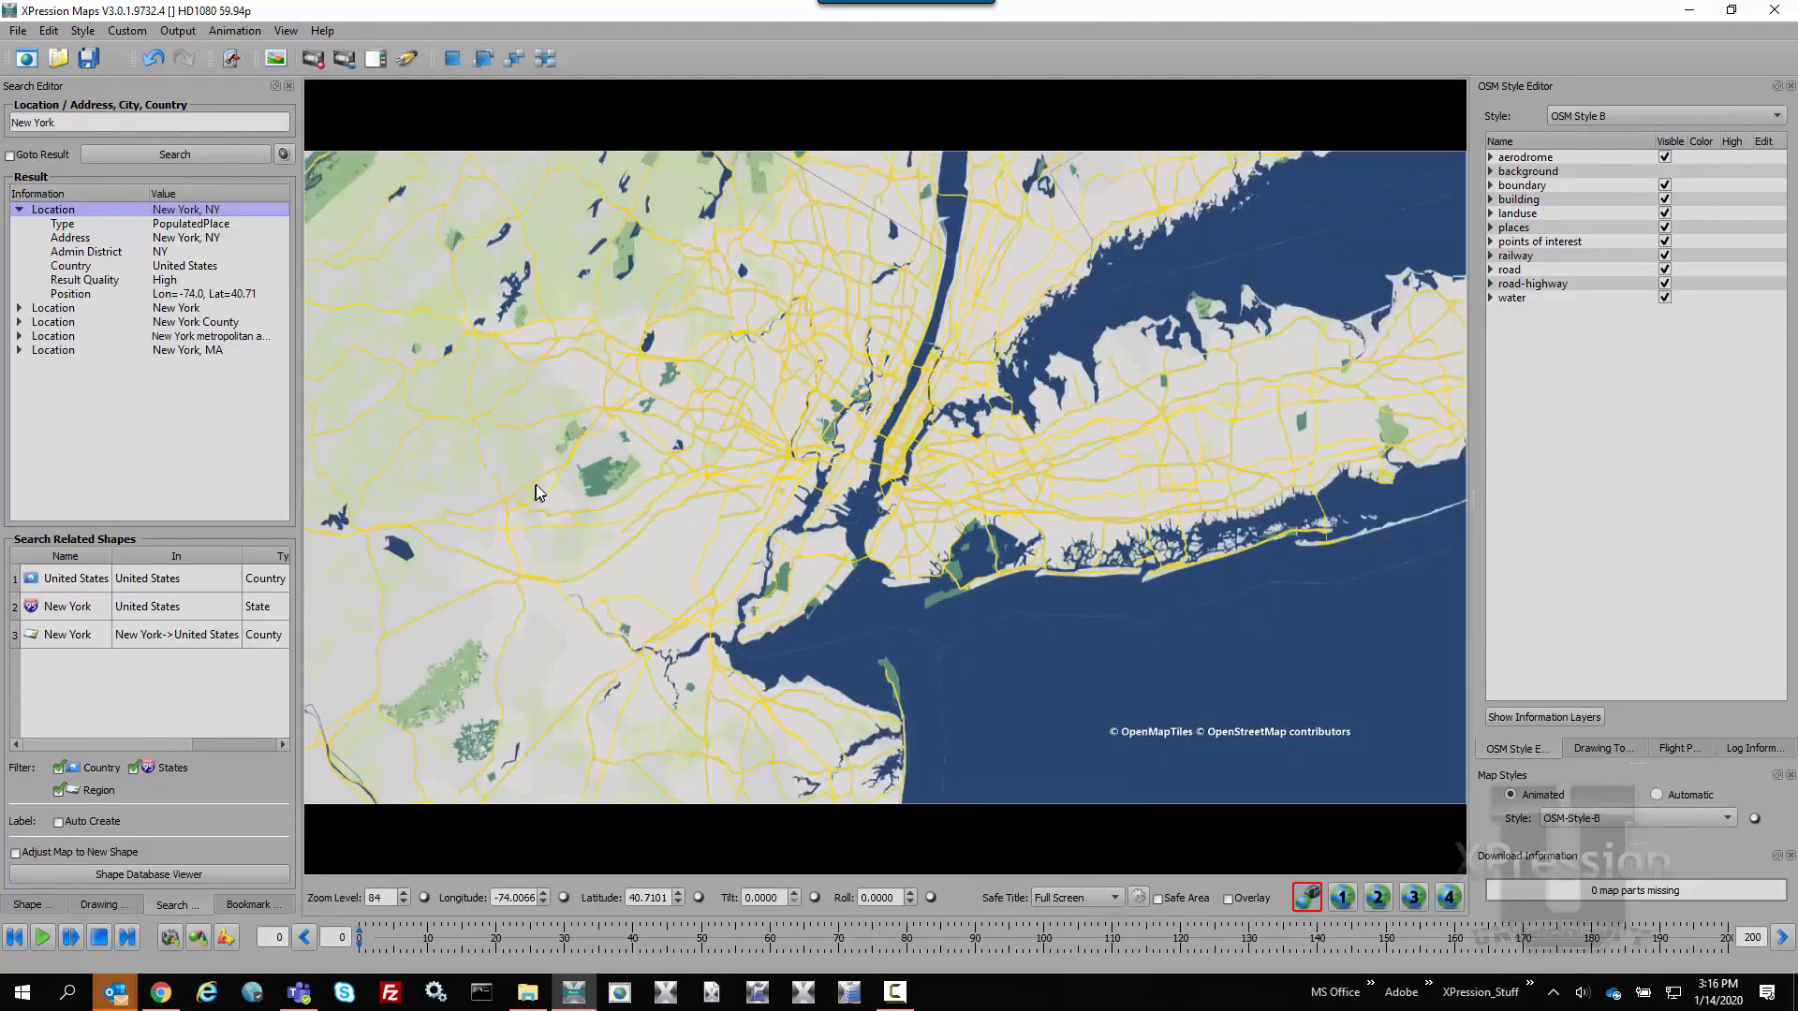
scroll(535, 484, down, 8)
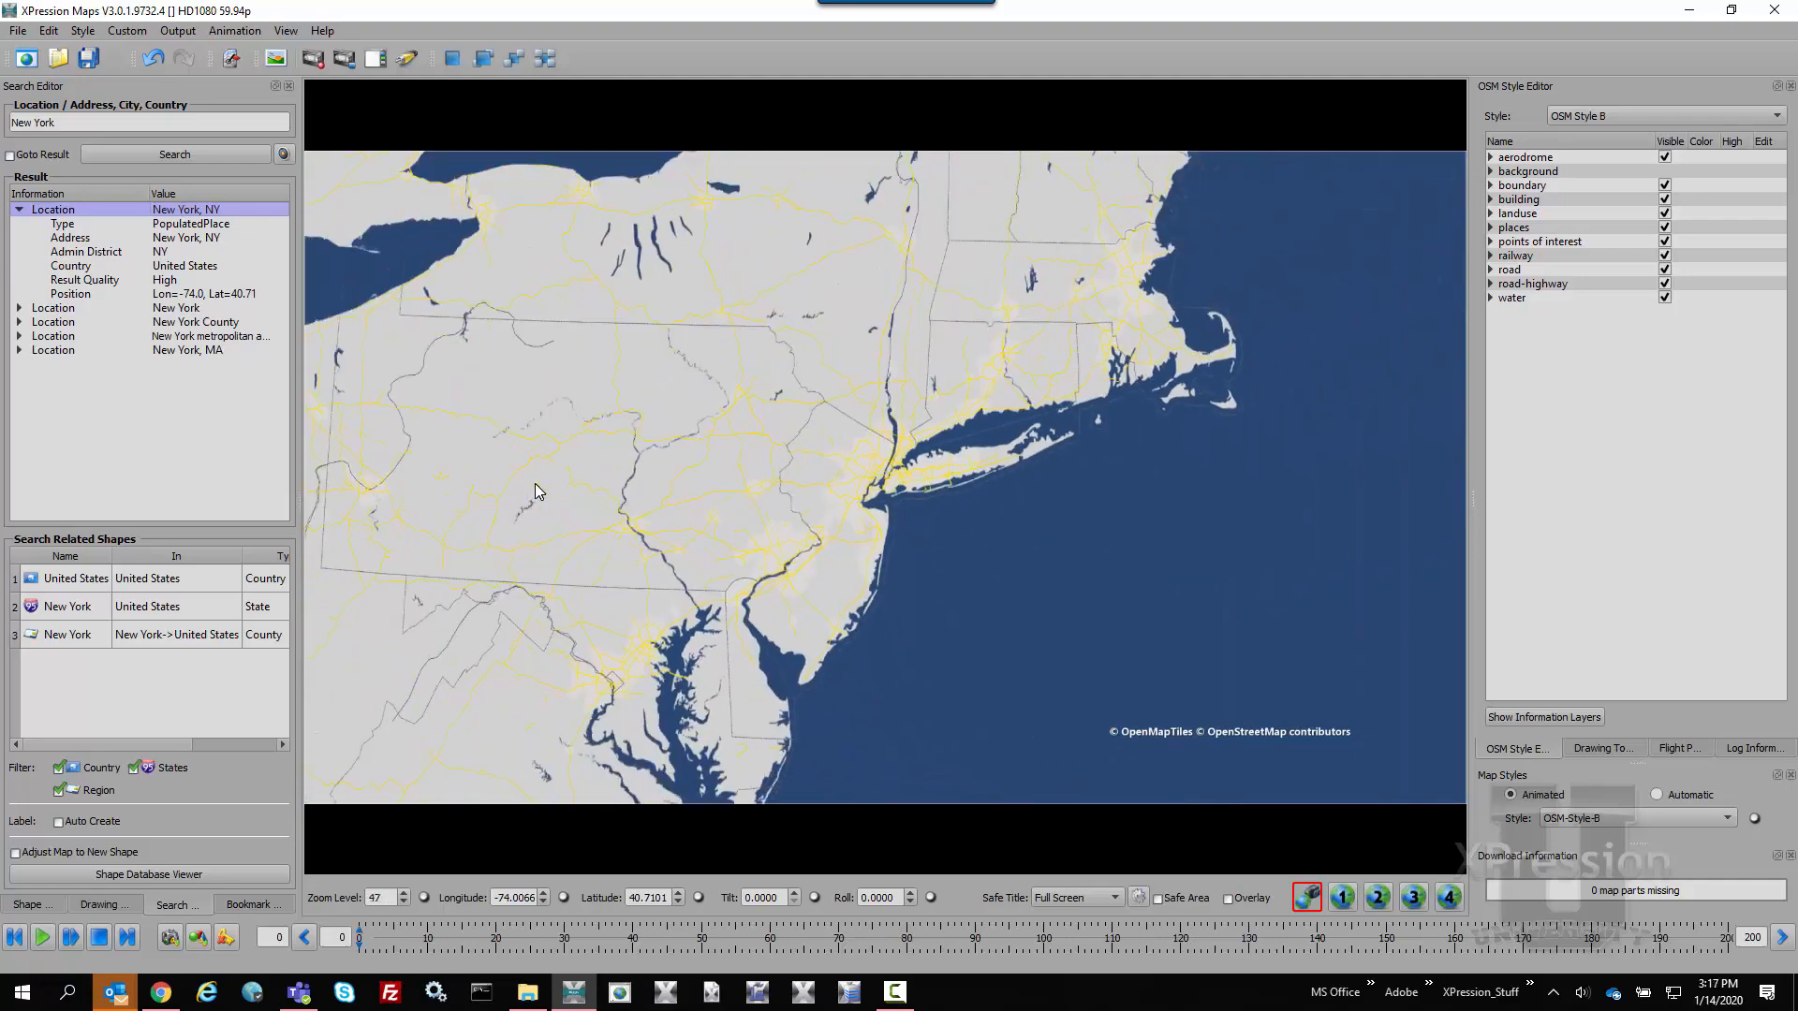
scroll(535, 483, down, 1)
drag(582, 352, 601, 560)
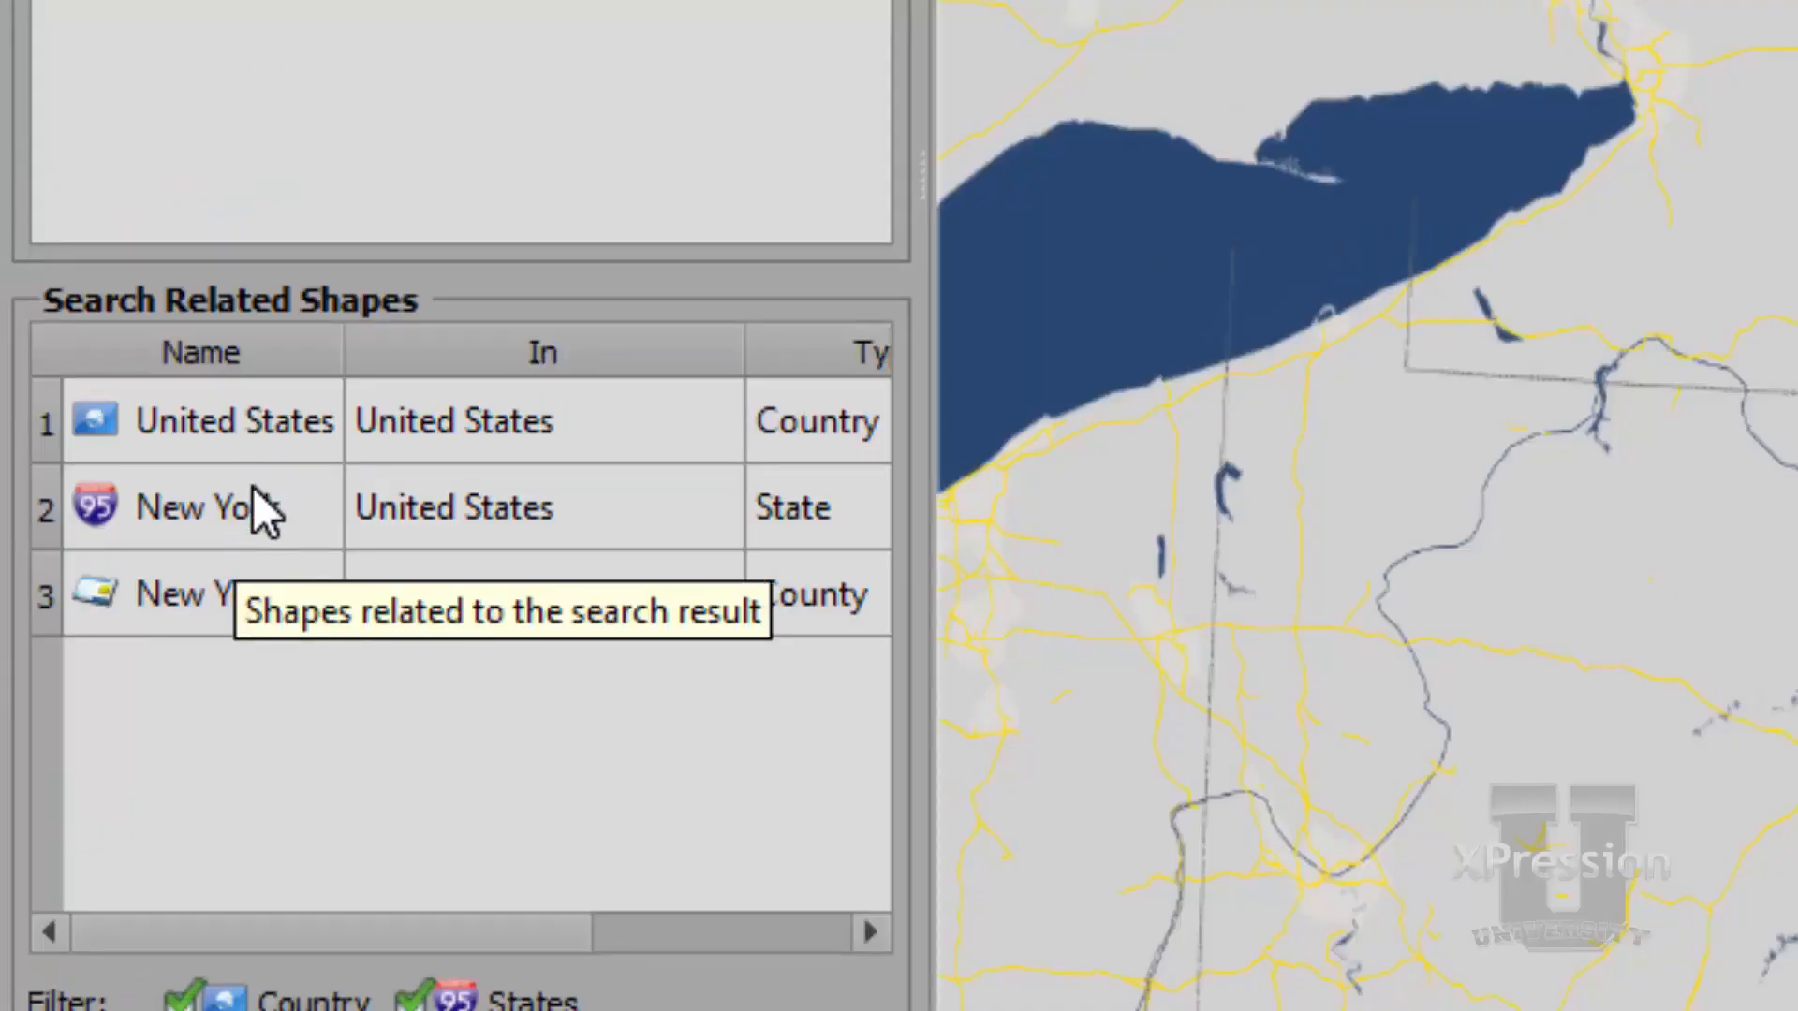
click(262, 511)
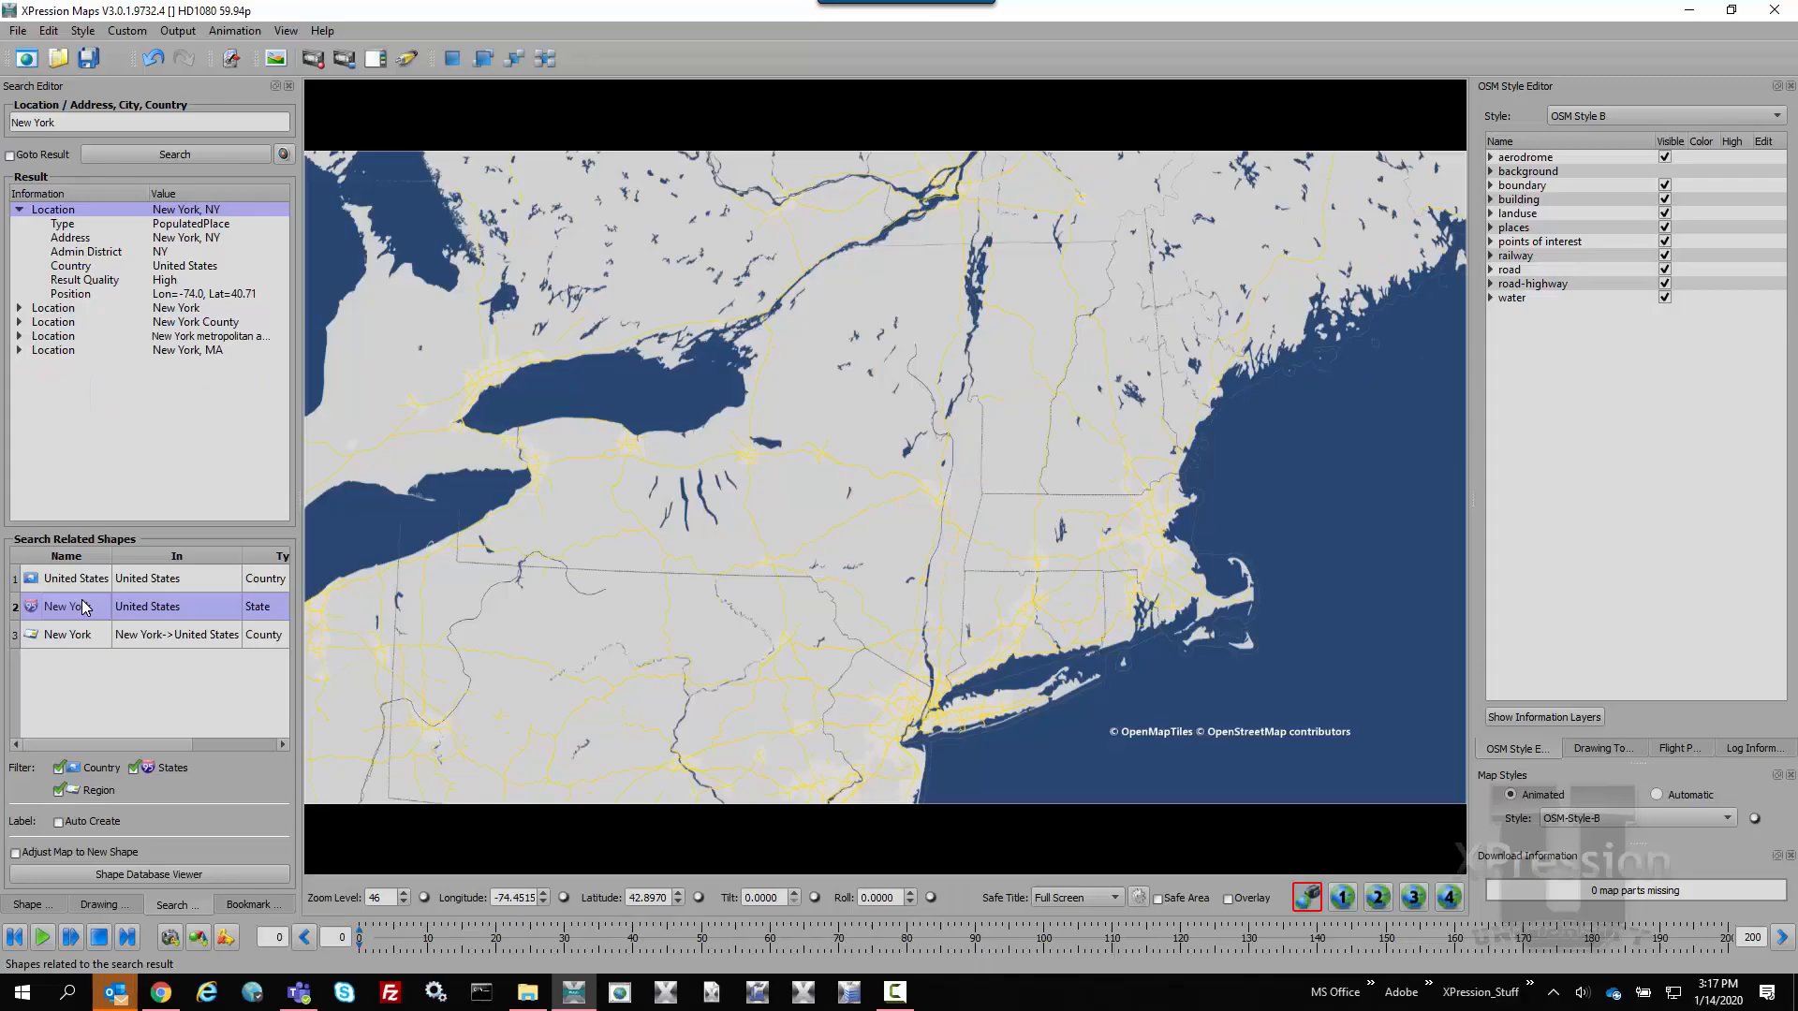
double_click(84, 607)
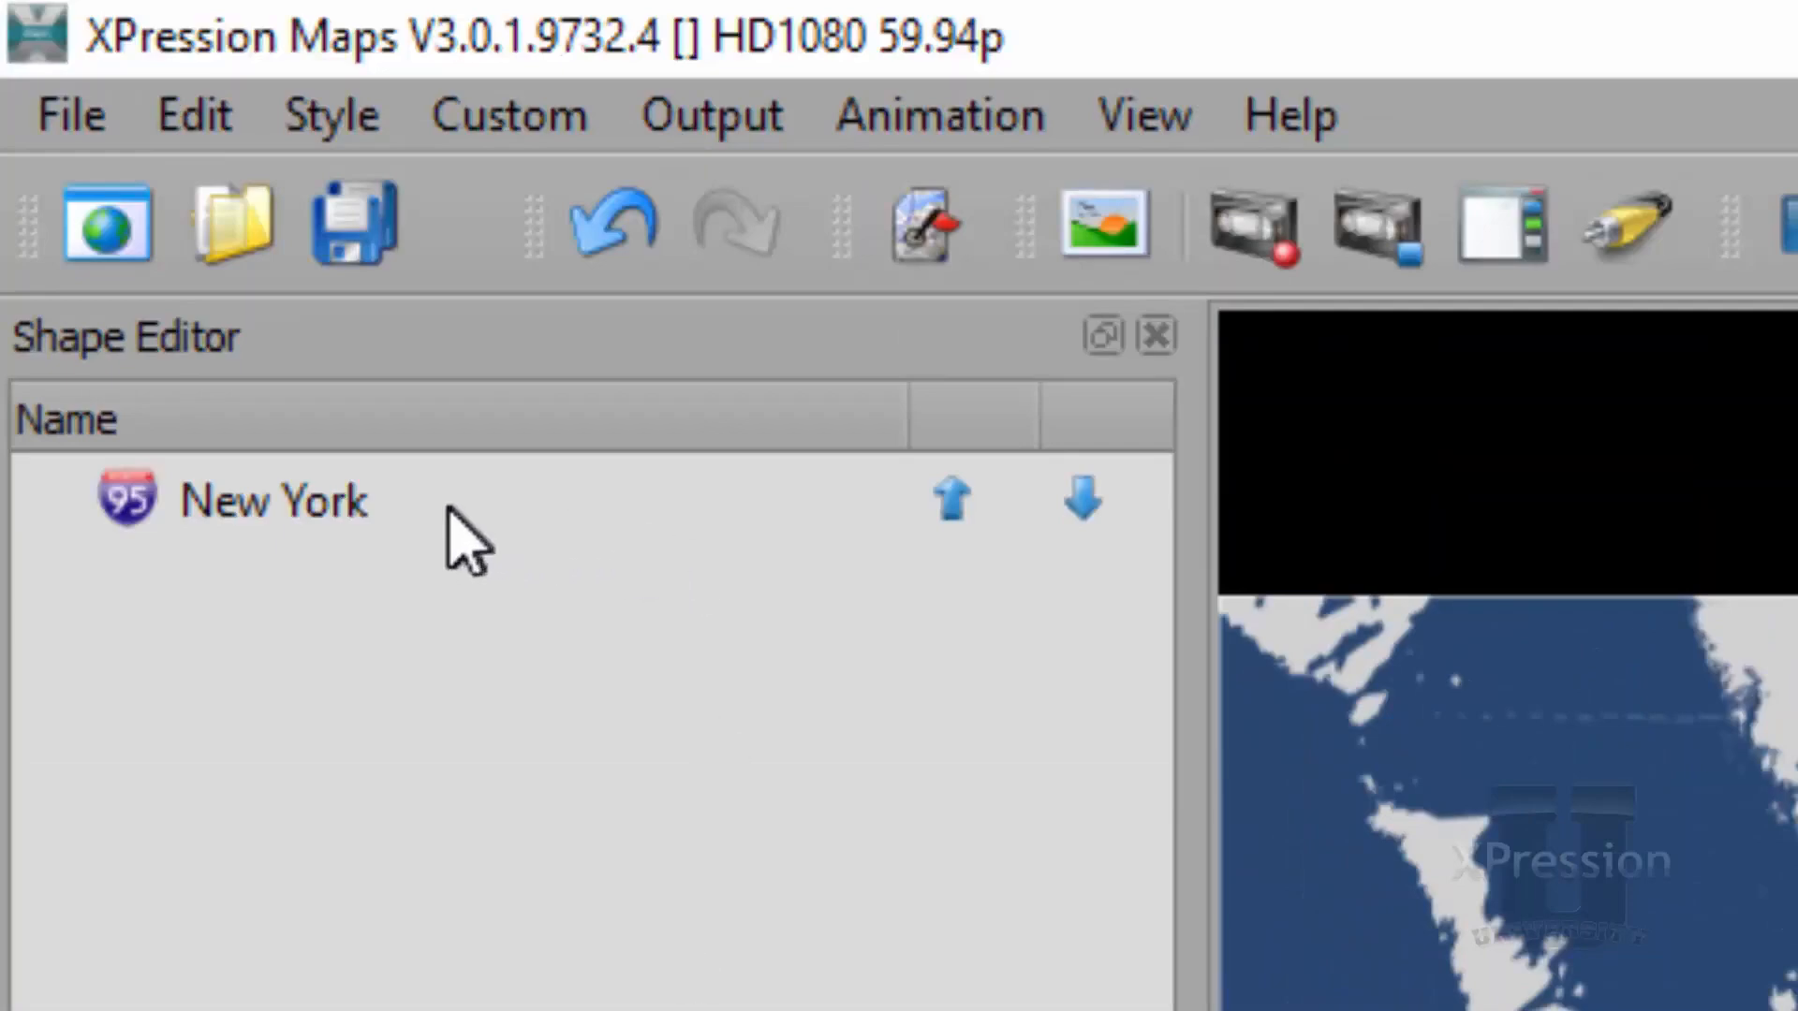
Open the New York shape's State Default style for editing from the style manager and check its Default For options
click(452, 508)
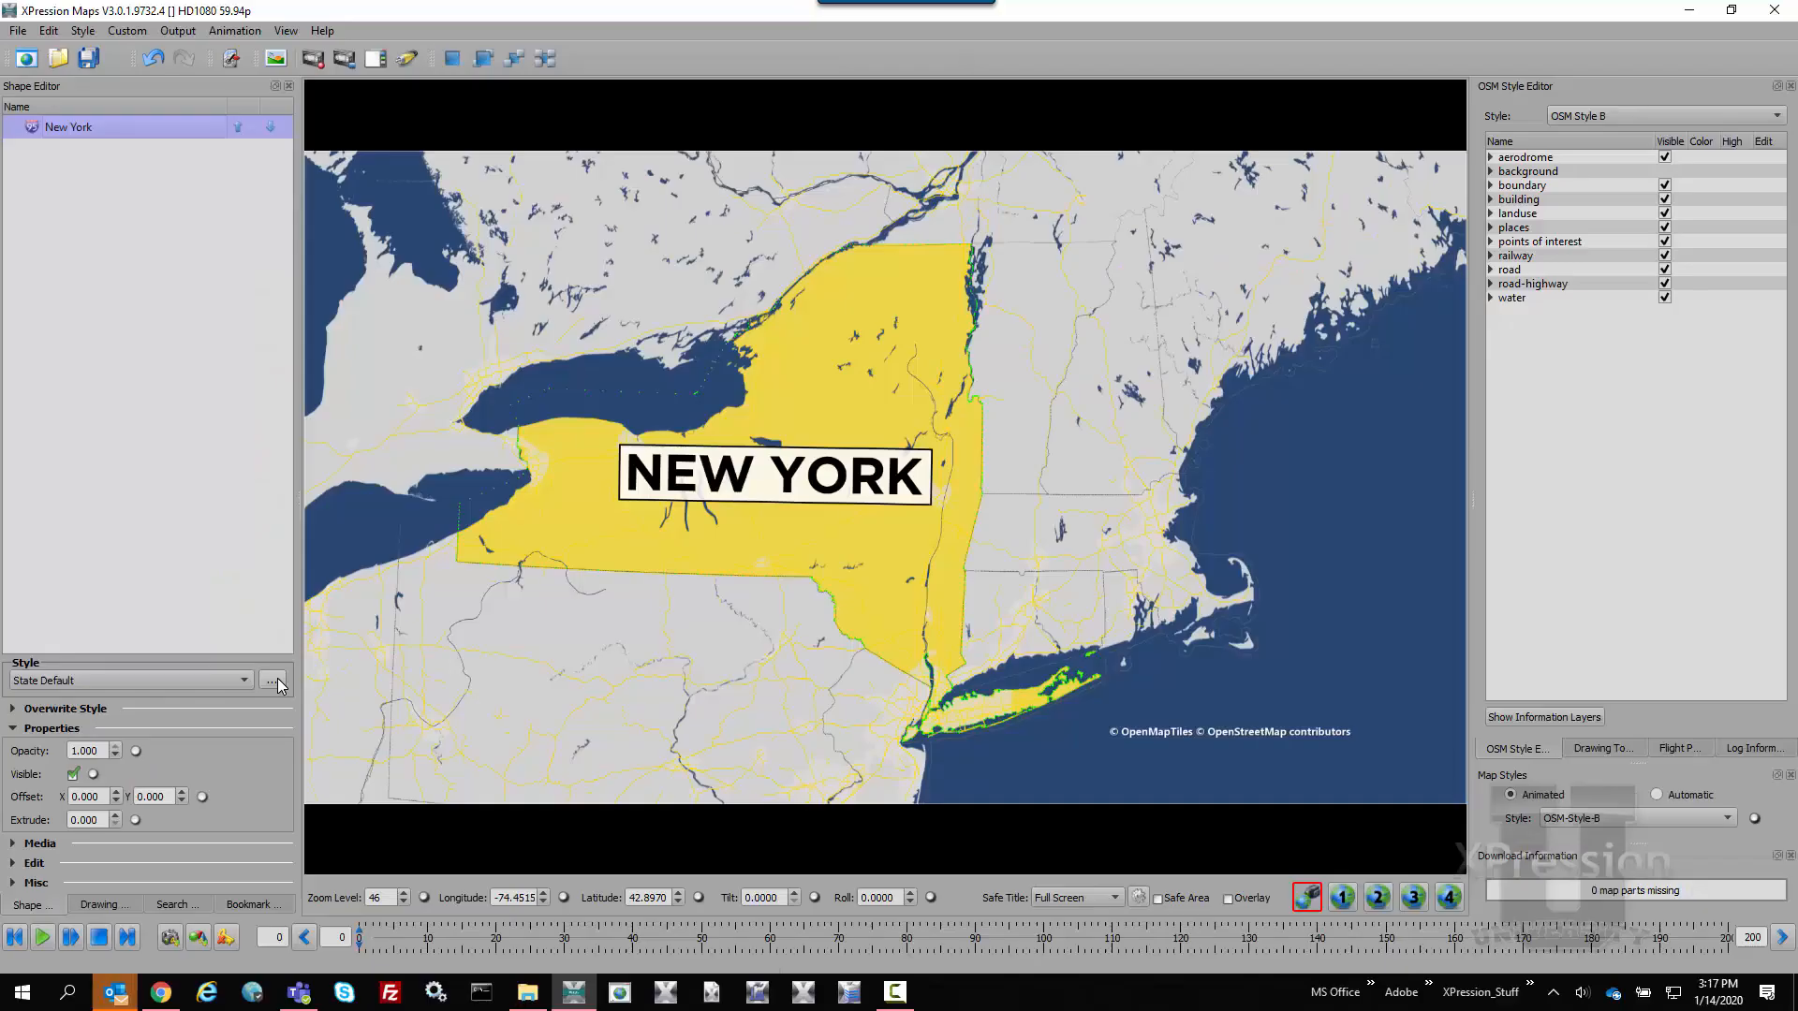
click(902, 122)
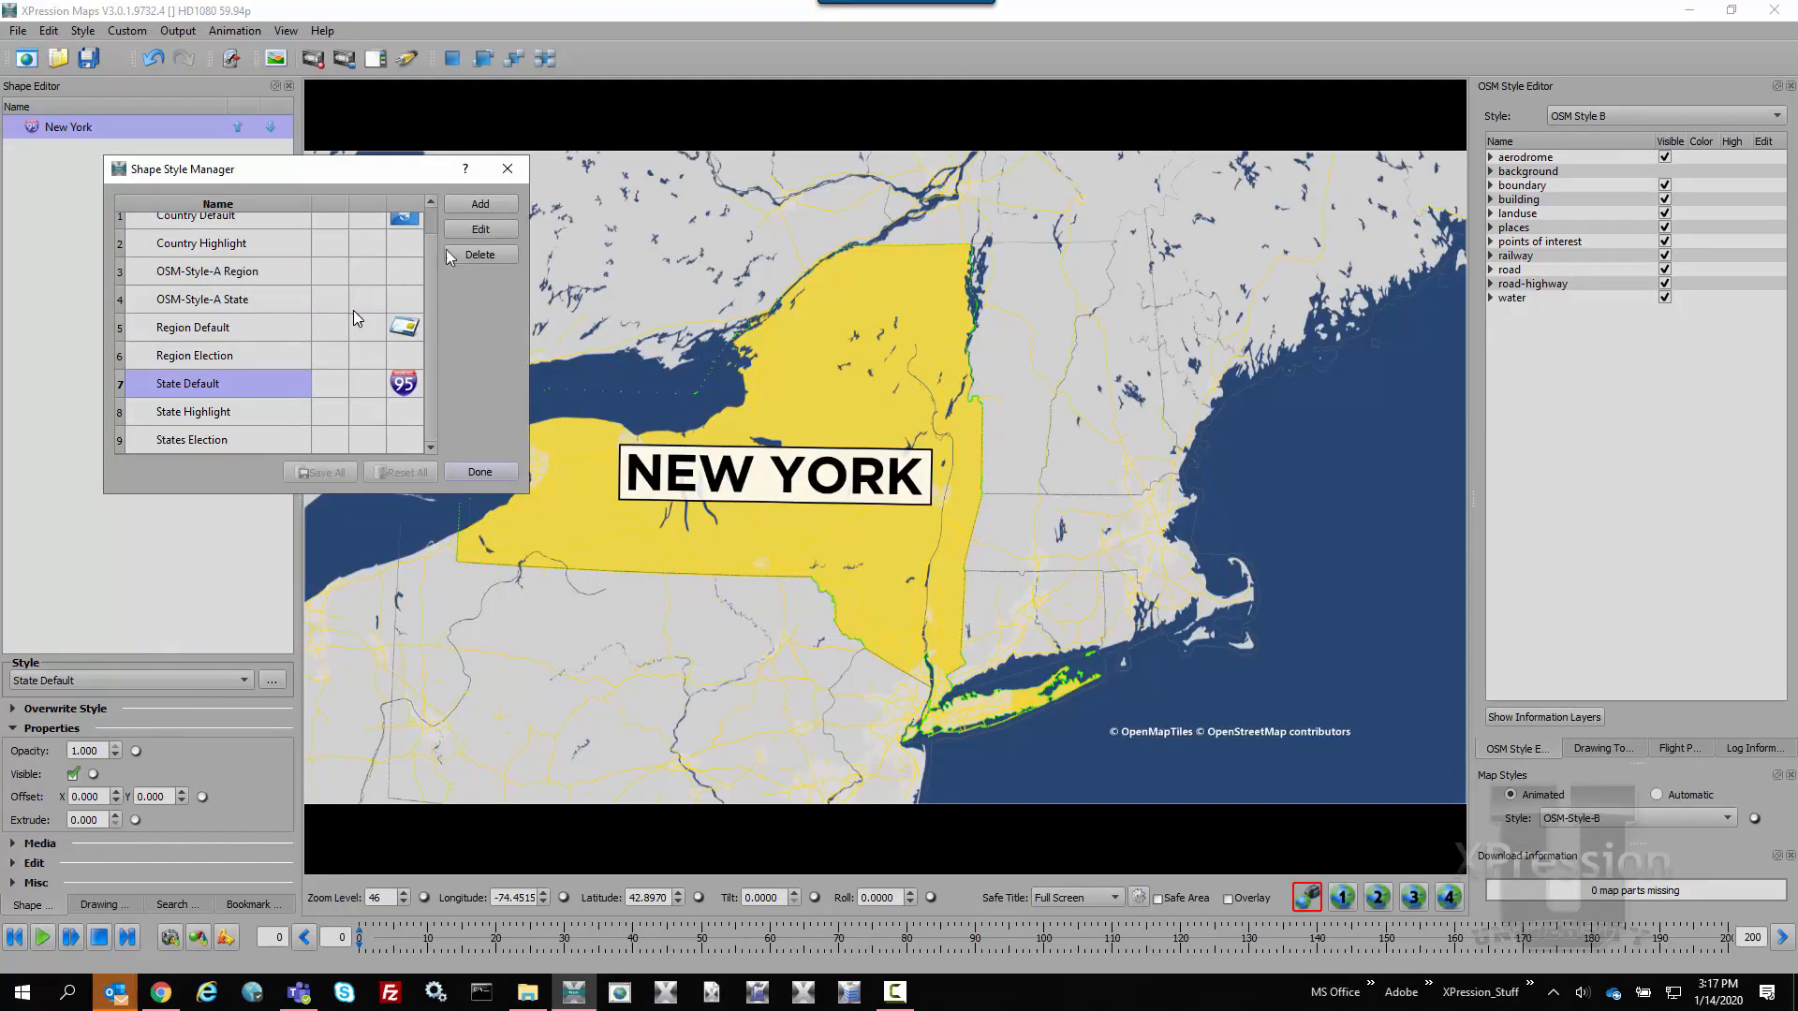
click(501, 232)
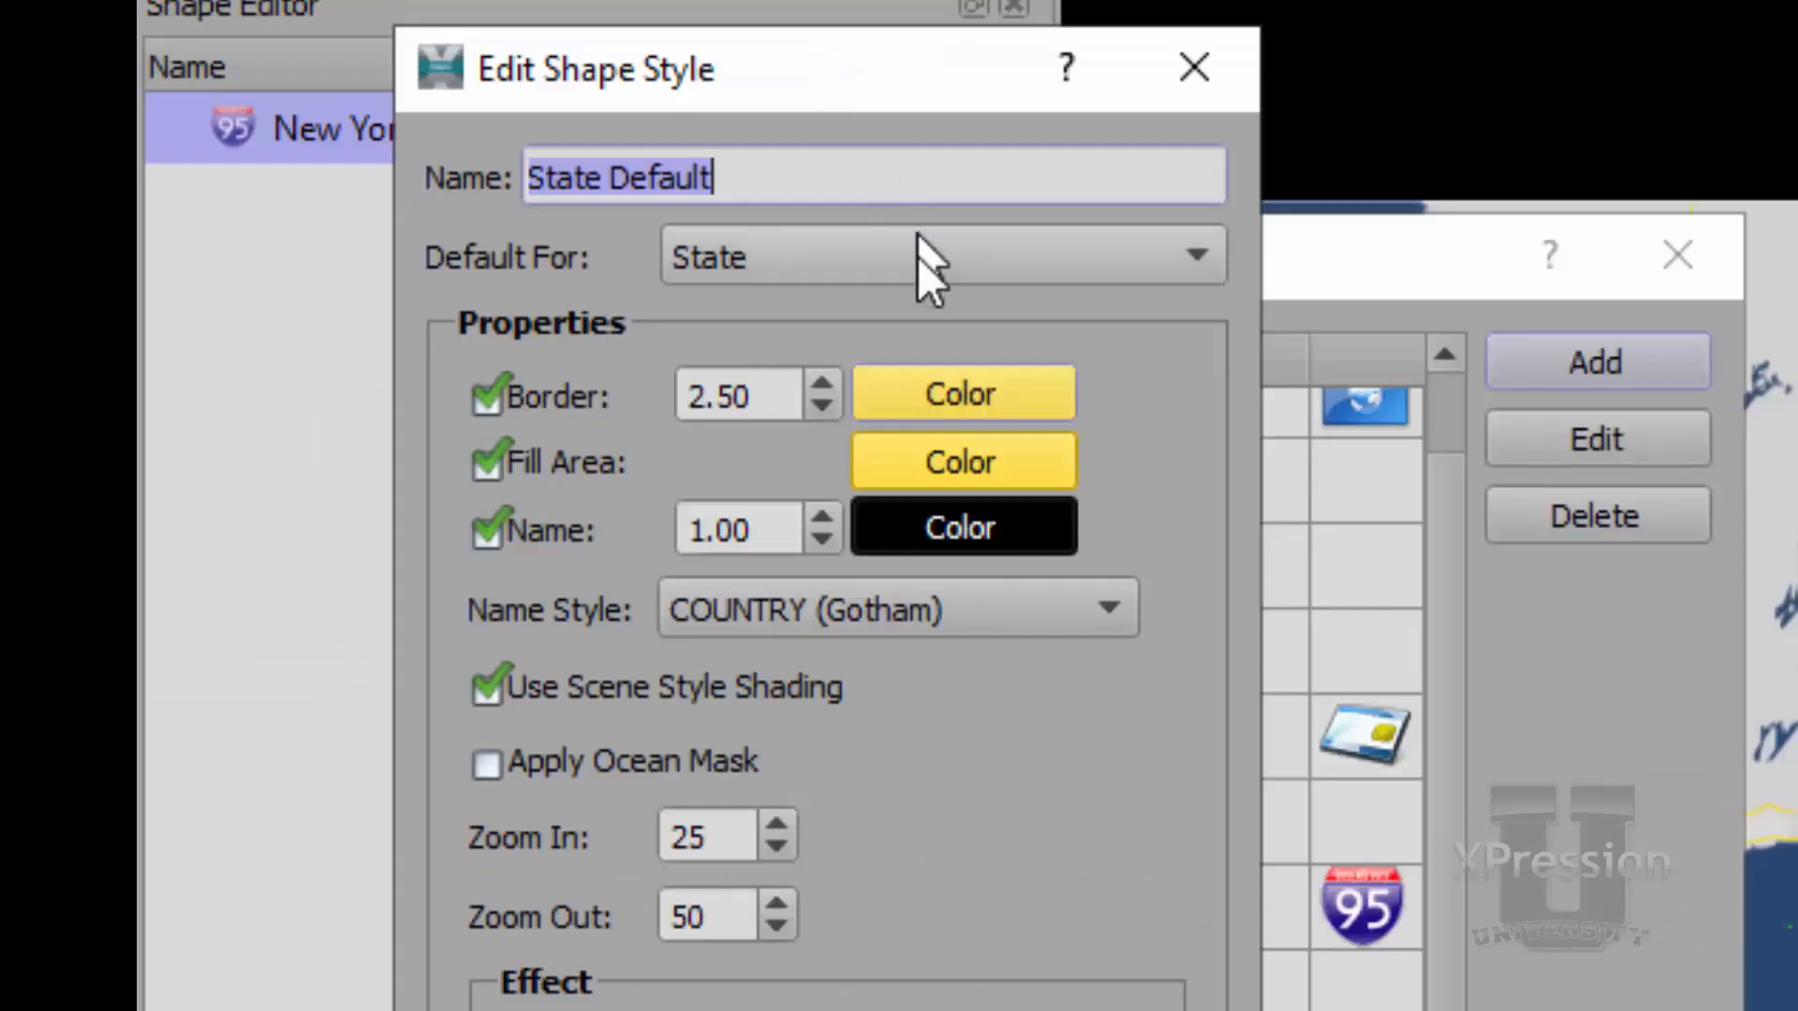
click(925, 272)
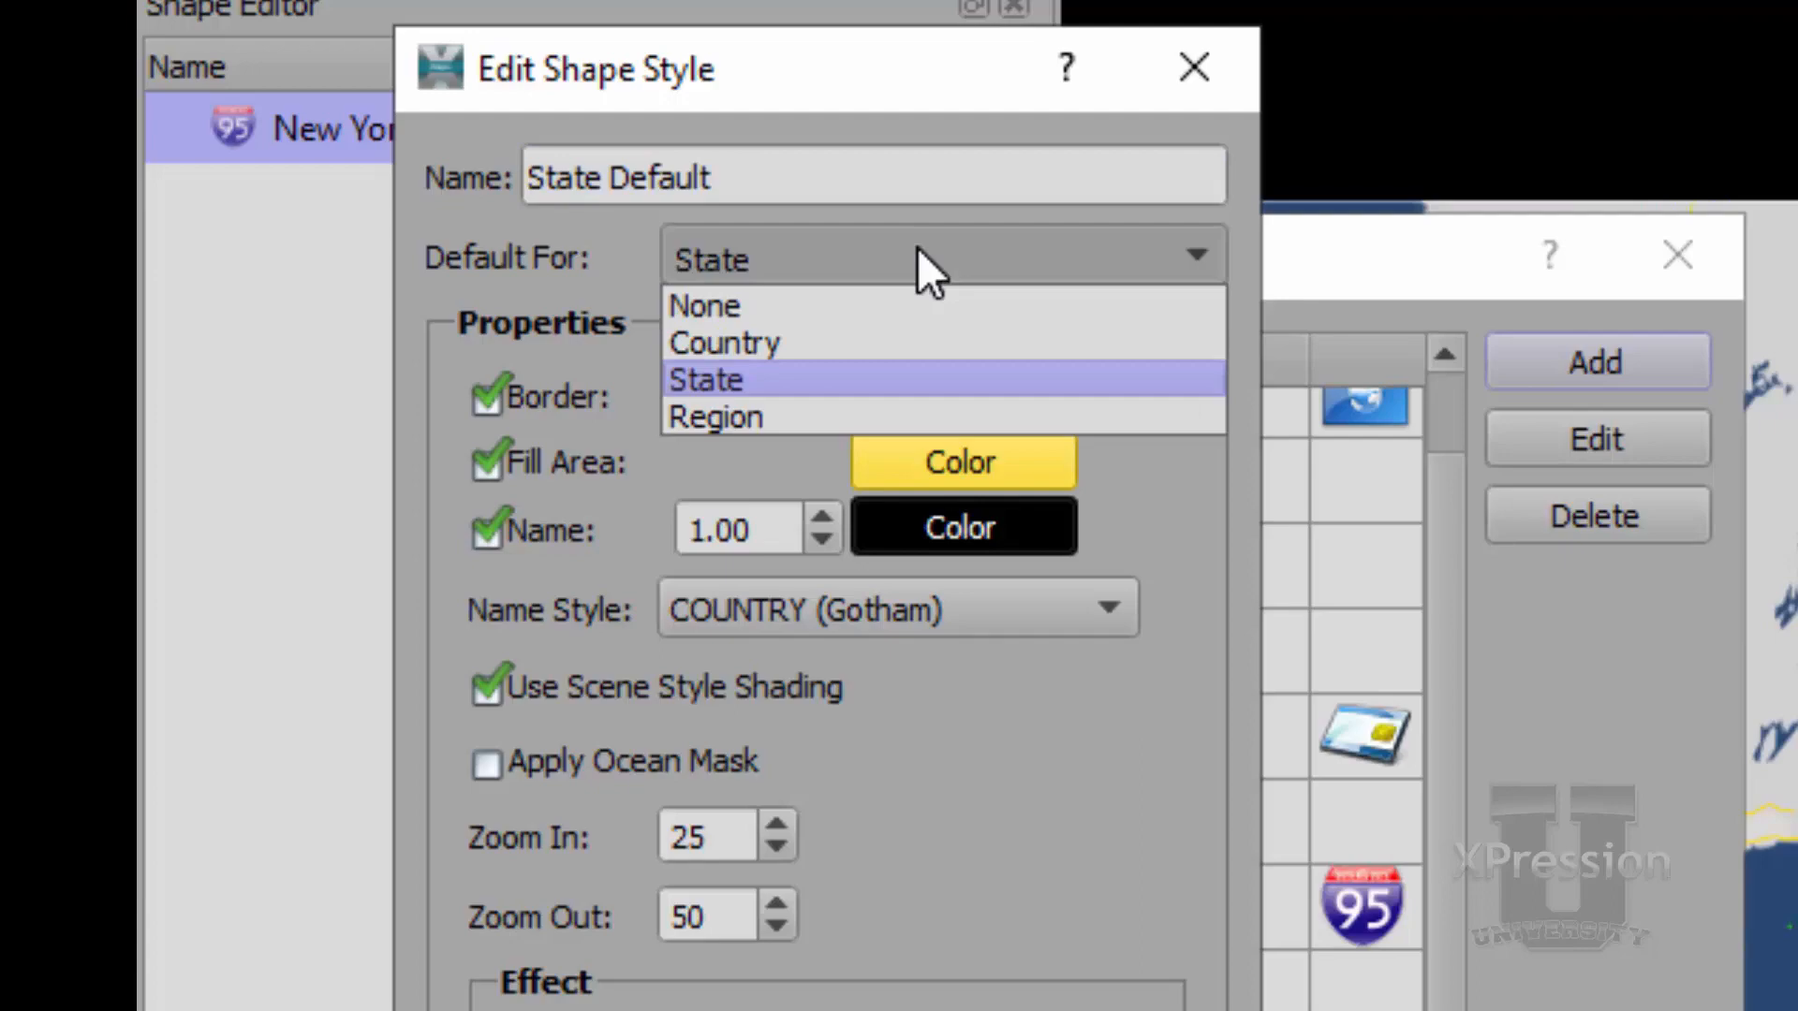
click(497, 272)
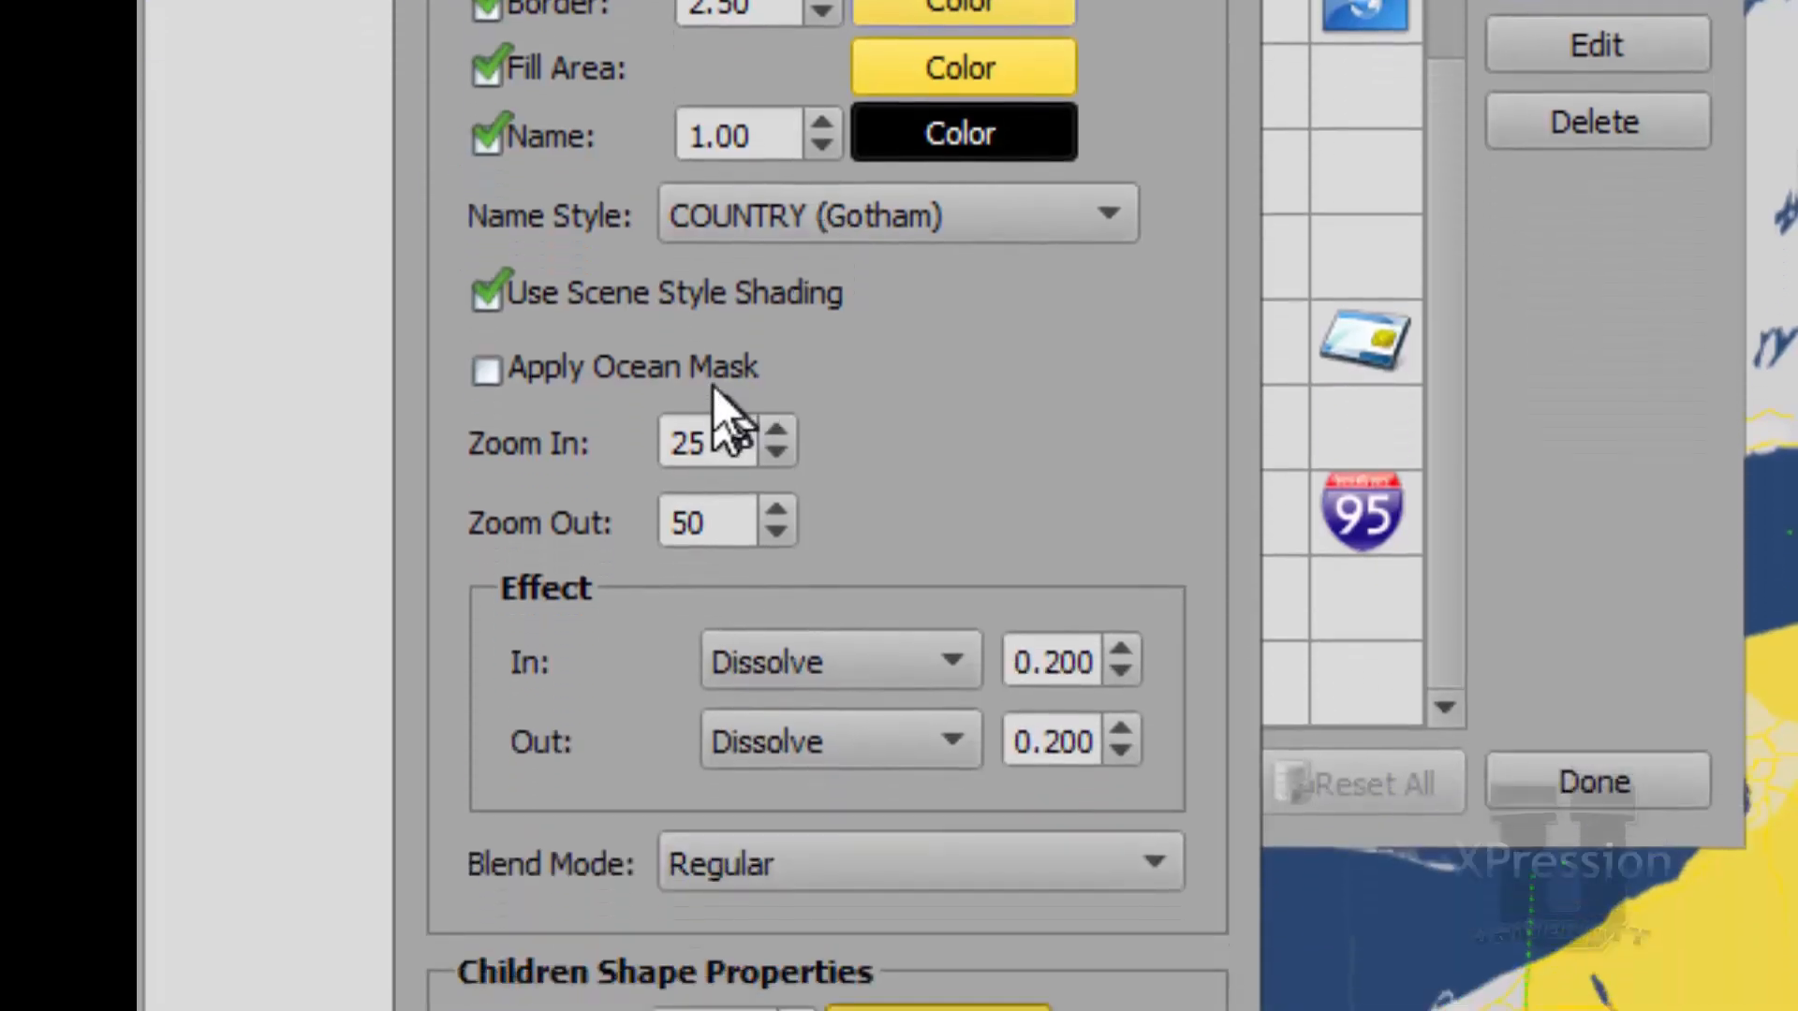
Try the ocean mask on the State Default style, turn it off again, and check the options for the In effect
click(723, 366)
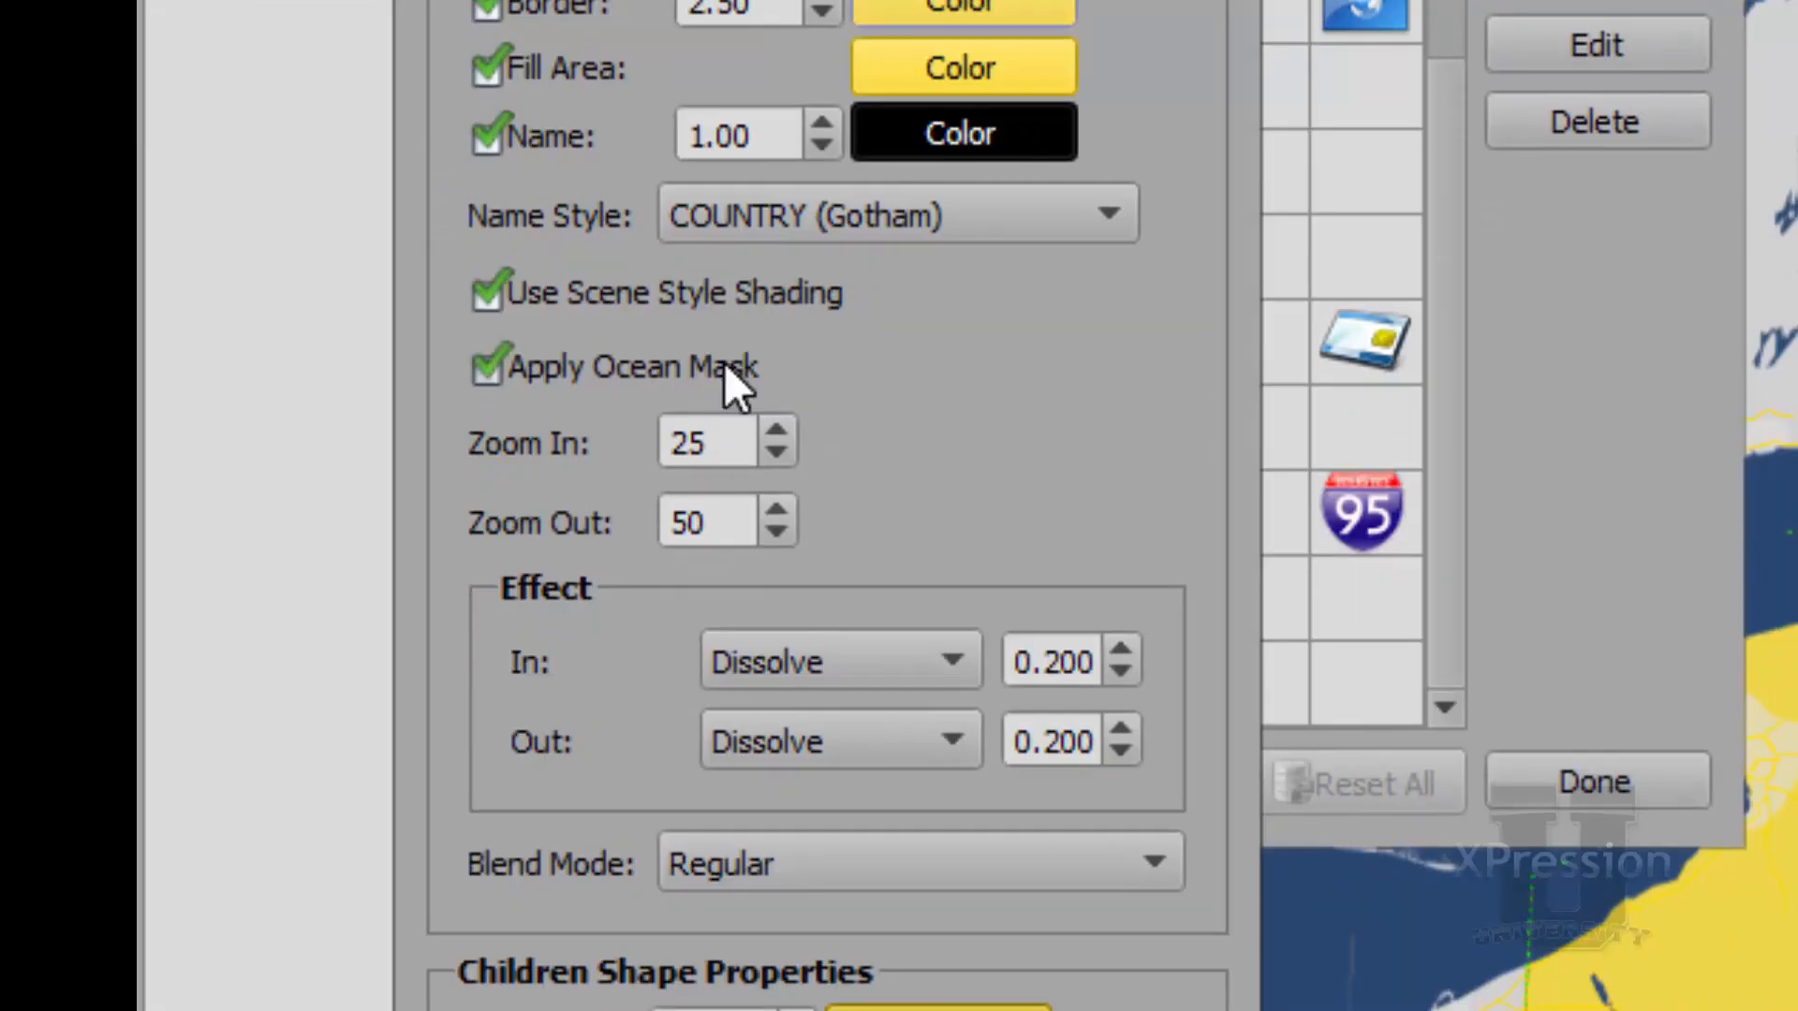
click(723, 366)
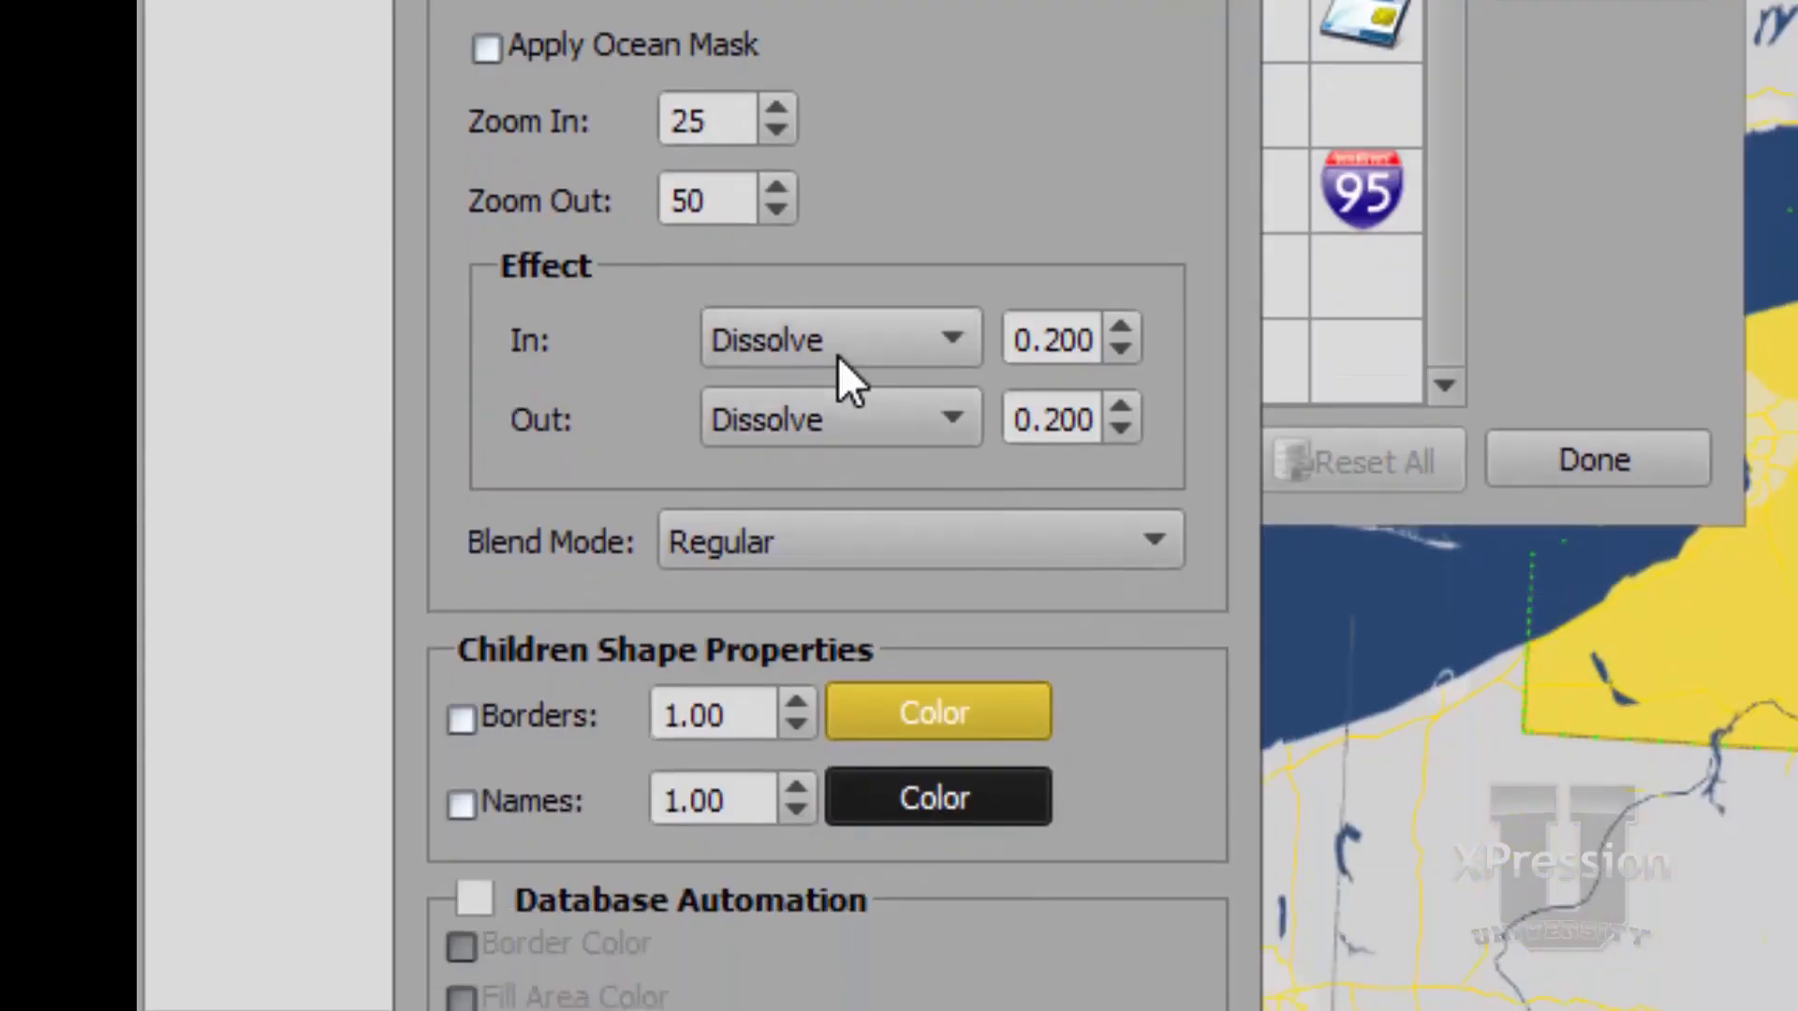
click(839, 356)
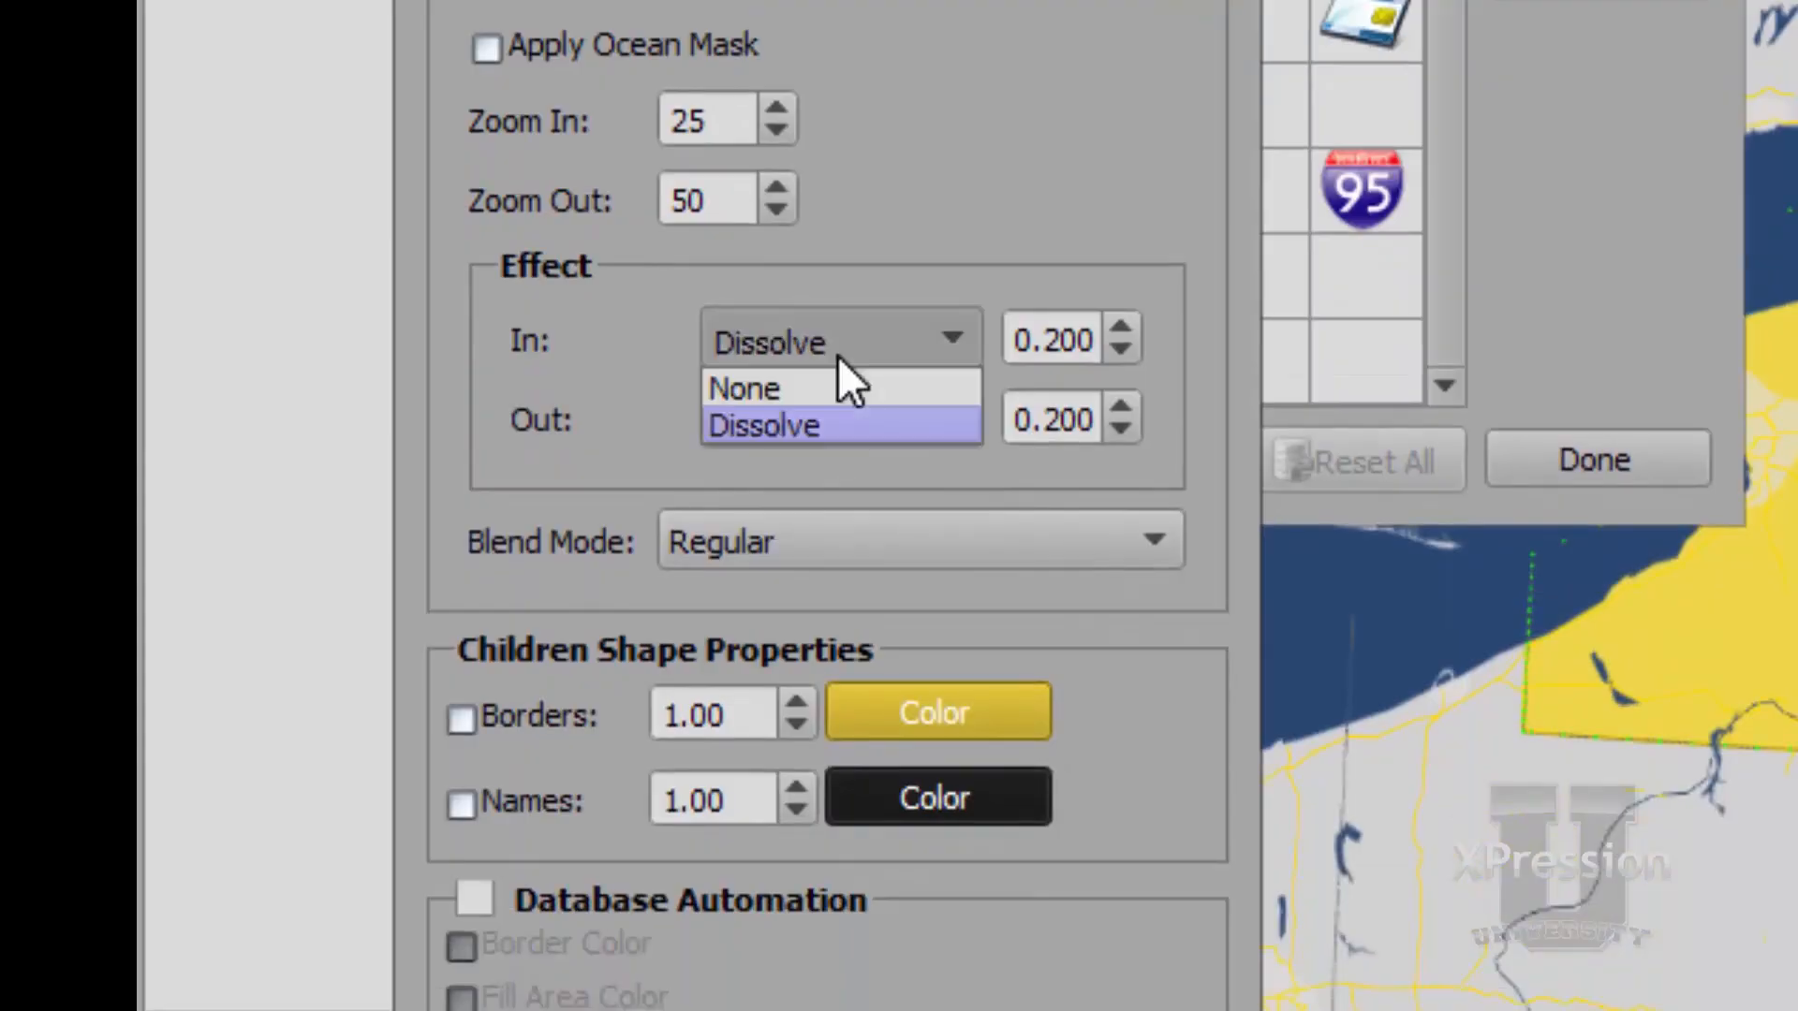
click(839, 356)
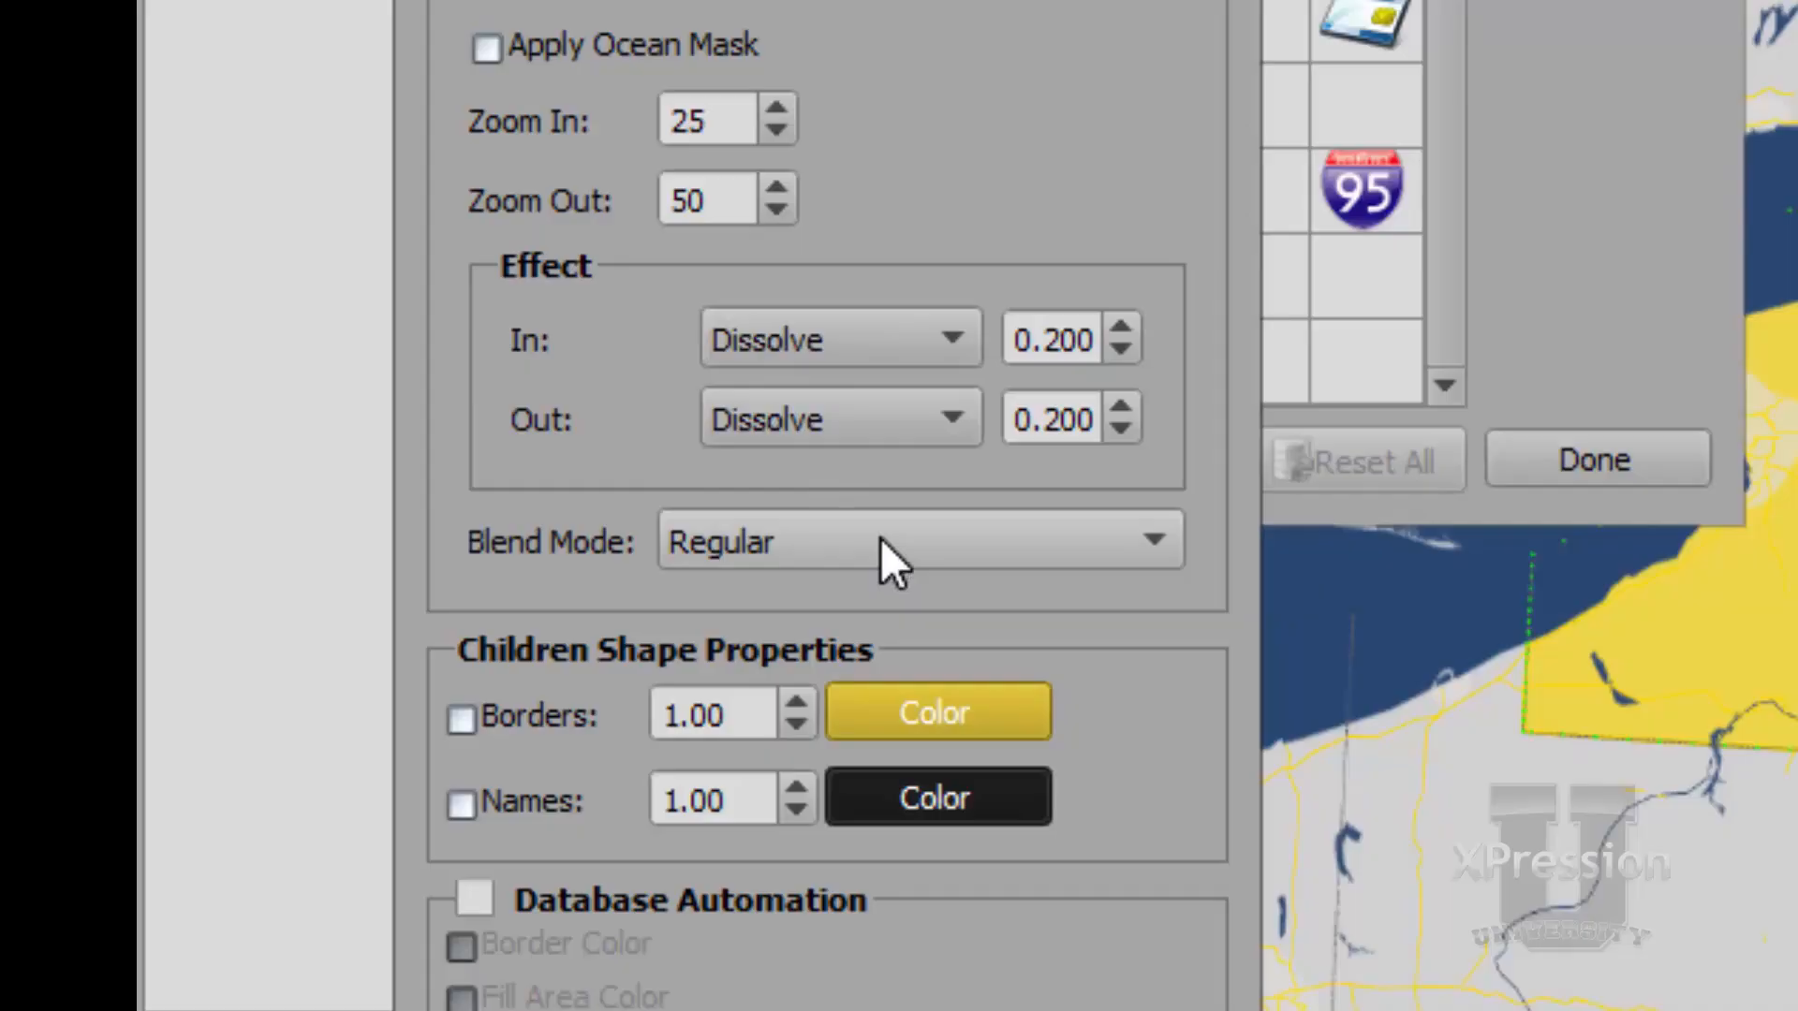
Try the Multiply and Add blend modes on the State Default style and return it to Regular
click(880, 541)
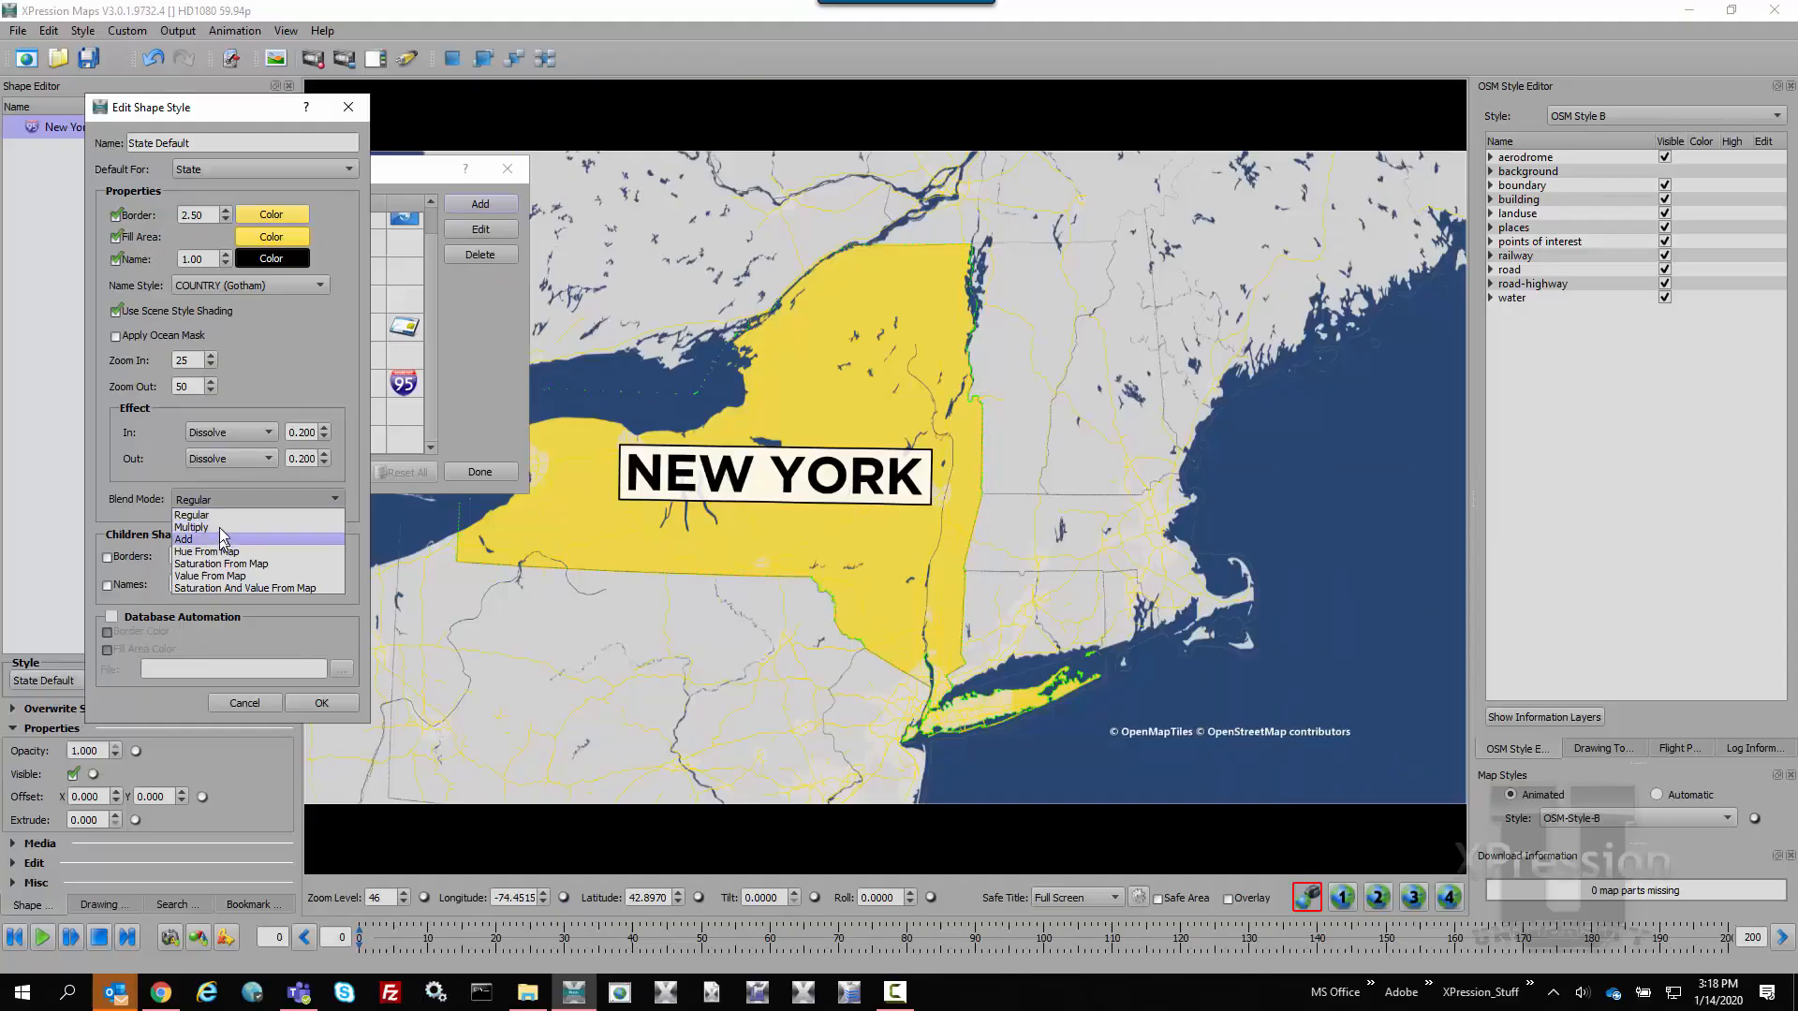
click(221, 528)
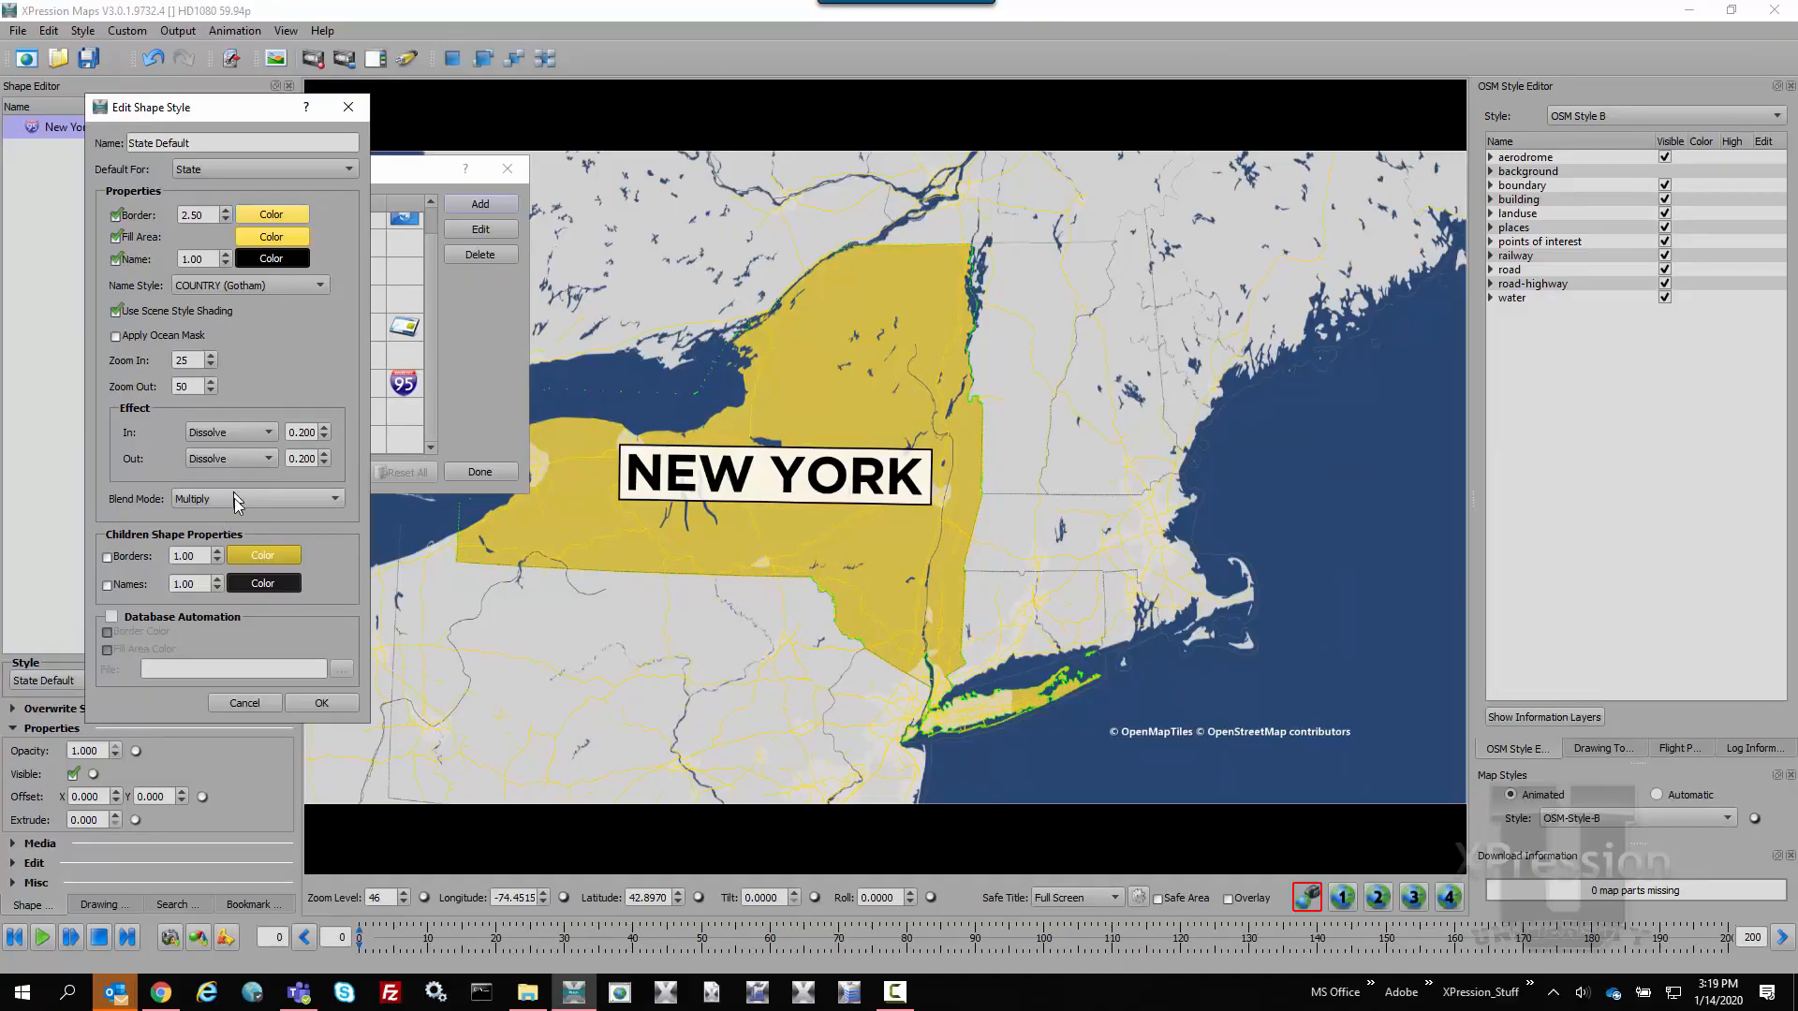
click(235, 499)
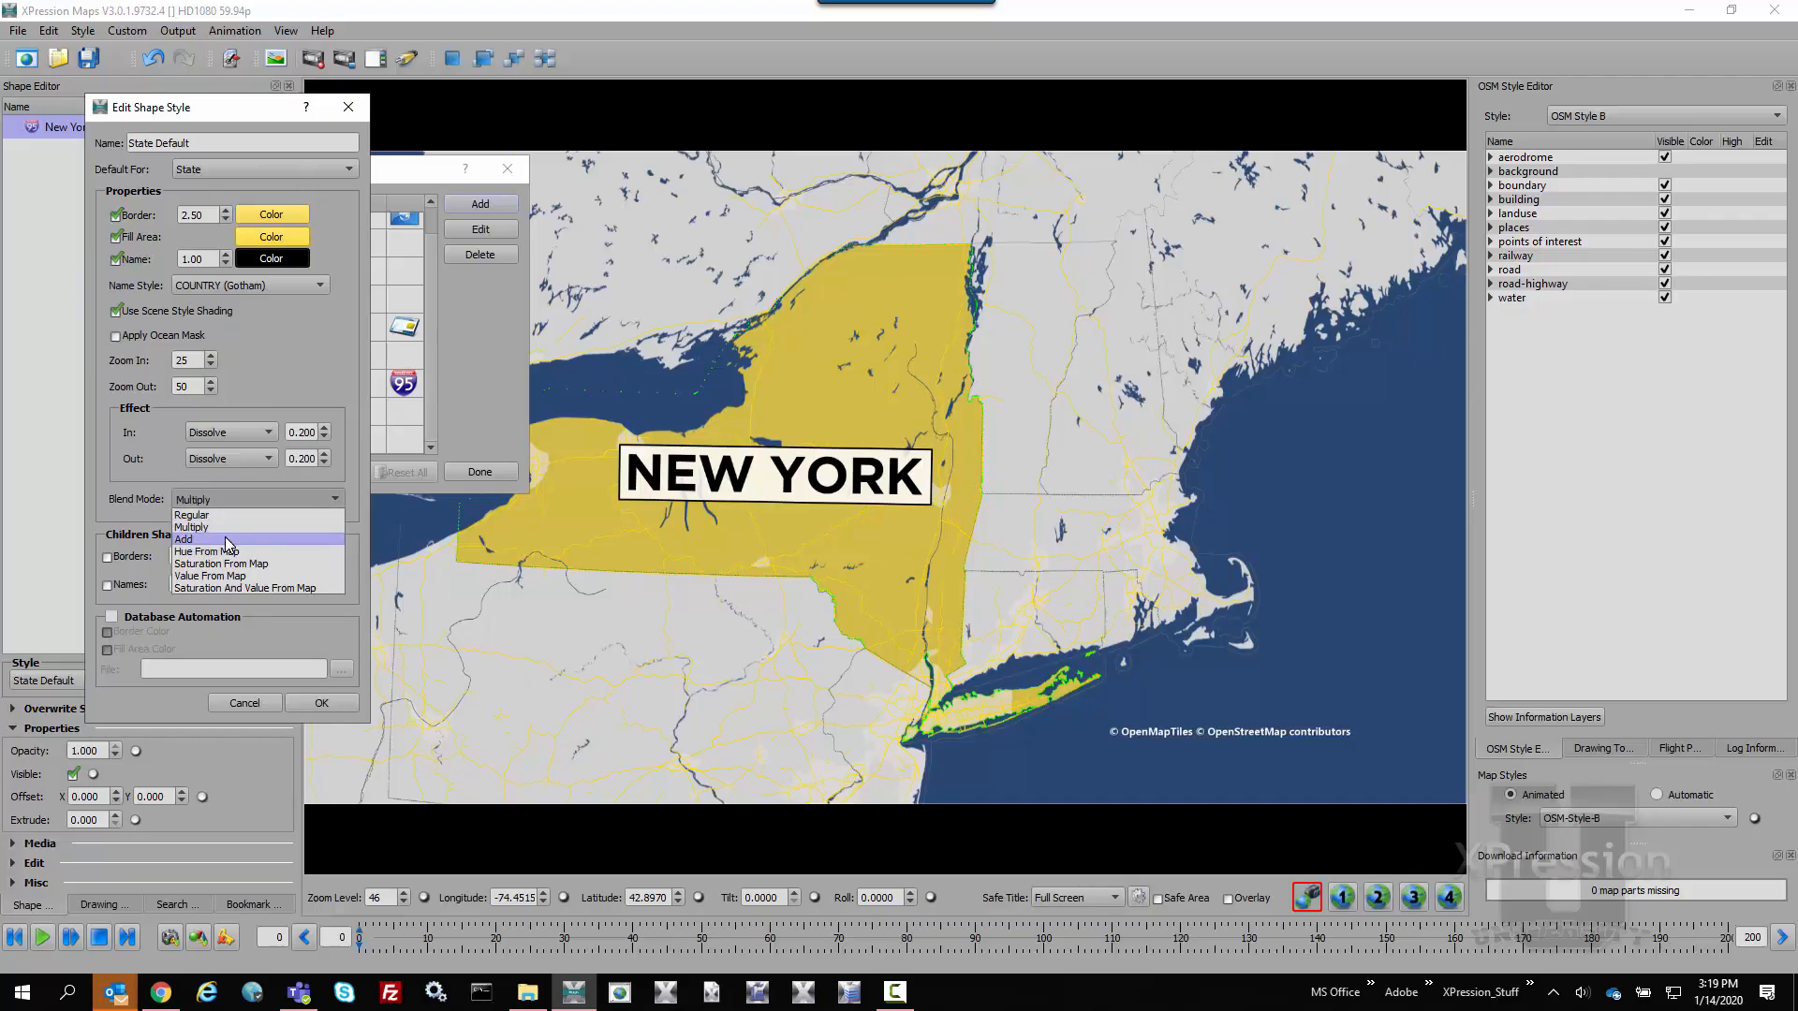
click(229, 540)
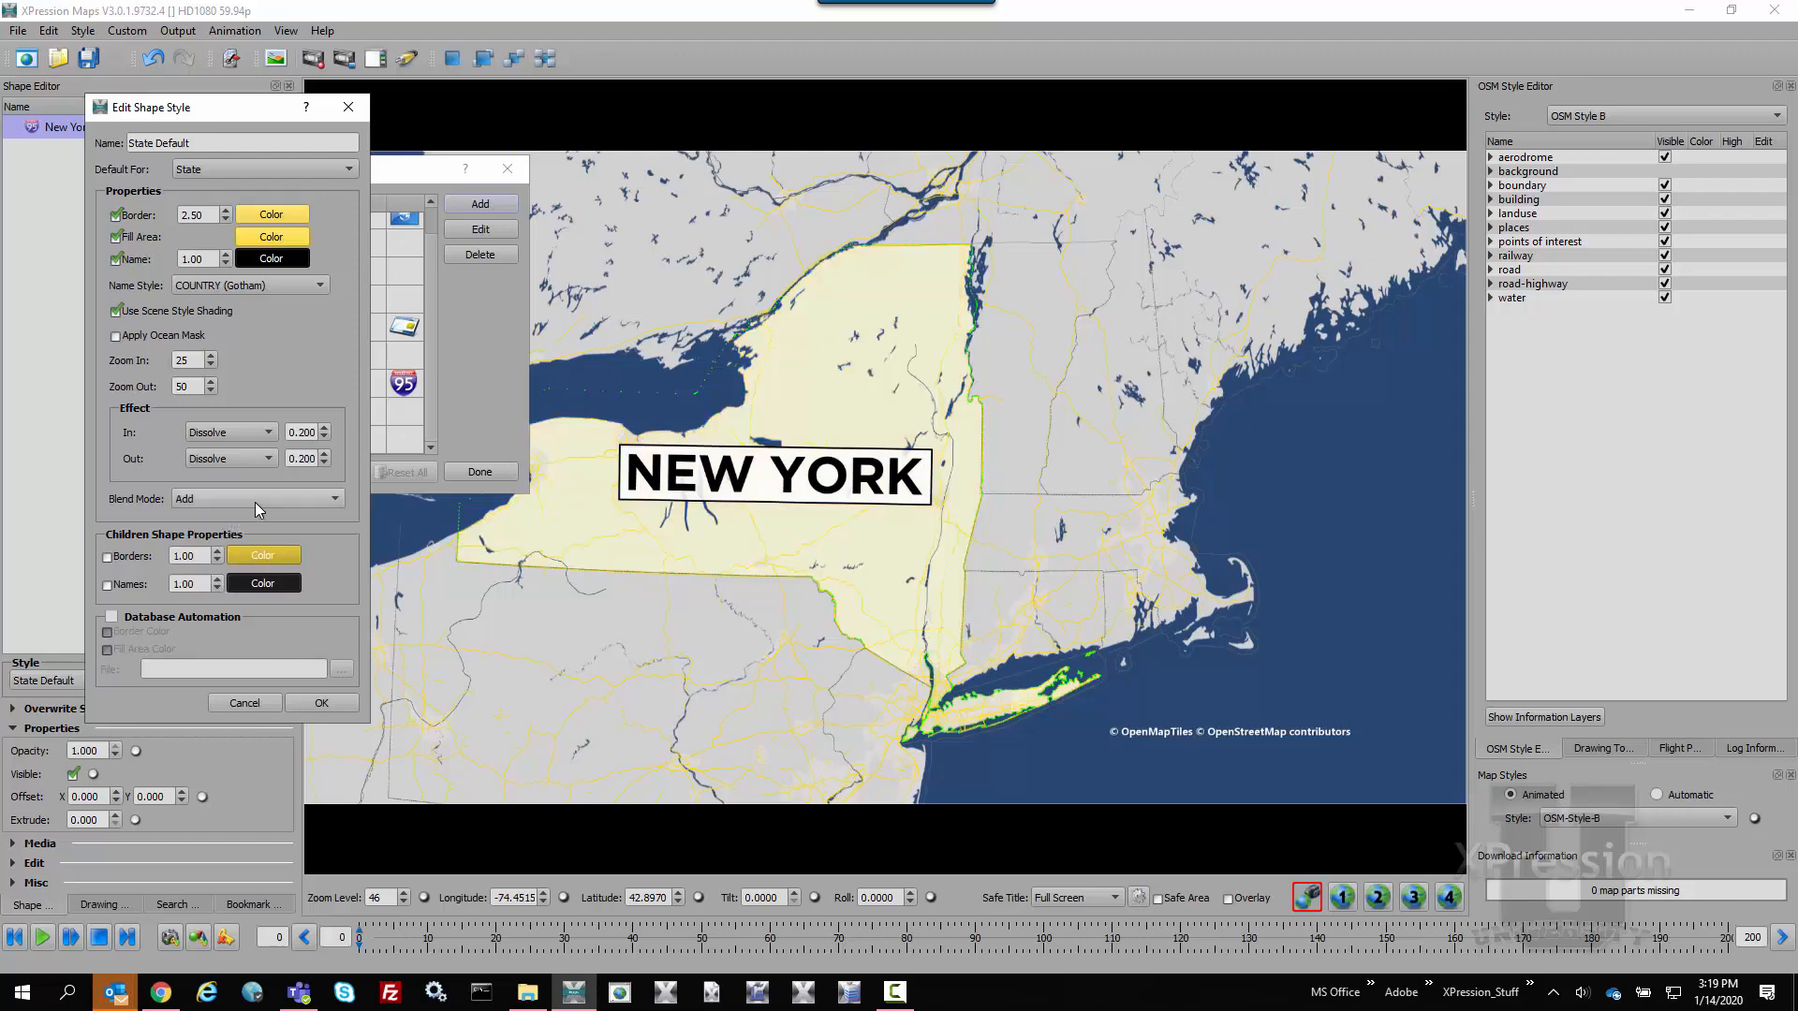
click(255, 502)
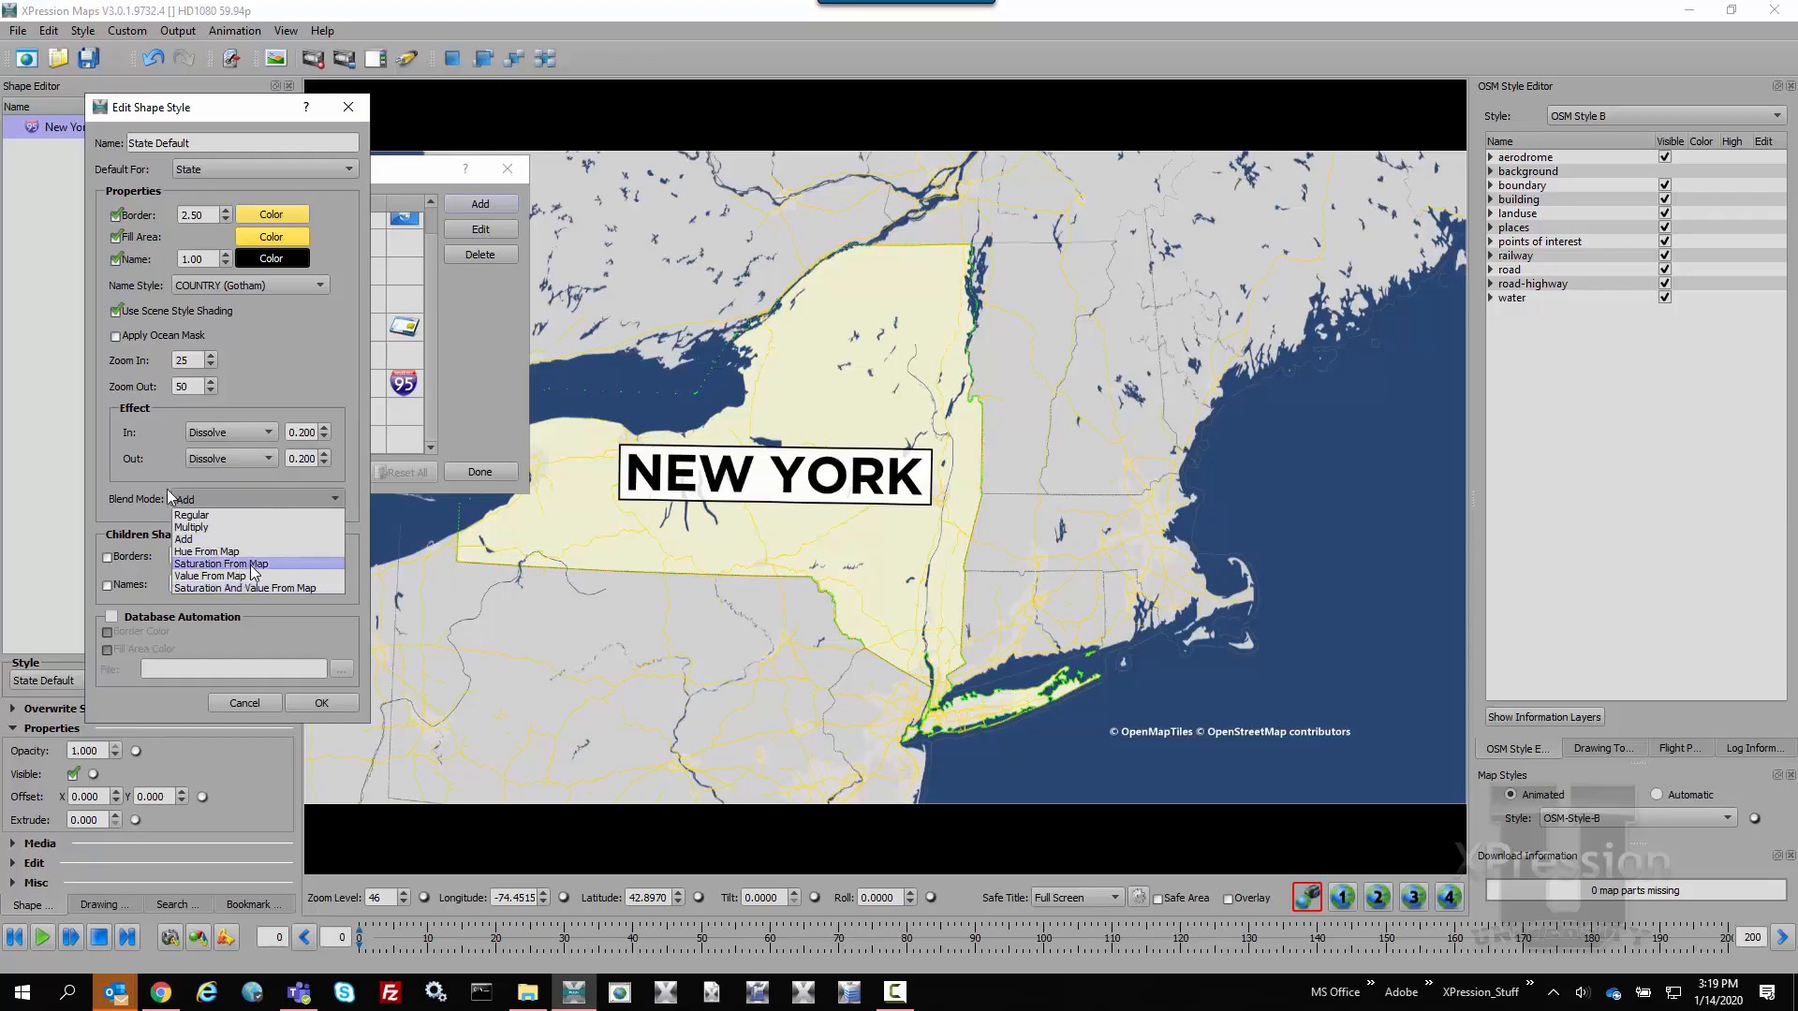
click(187, 538)
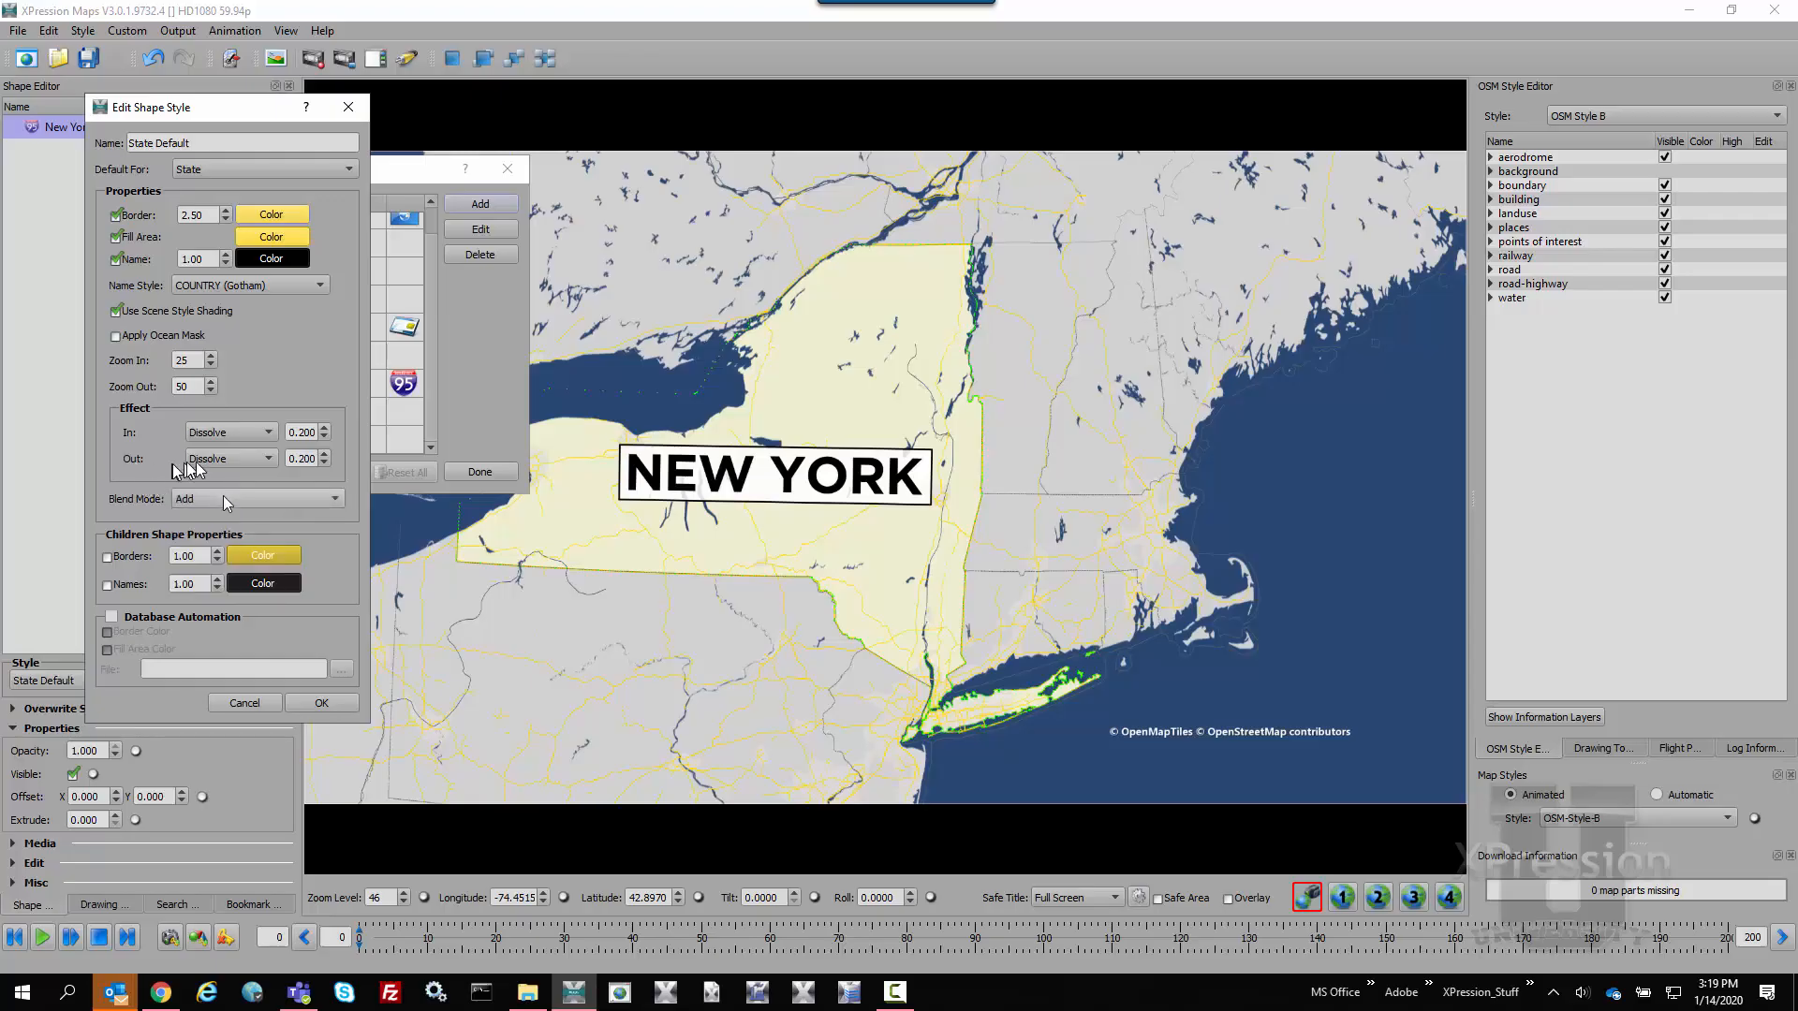
click(223, 489)
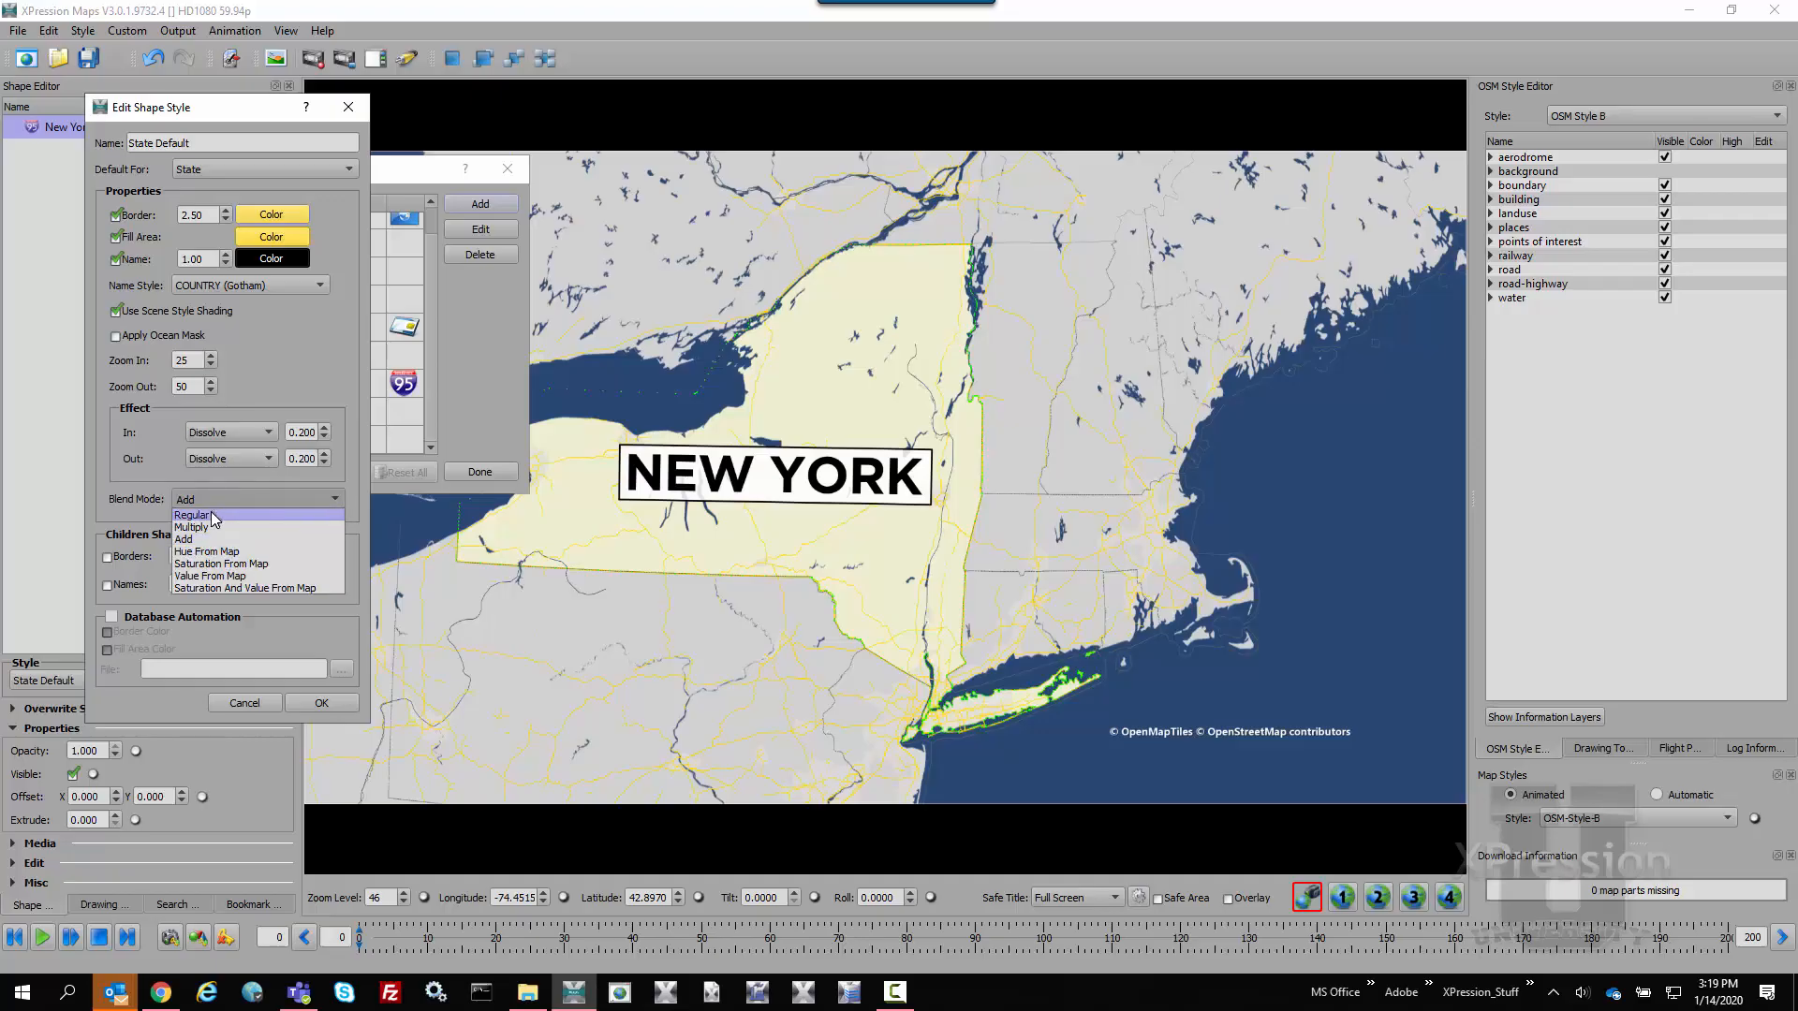
click(211, 515)
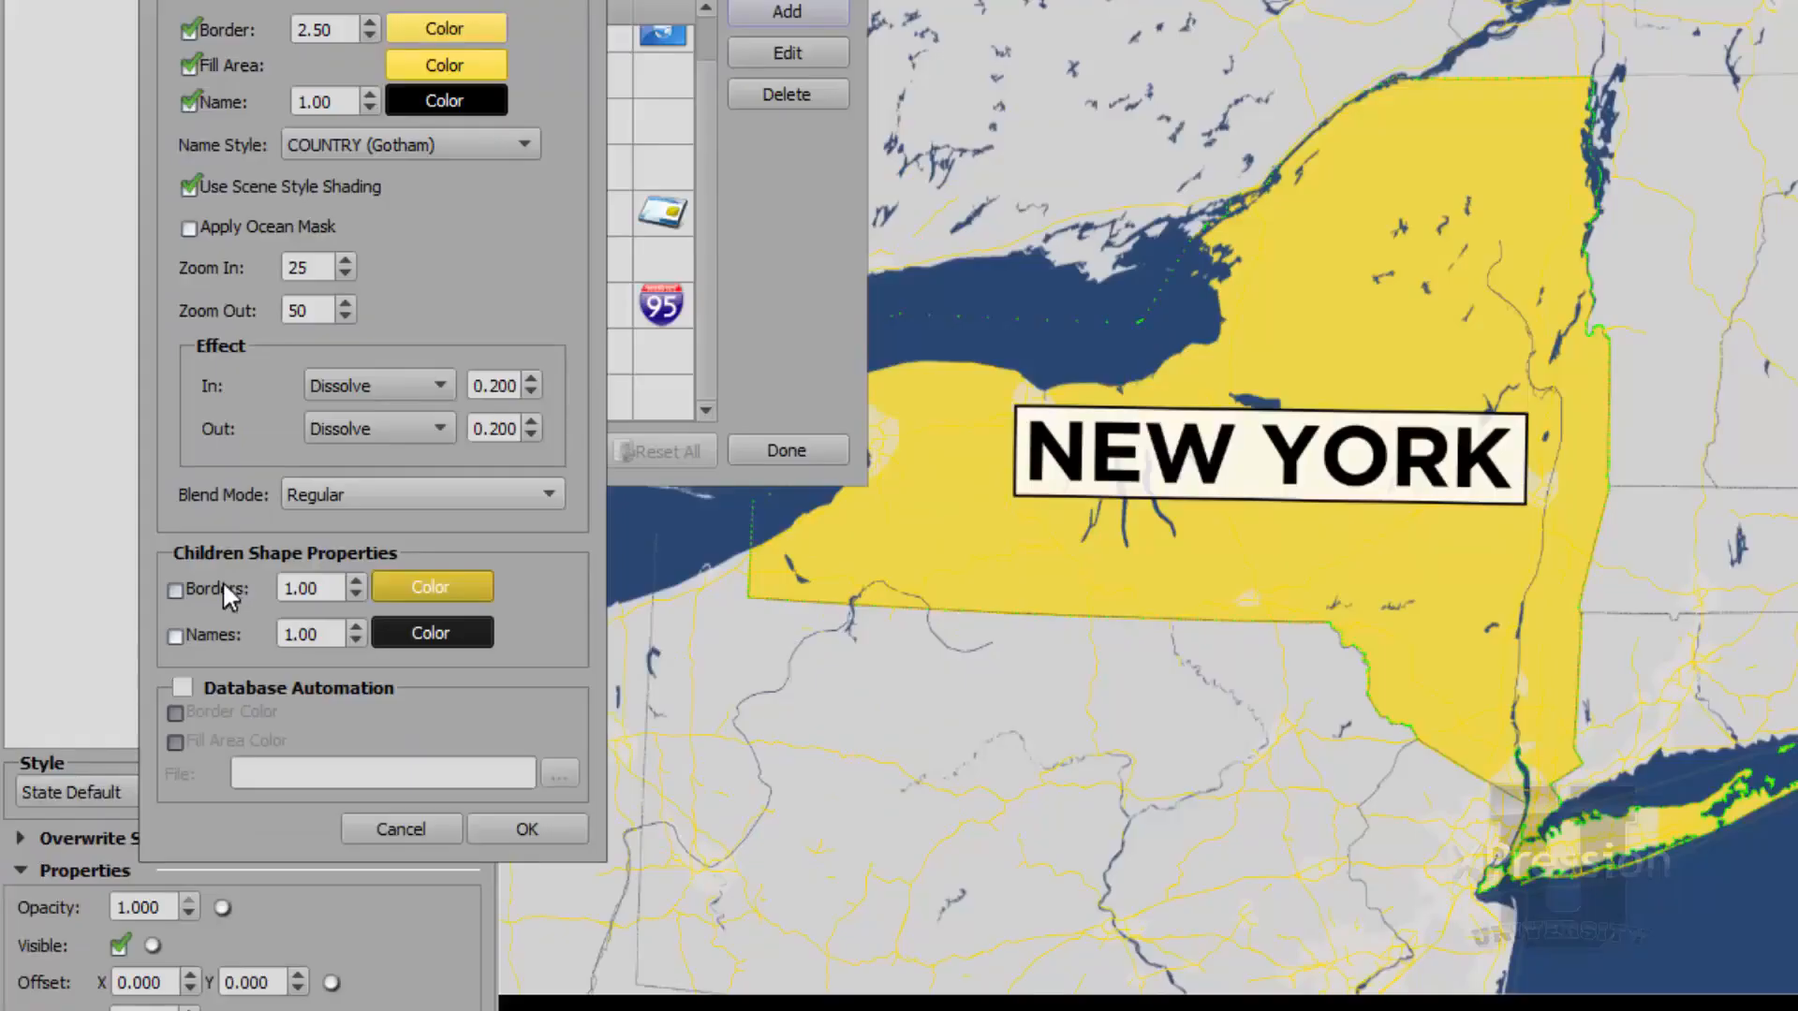
Try child shape borders and names with the B-Street and COUNTRY (Gotham) name styles, and discard the State Default edits
click(175, 590)
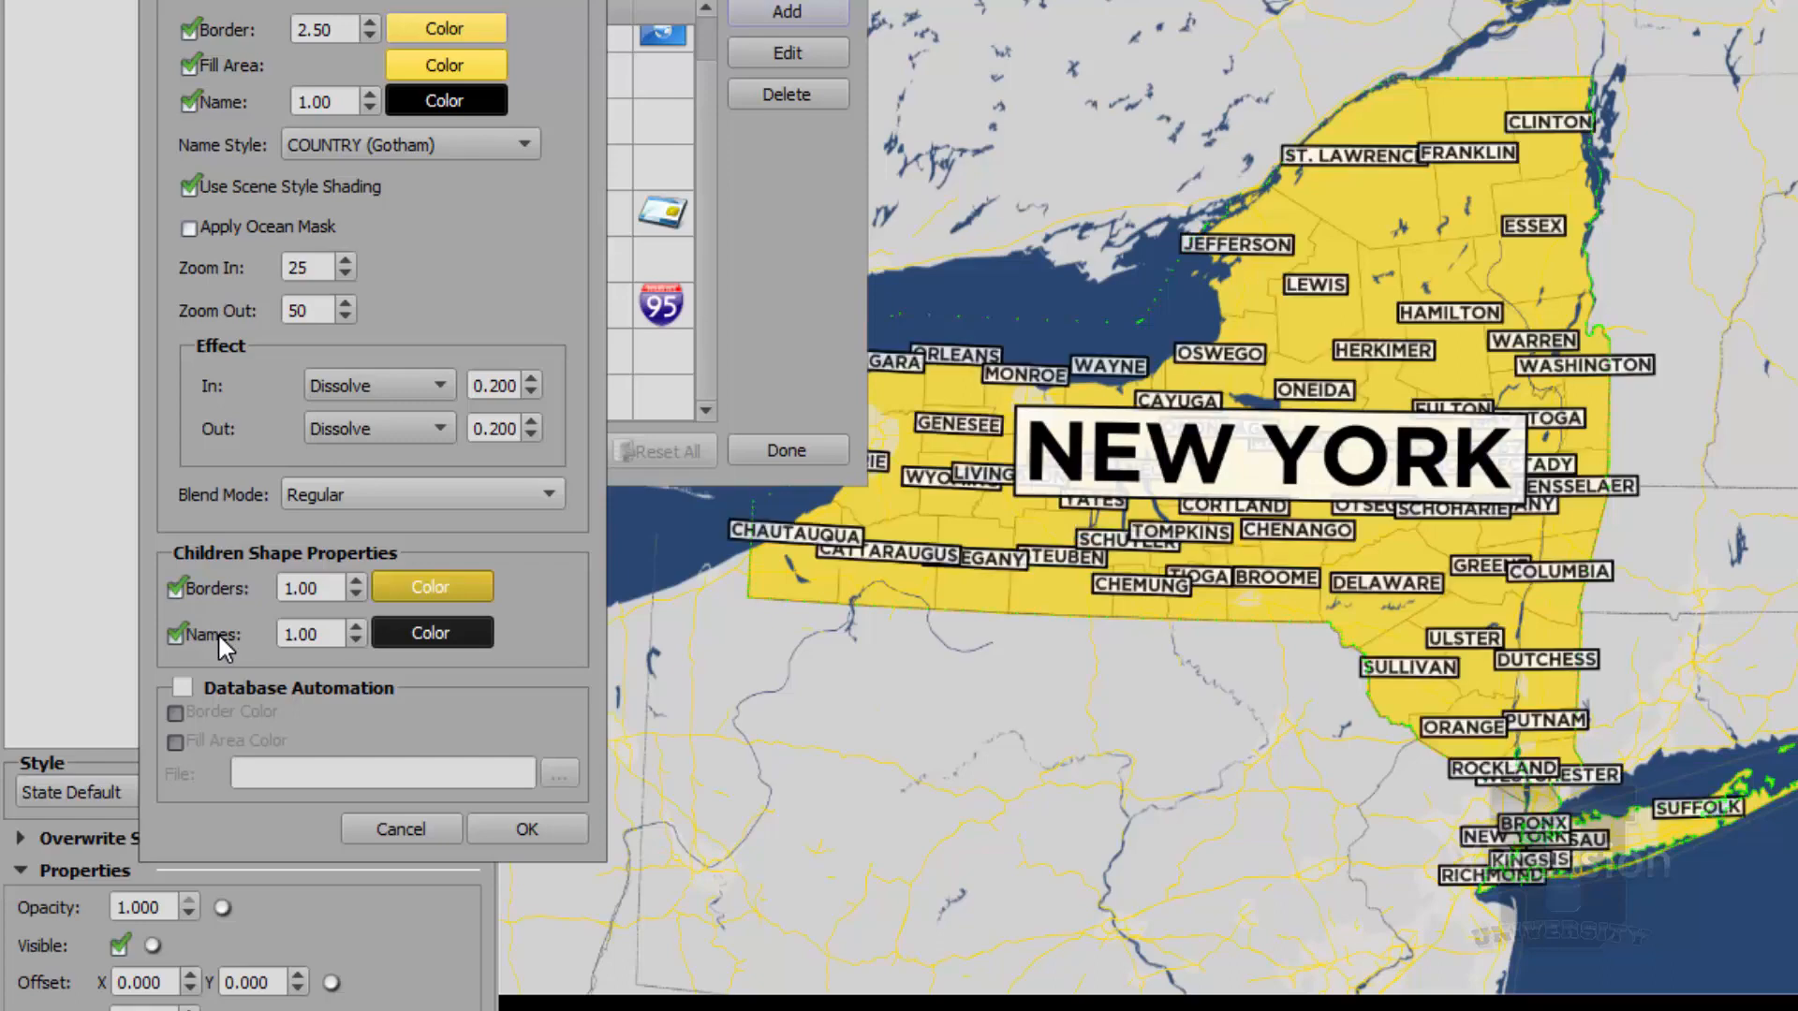
click(514, 148)
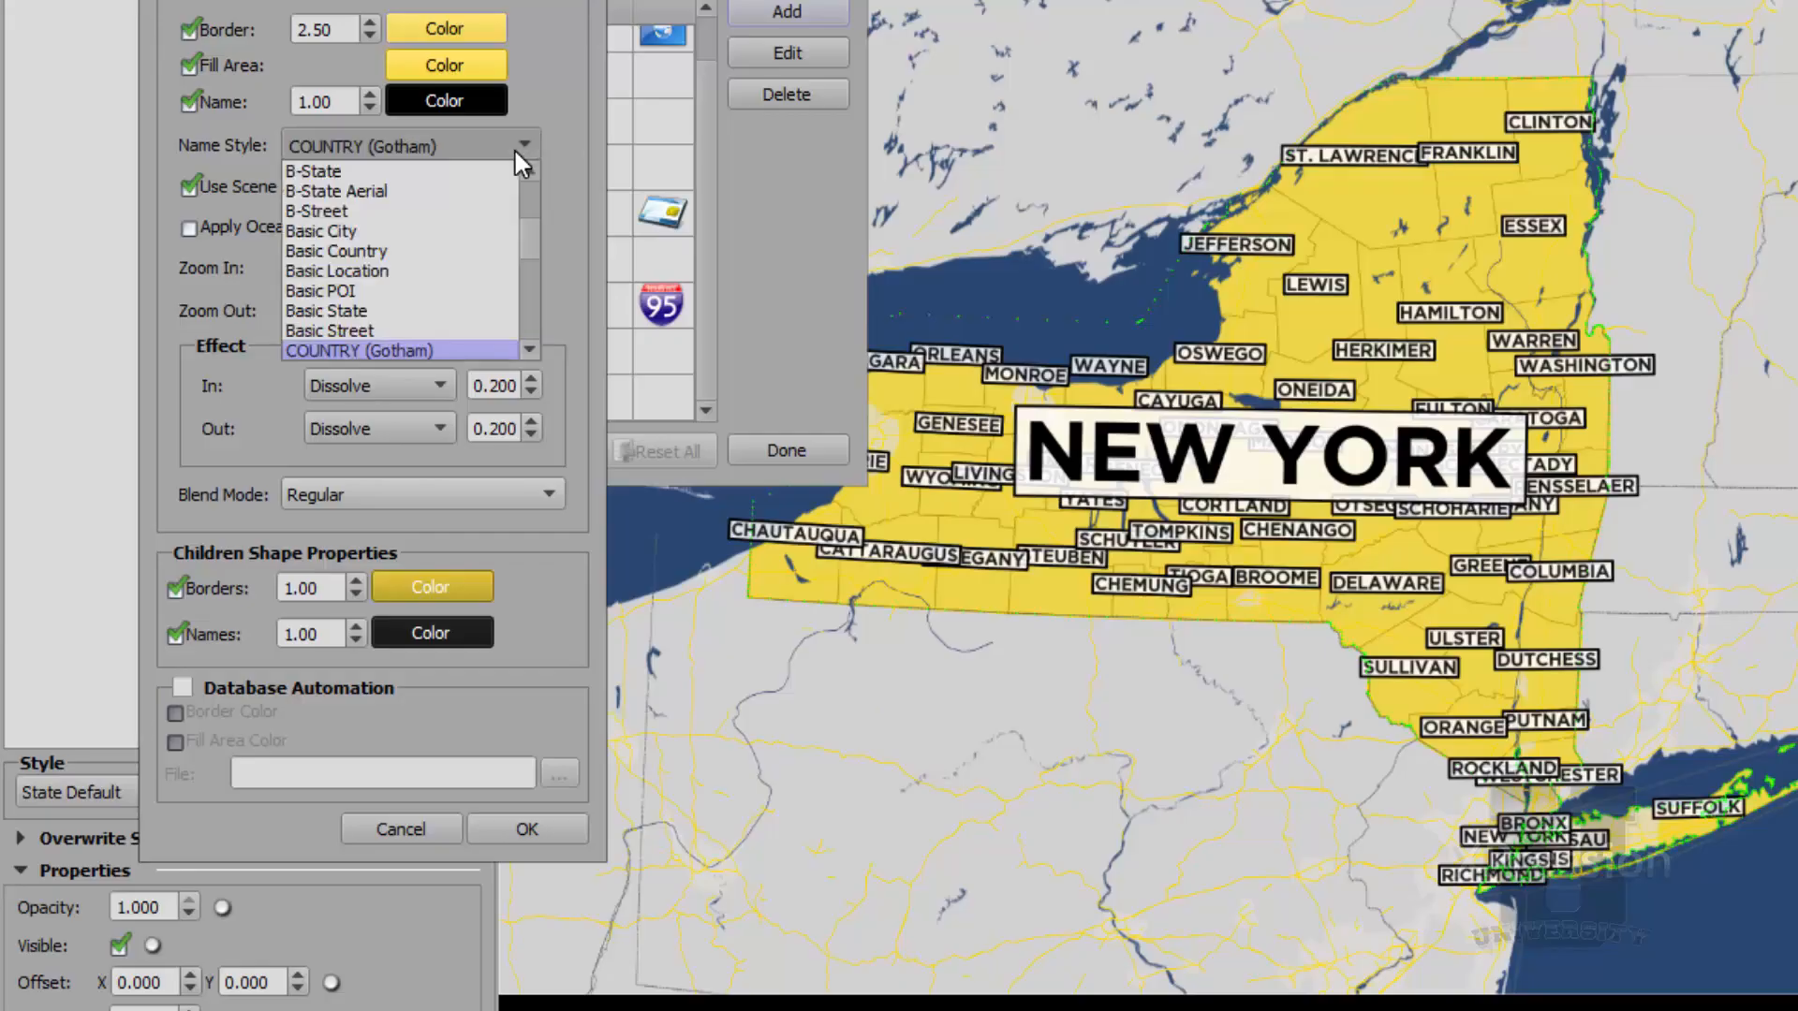
click(374, 211)
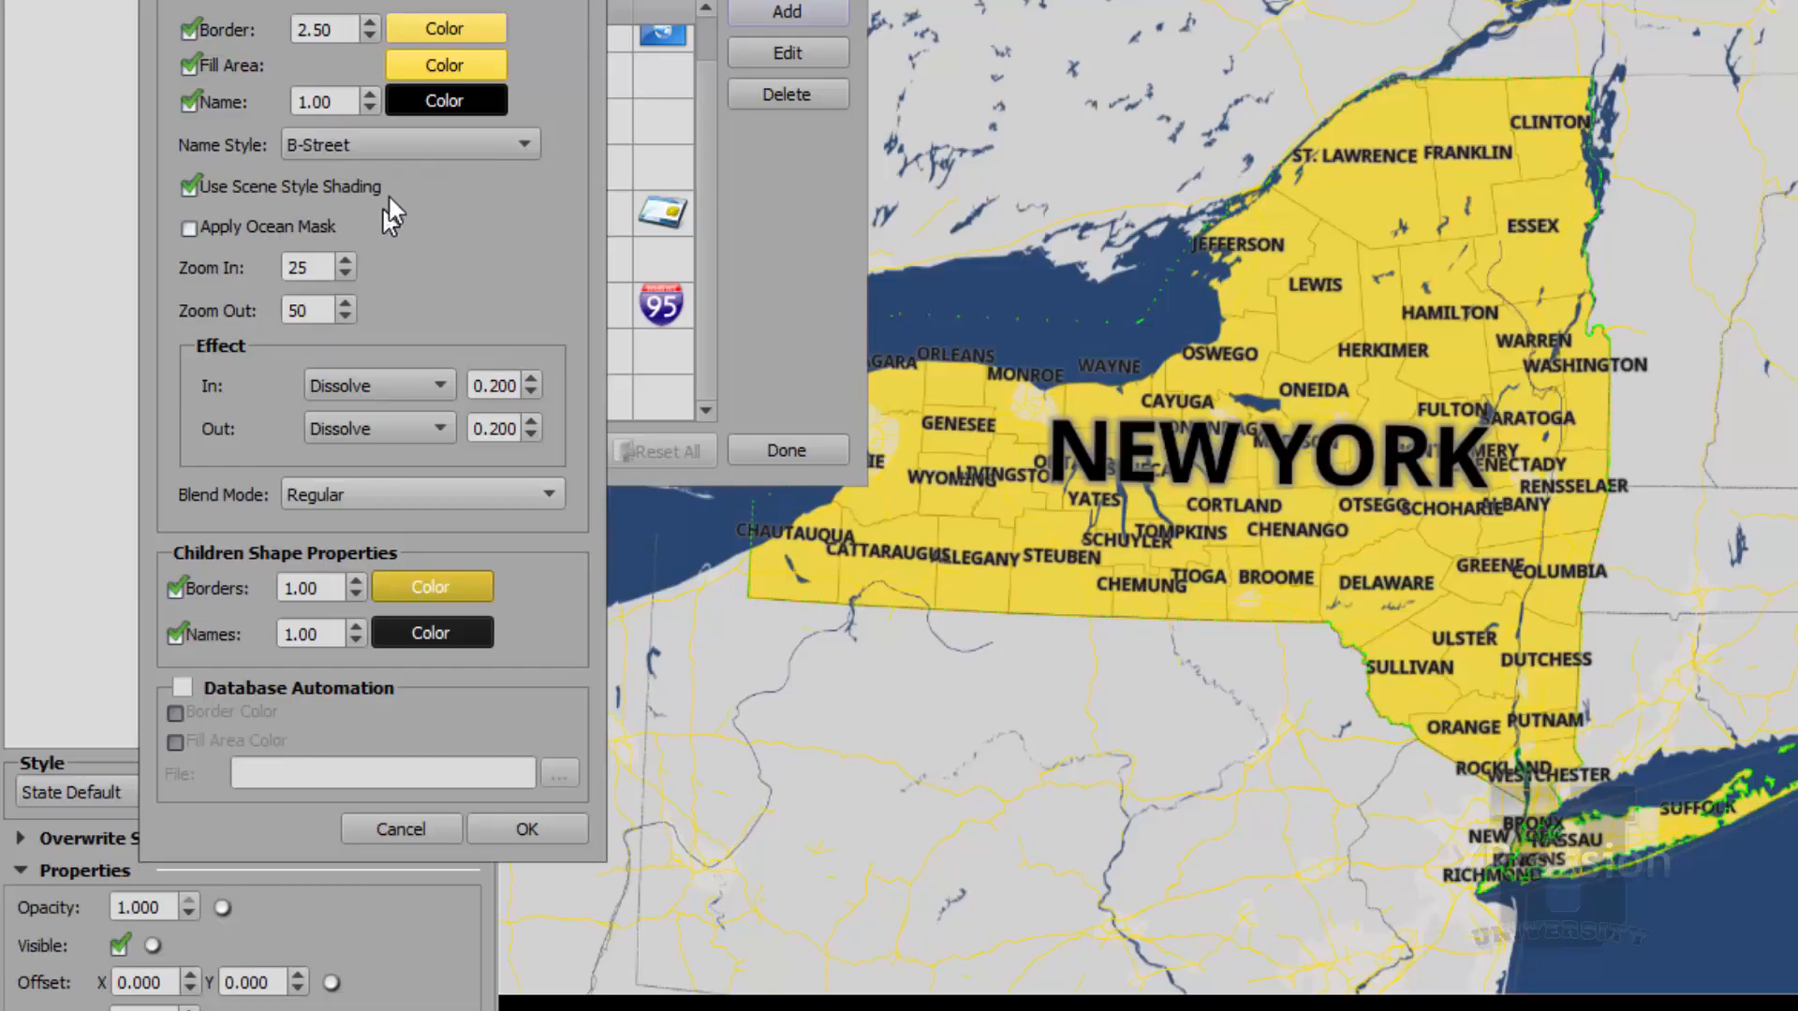
click(420, 146)
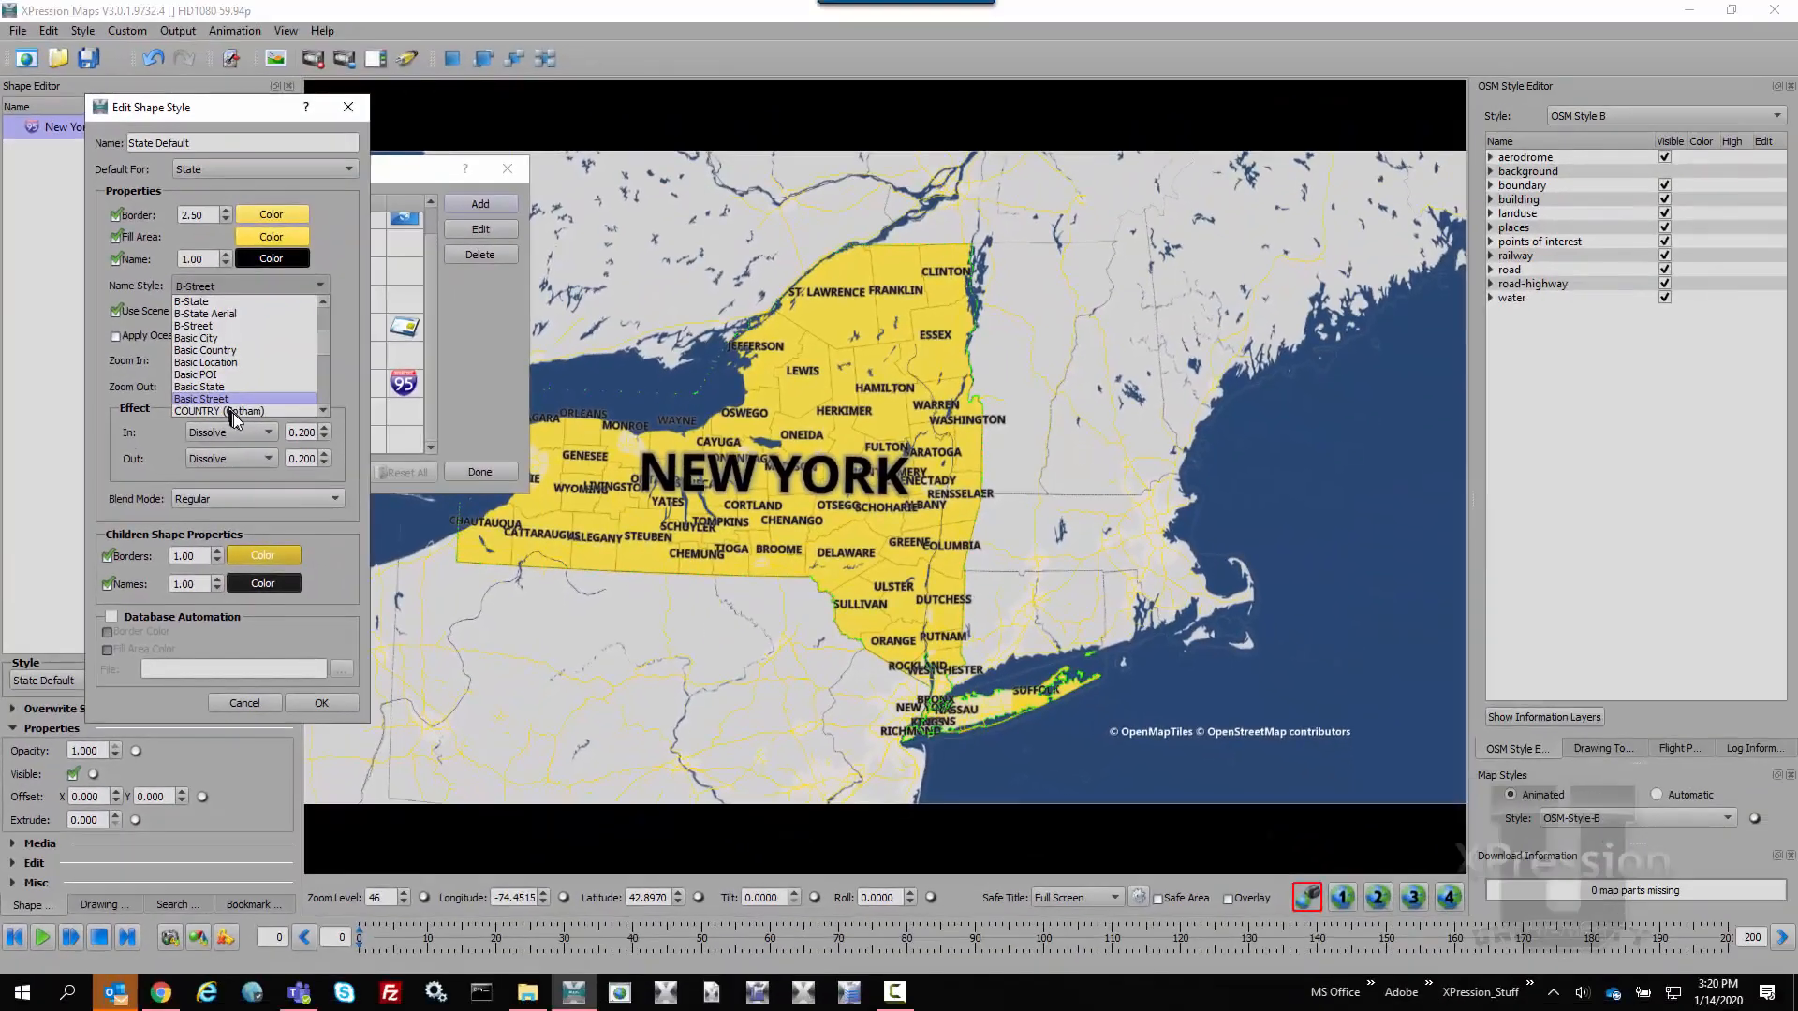
click(313, 380)
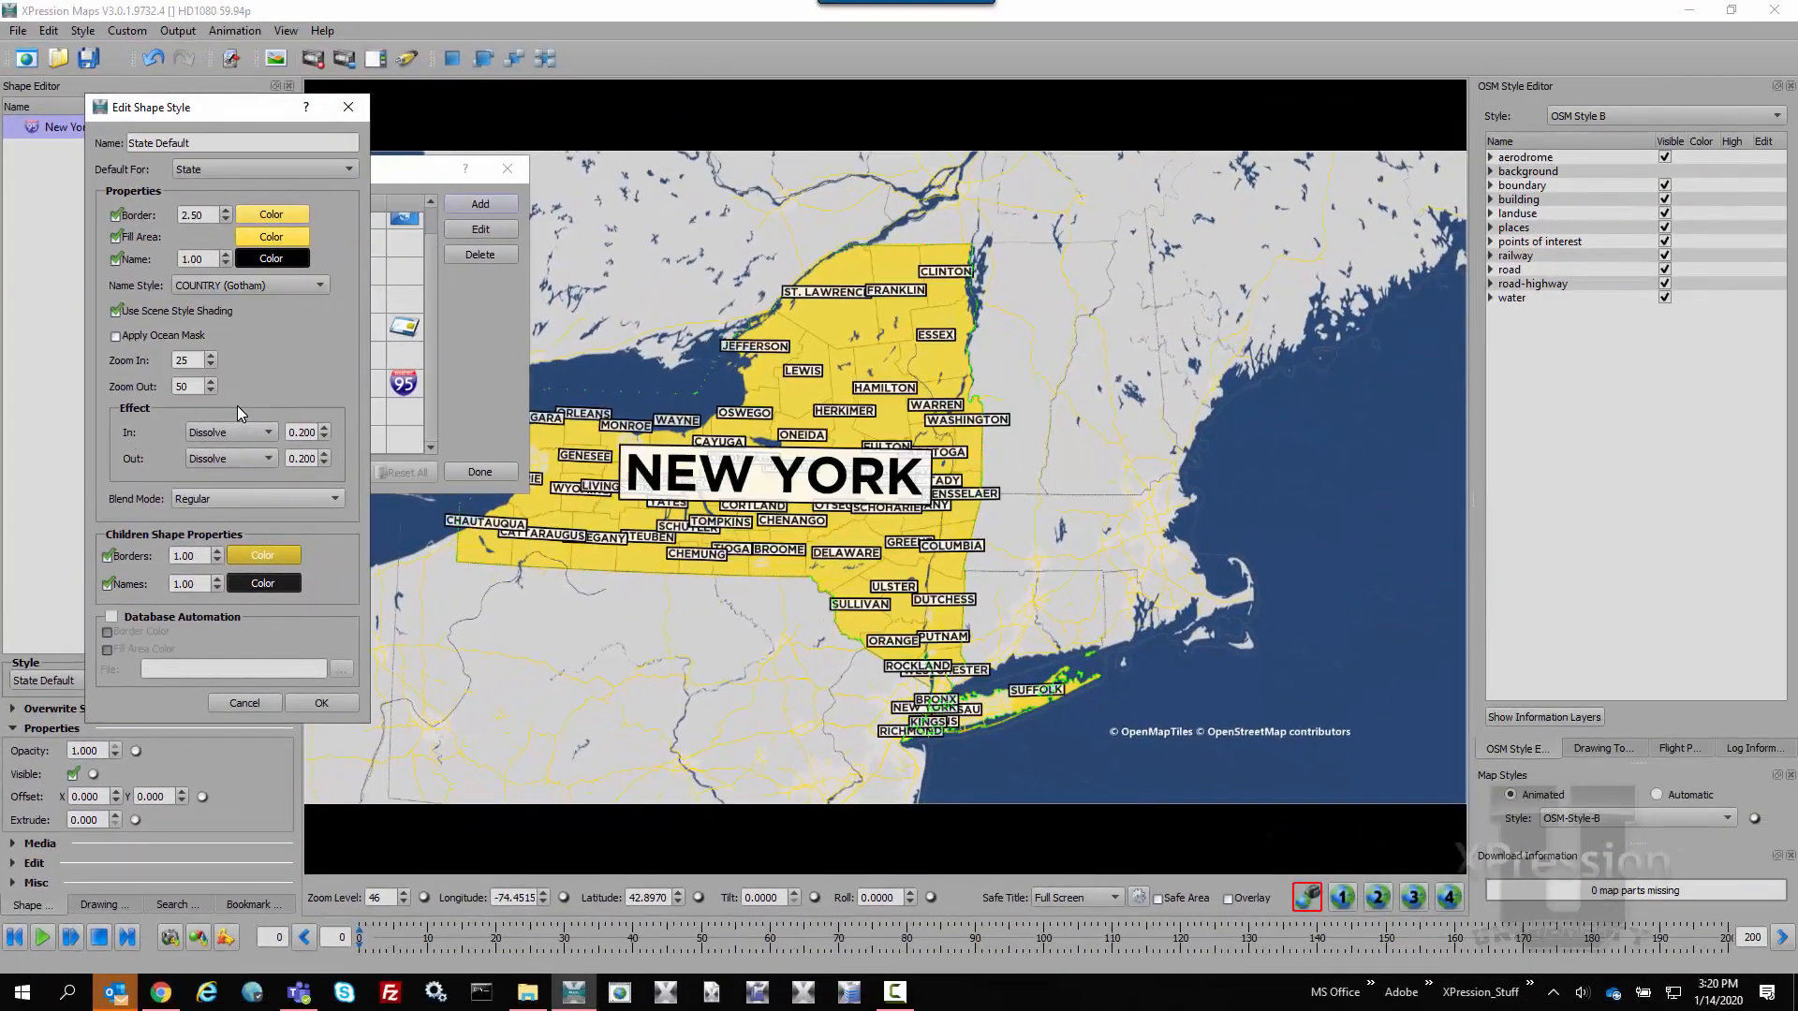
click(246, 703)
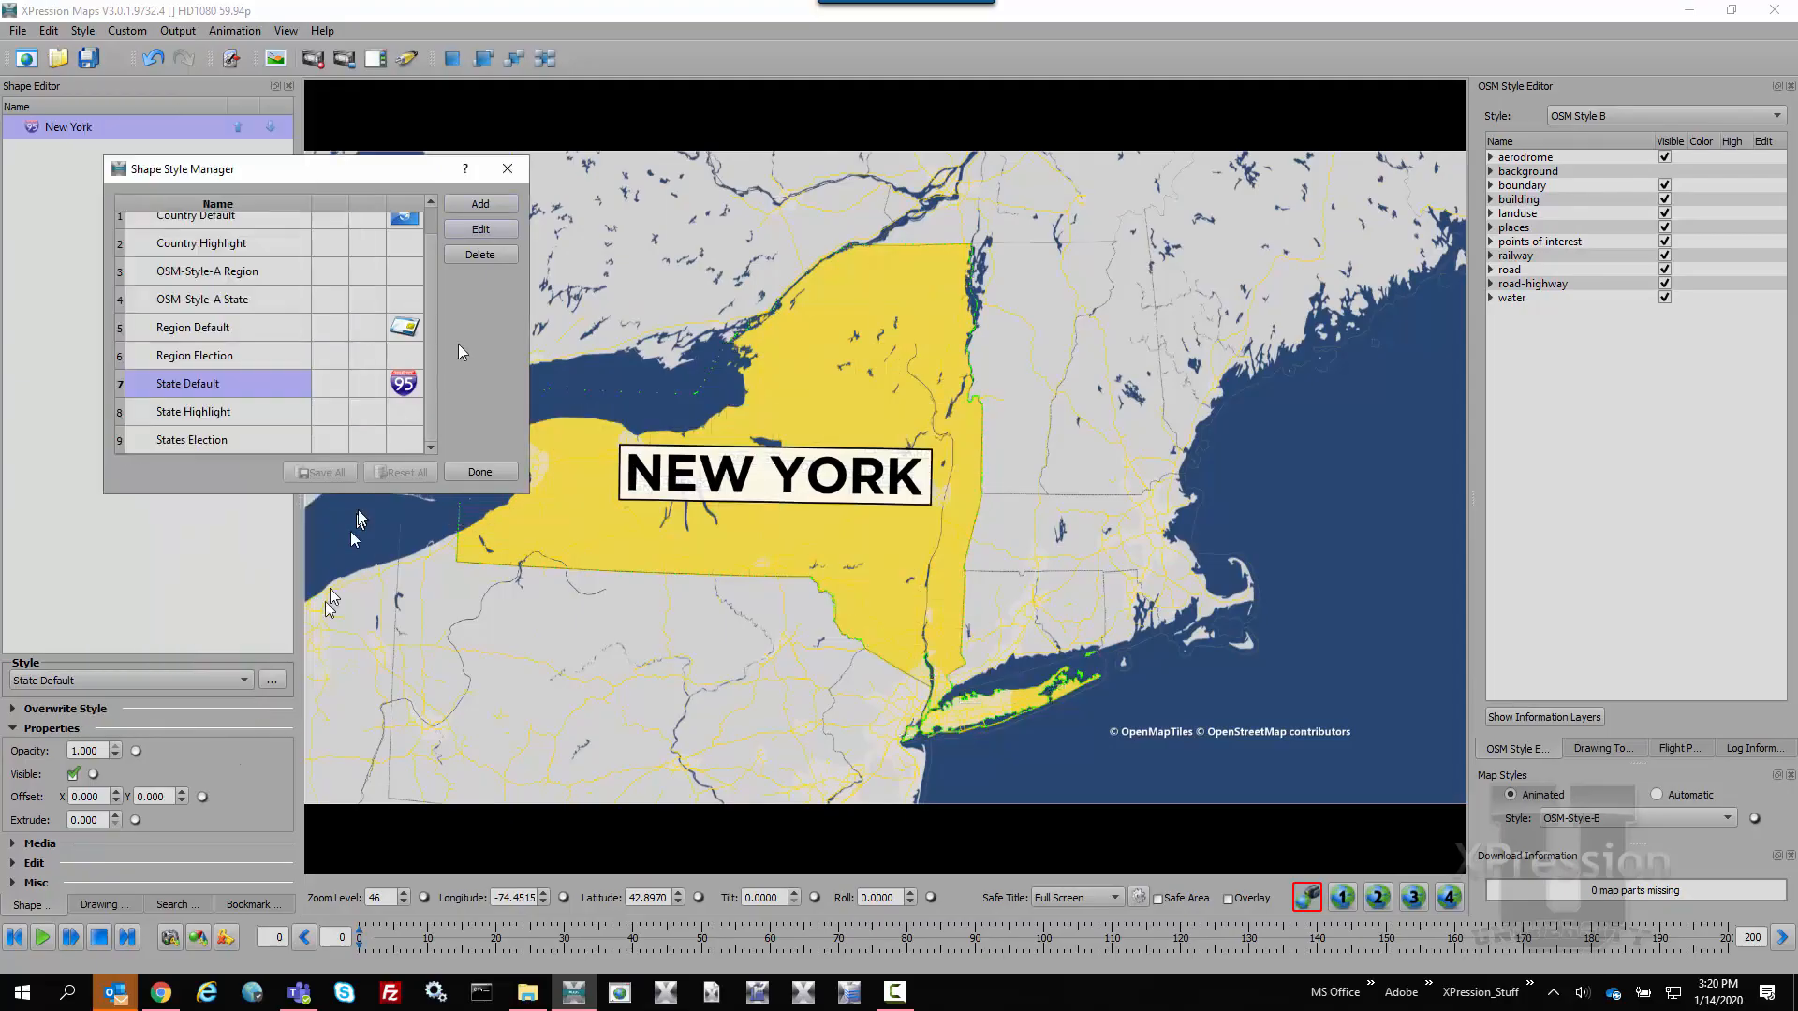
Add a new shape style named "State Republican", copied from State Highlight
click(482, 205)
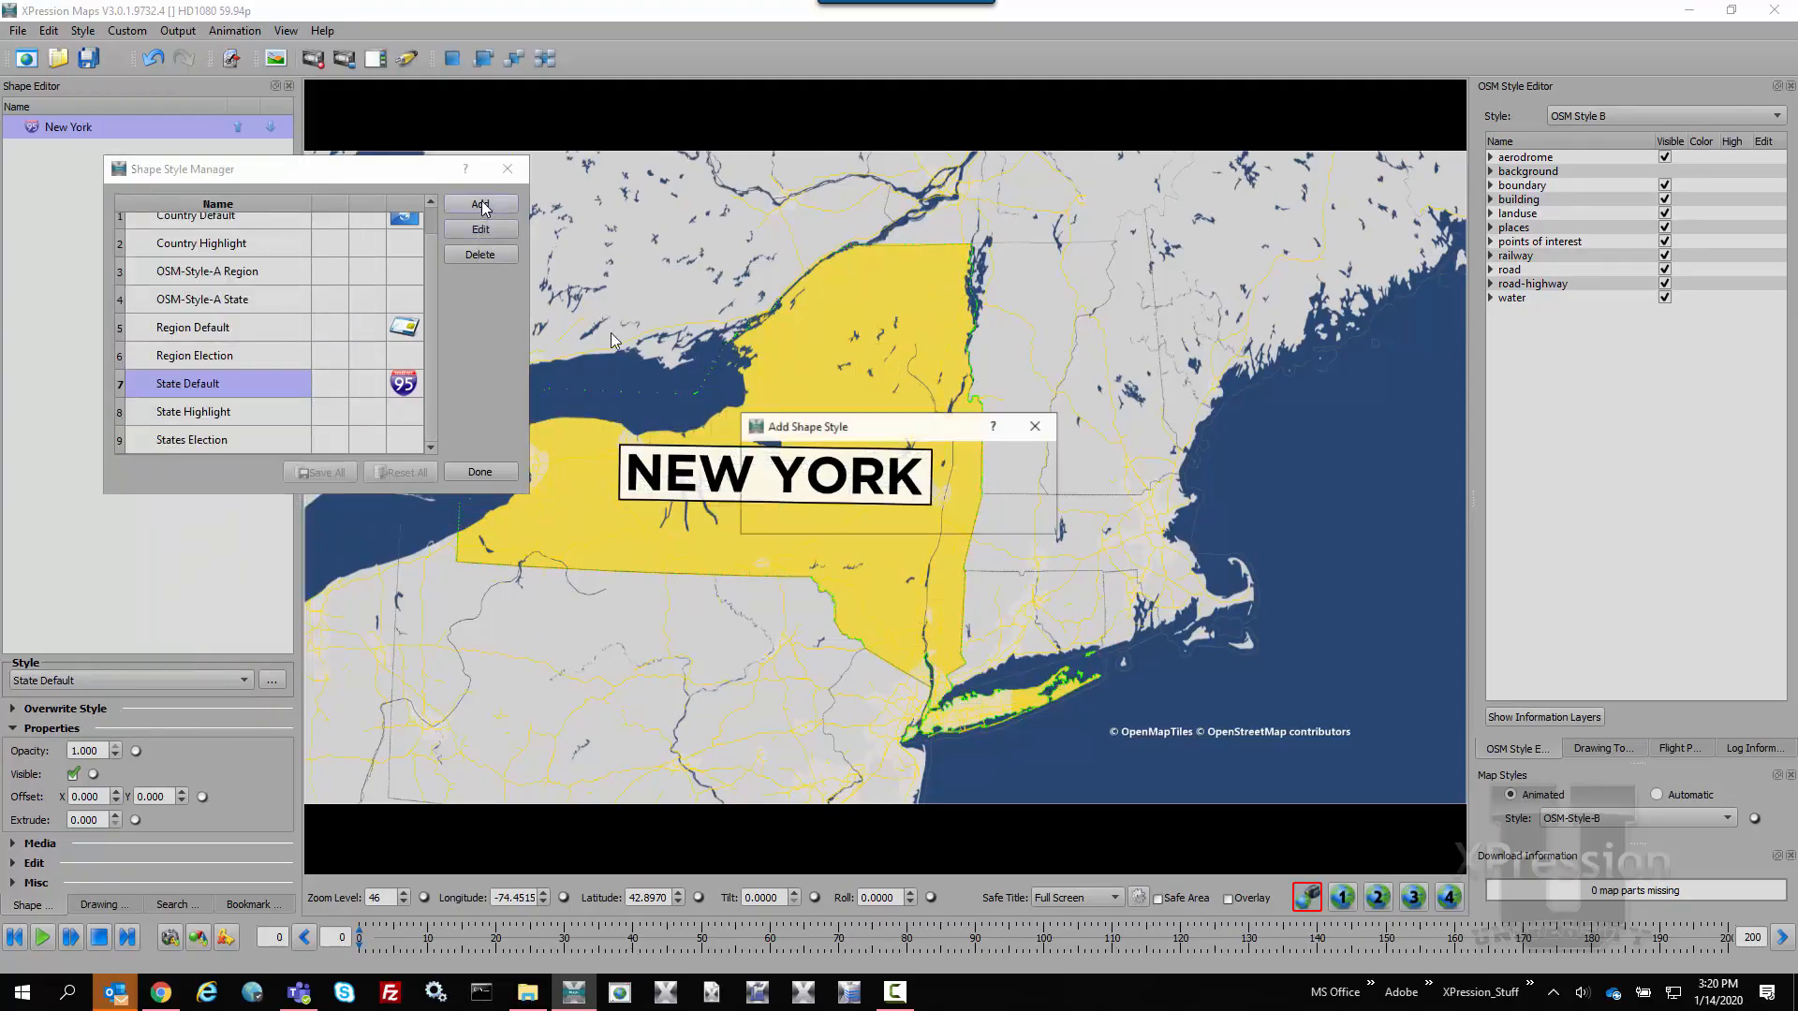
key(BackSpace)
key(BackSpace)
key(BackSpace)
key(BackSpace)
key(BackSpace)
key(BackSpace)
key(BackSpace)
key(BackSpace)
key(BackSpace)
key(BackSpace)
key(BackSpace)
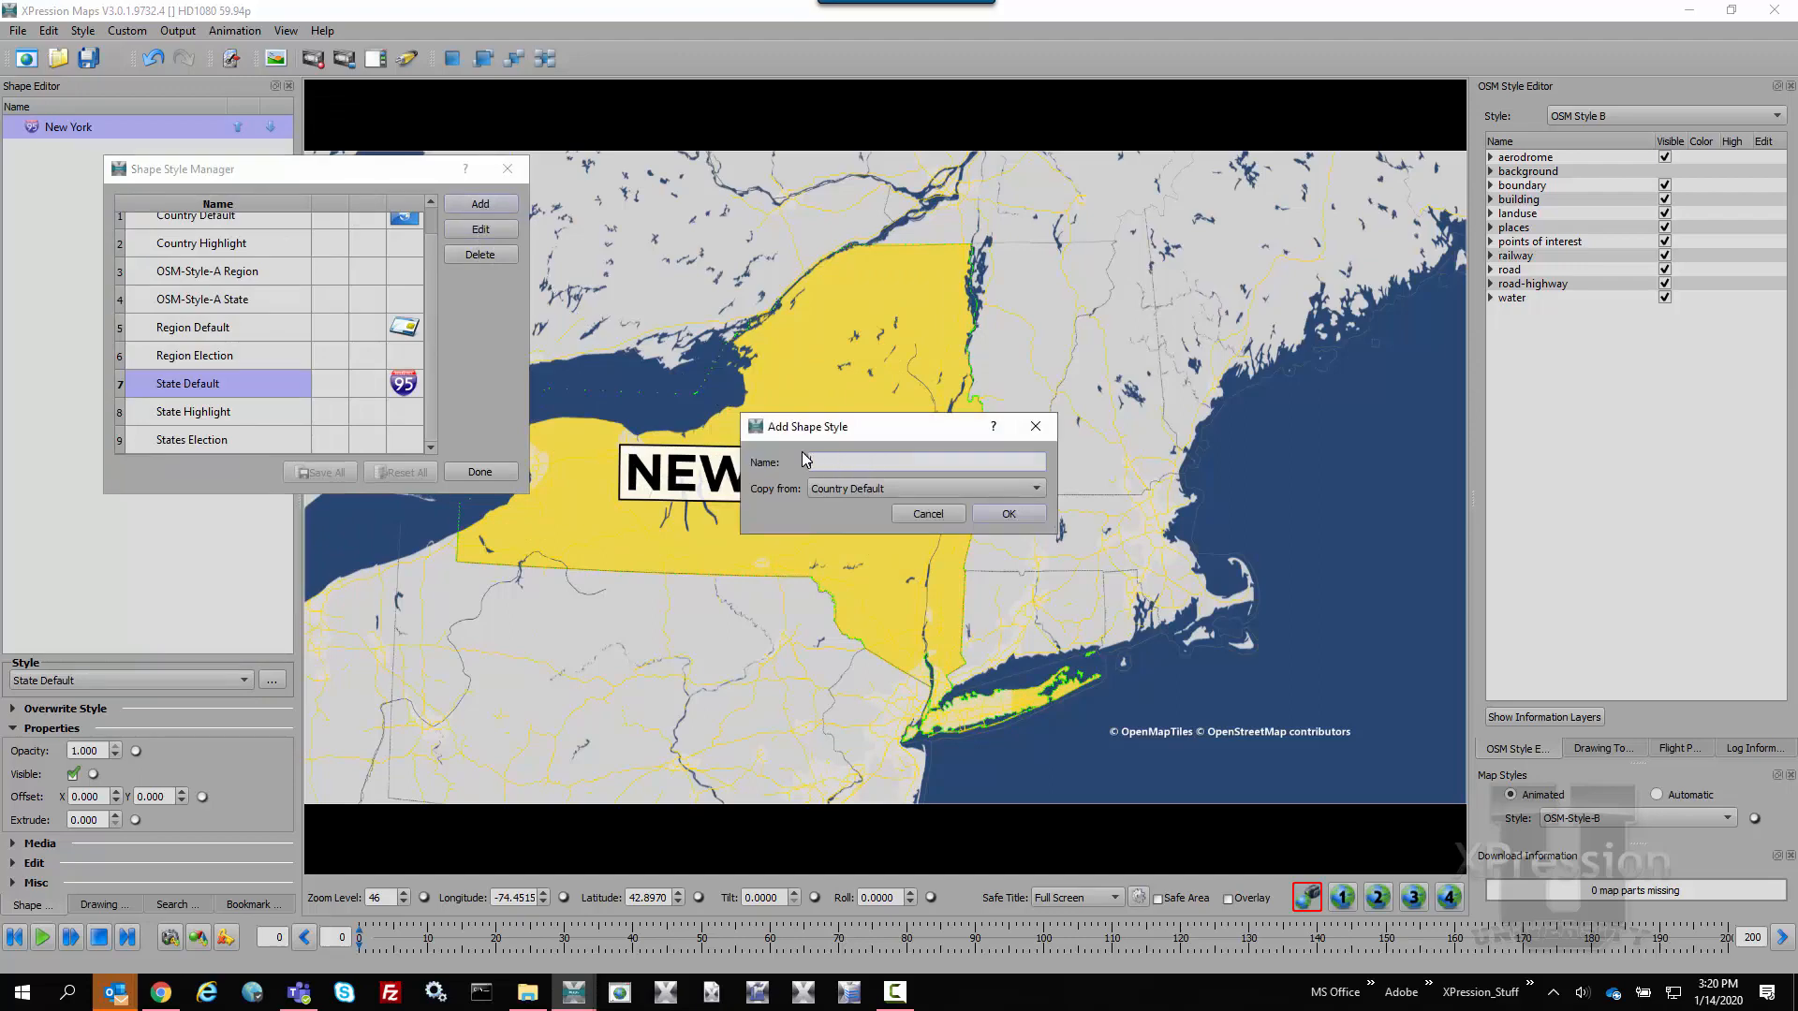
text(State Re)
click(823, 488)
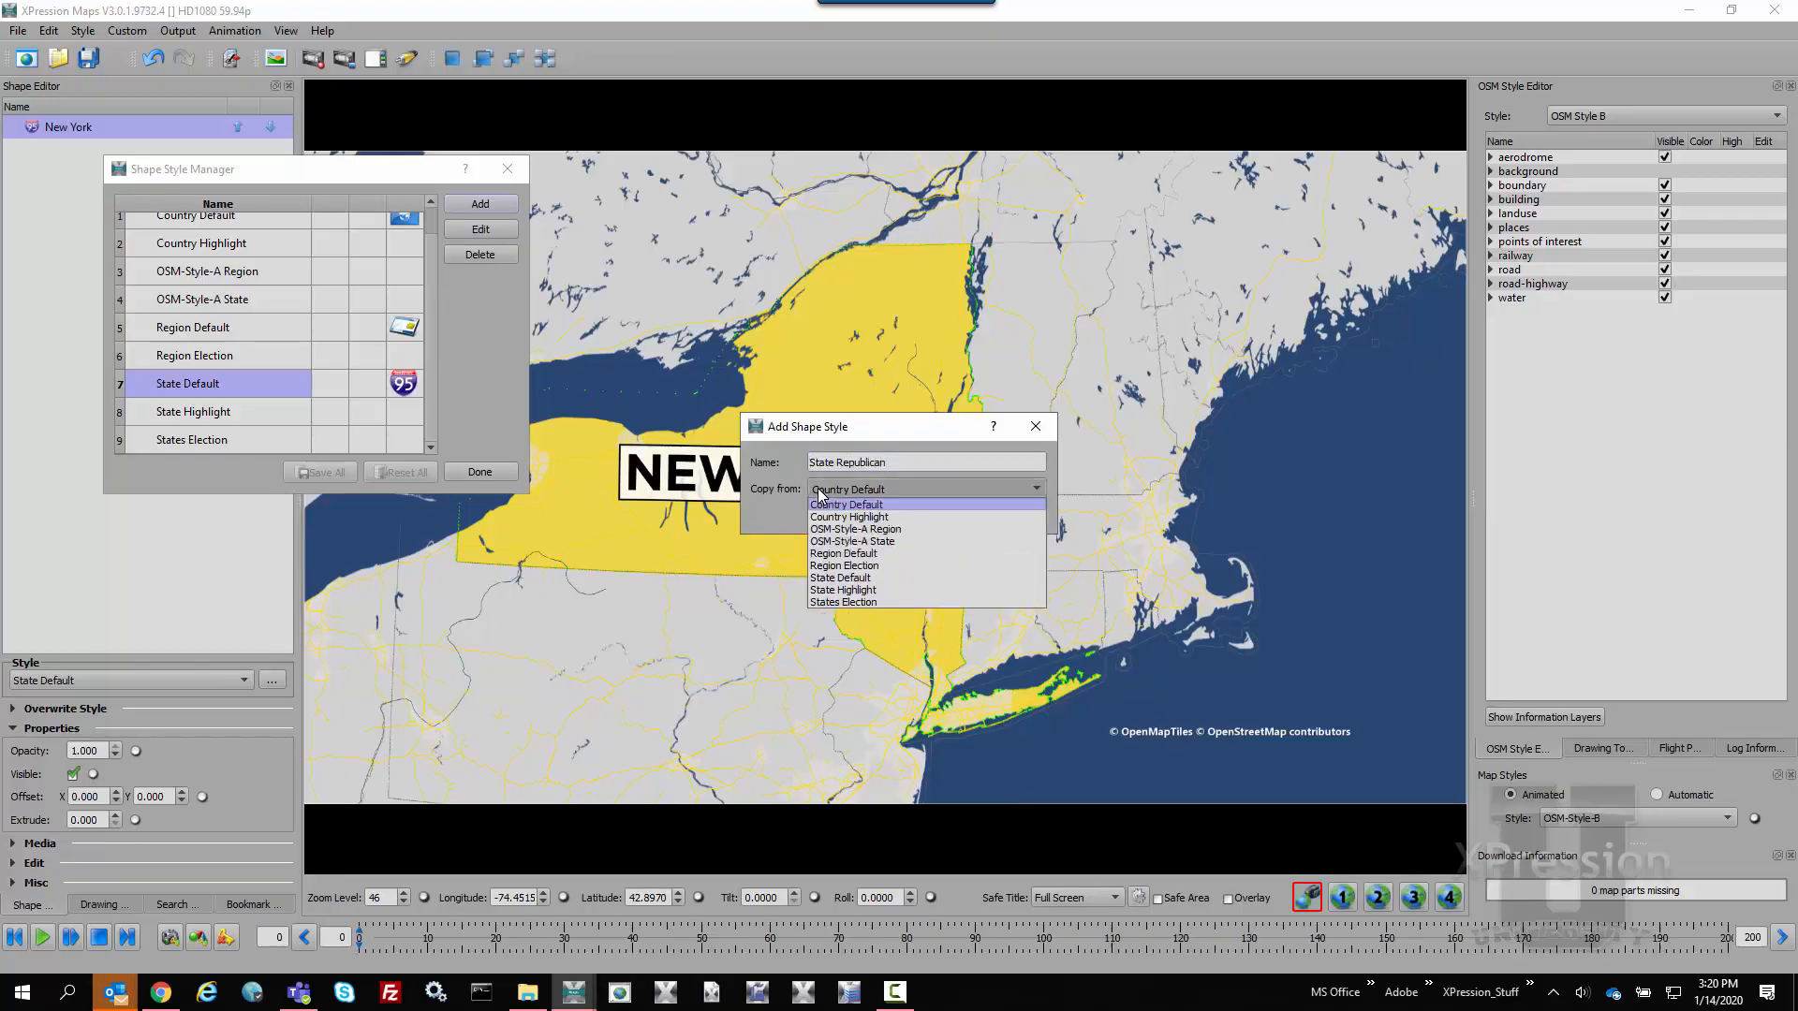
click(871, 590)
click(1010, 518)
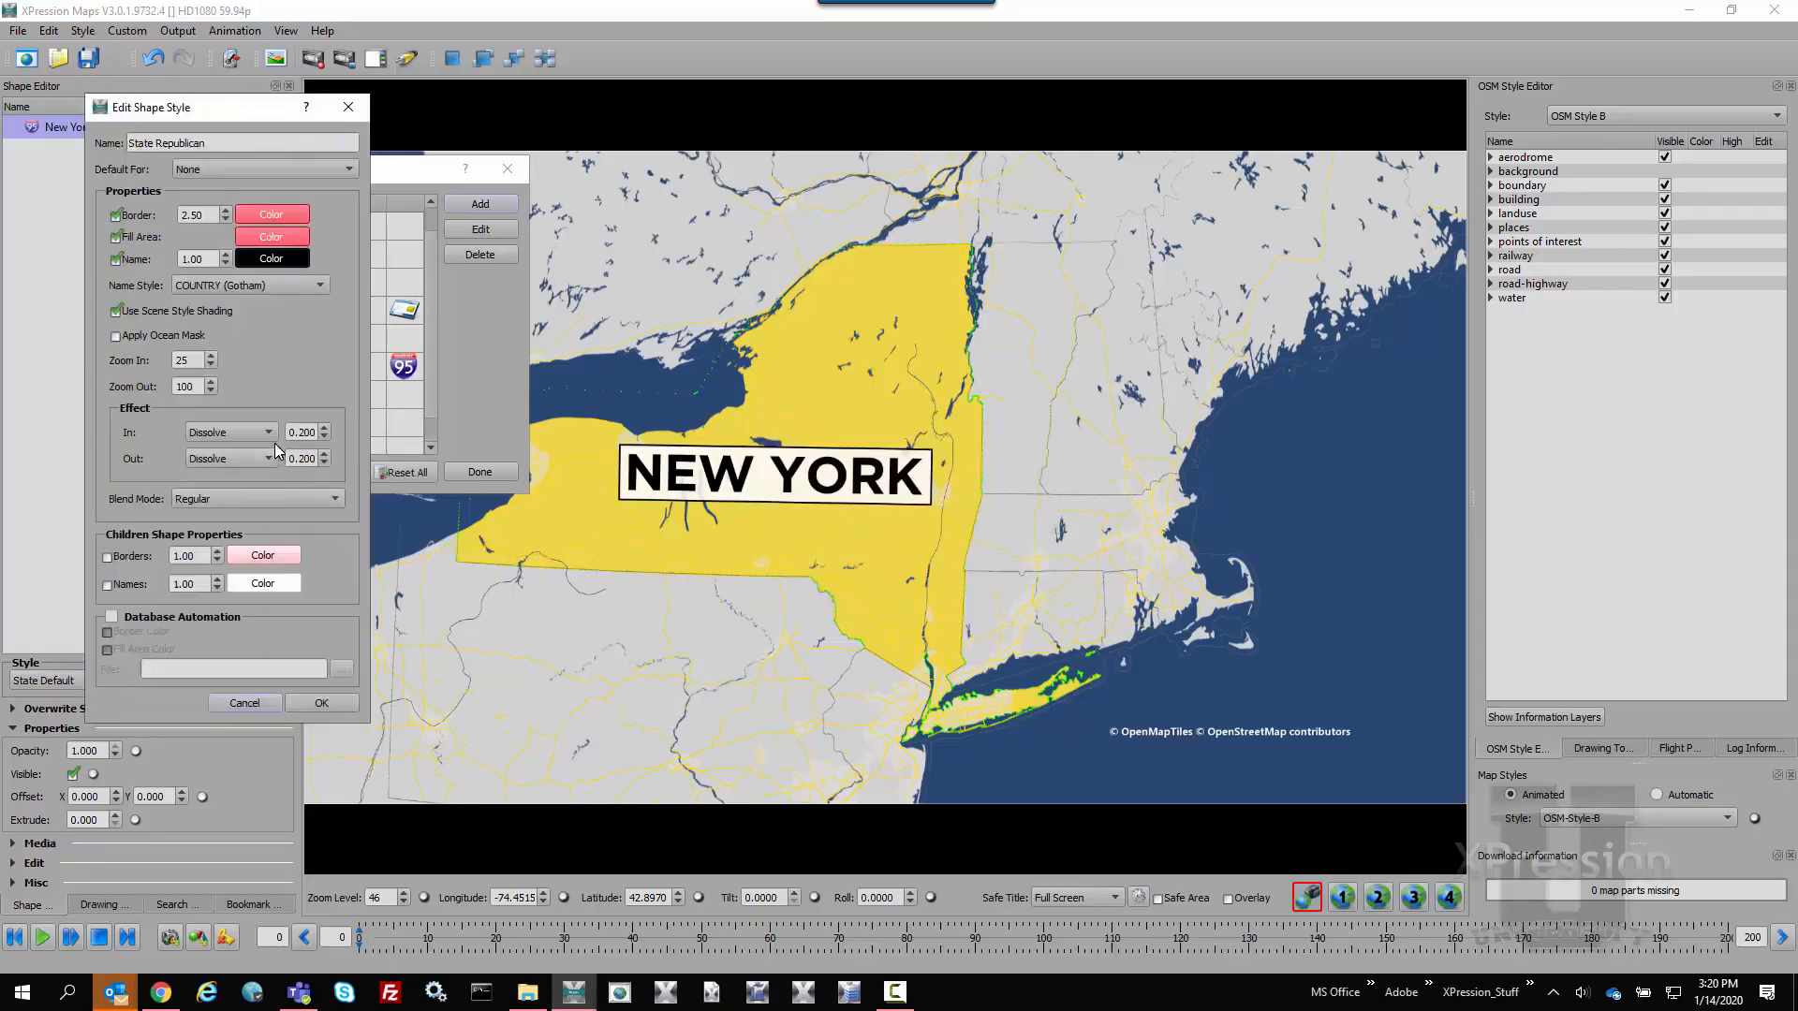
Accept the new State Republican style and apply it to the New York shape
click(322, 703)
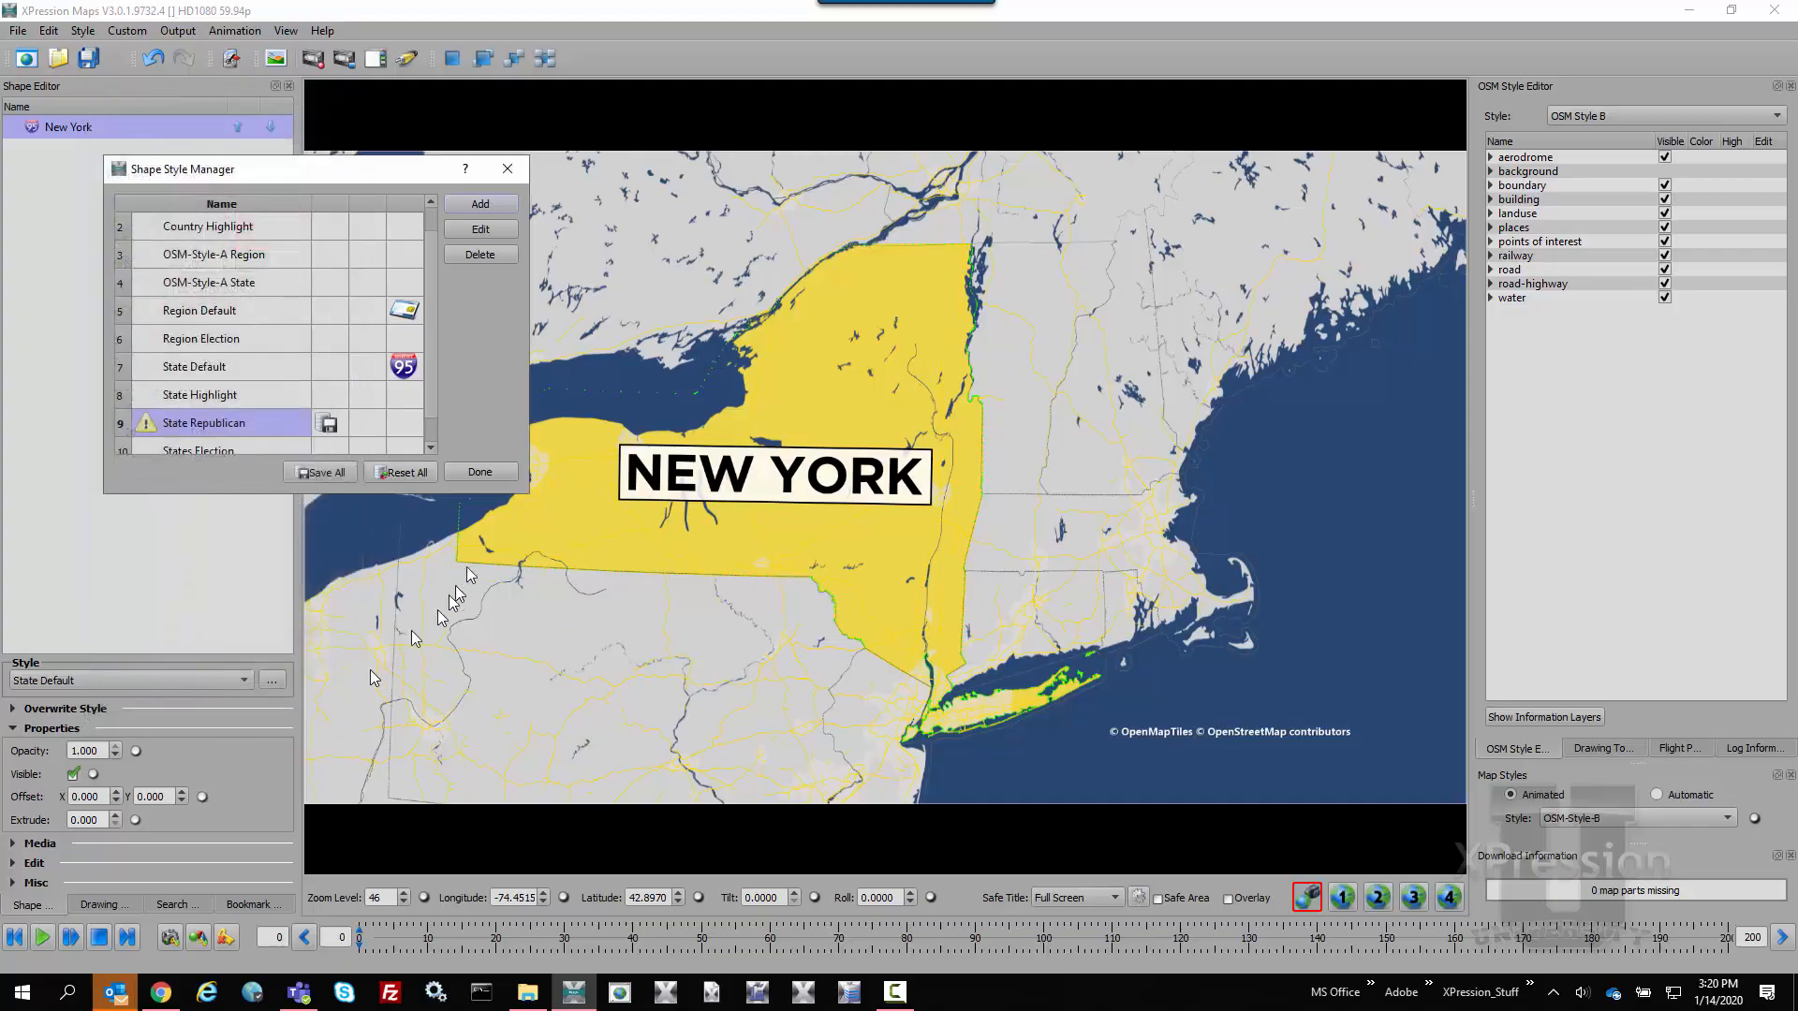
click(496, 480)
click(232, 680)
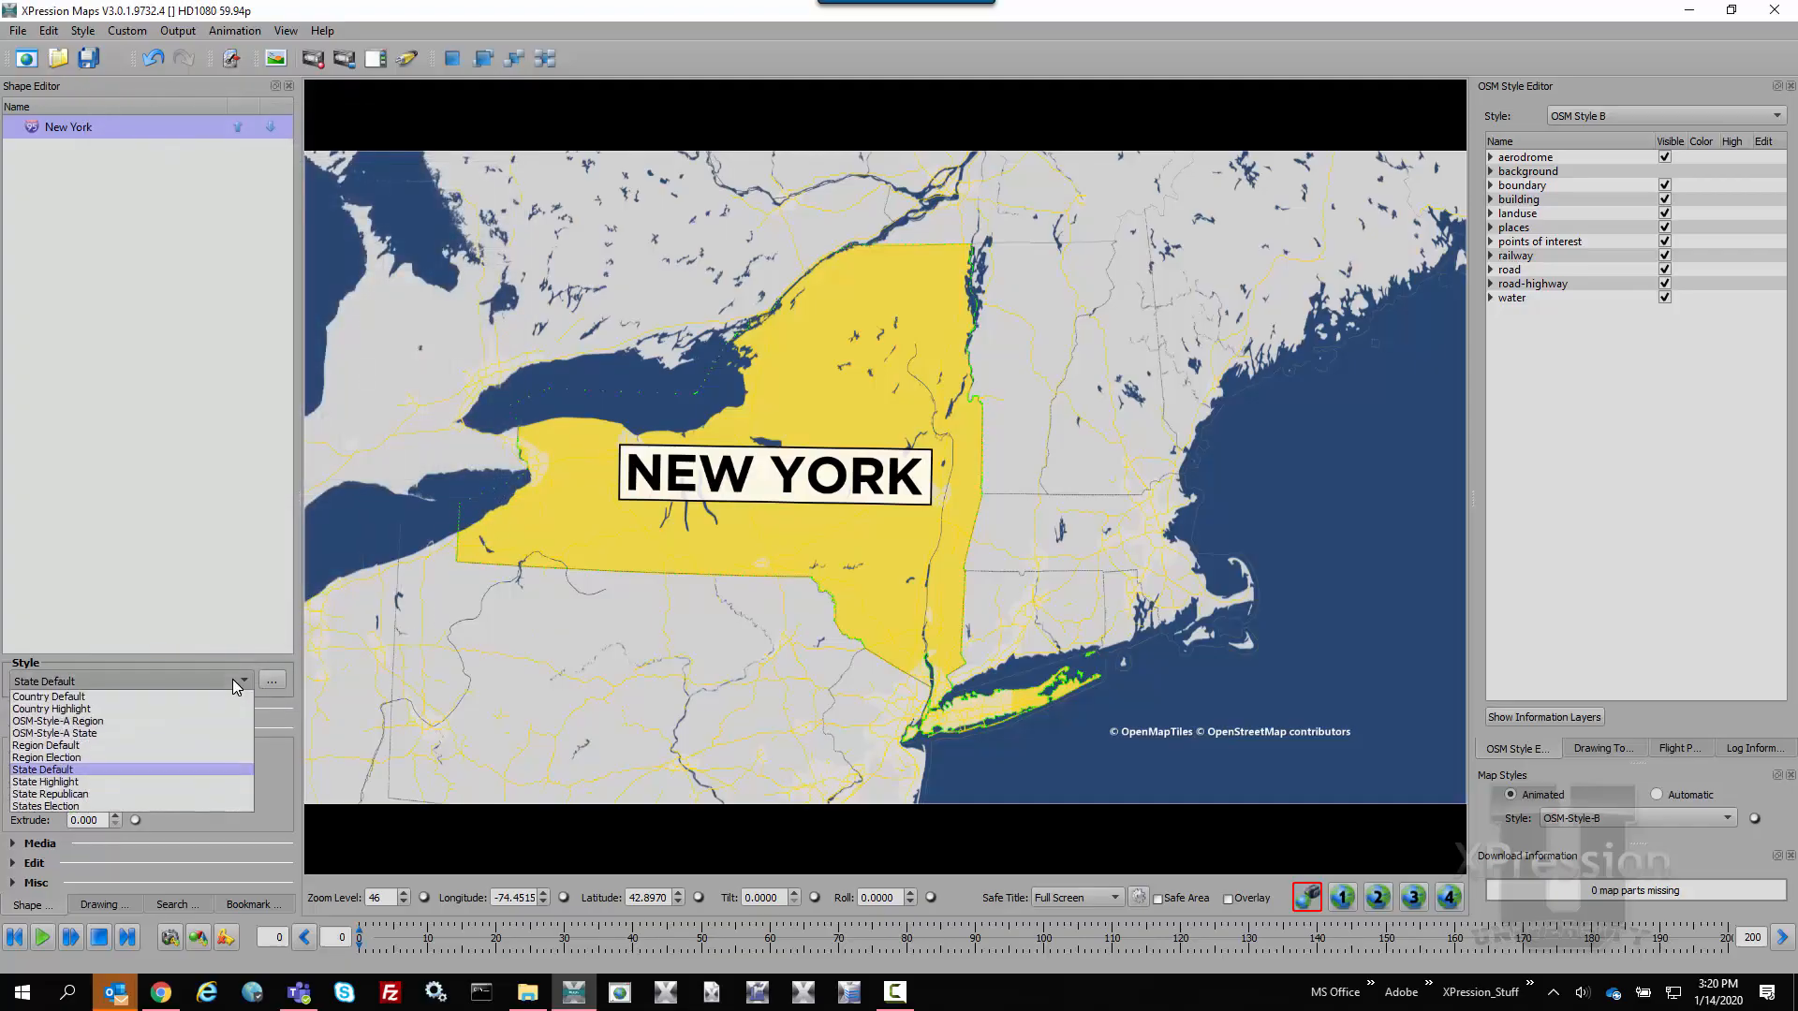
click(142, 792)
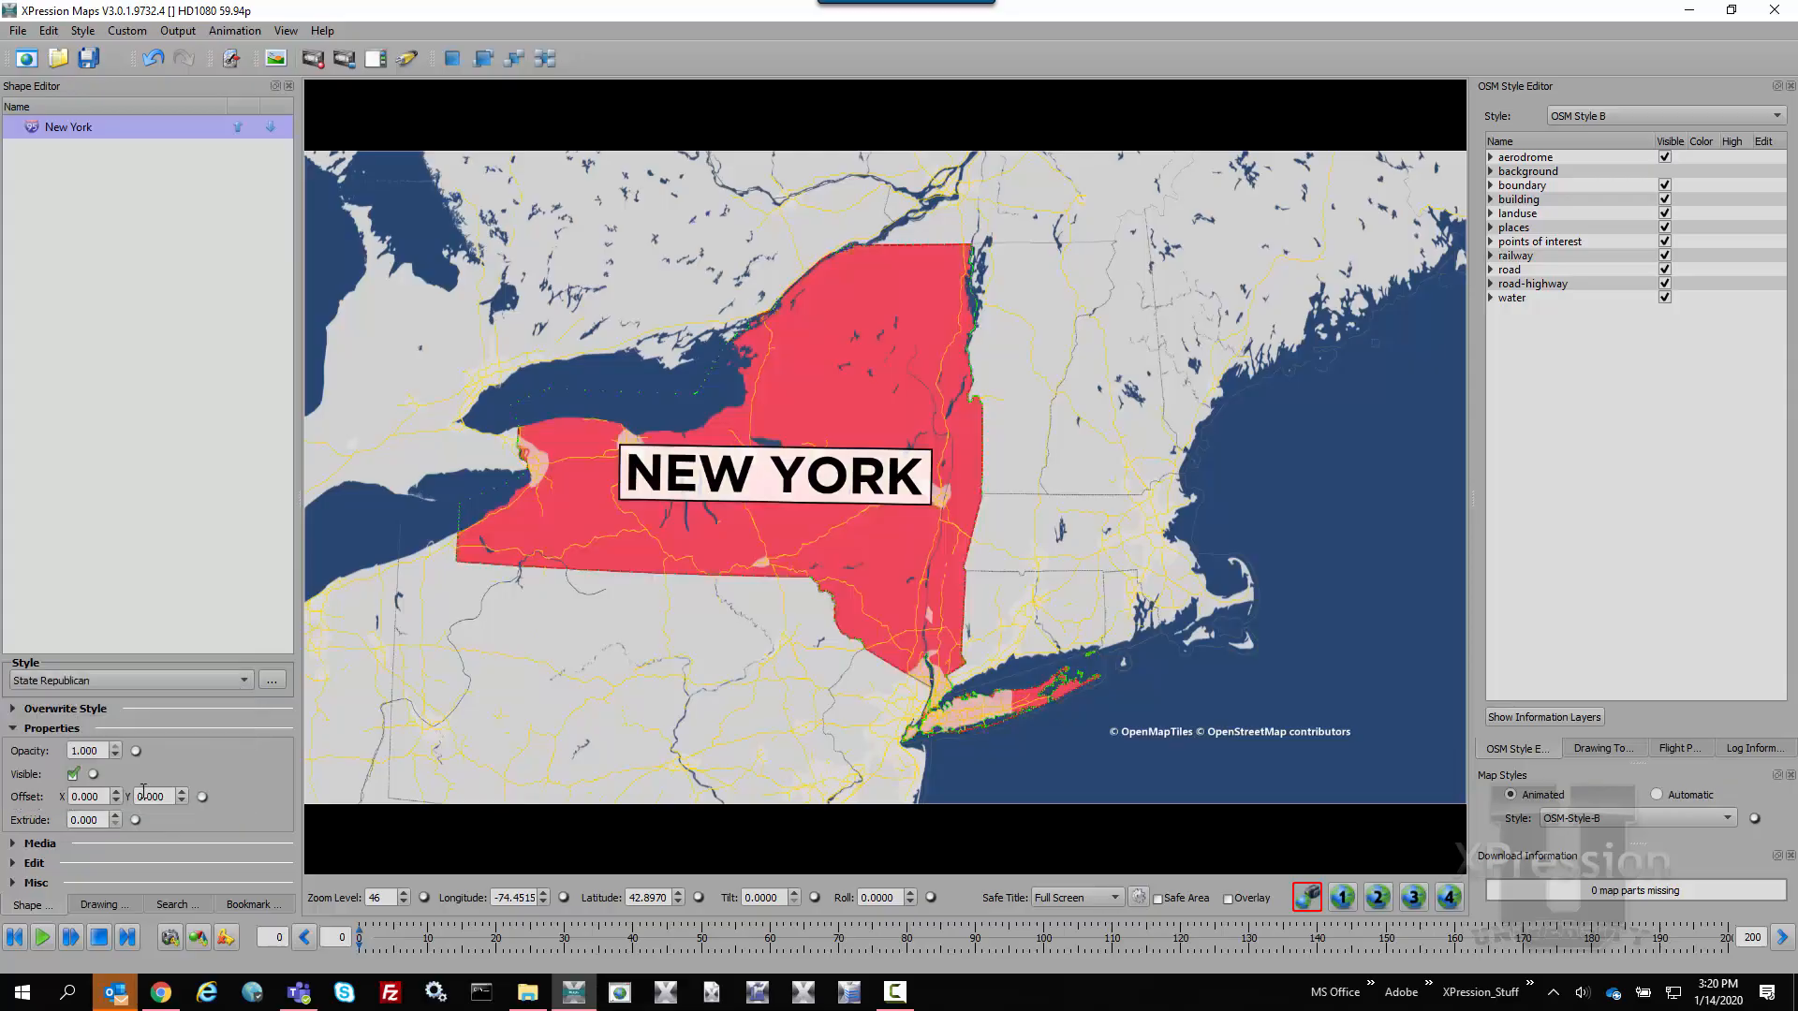
Edit the State Republican style to use the Multiply blend mode and turn on its child shape borders
click(274, 681)
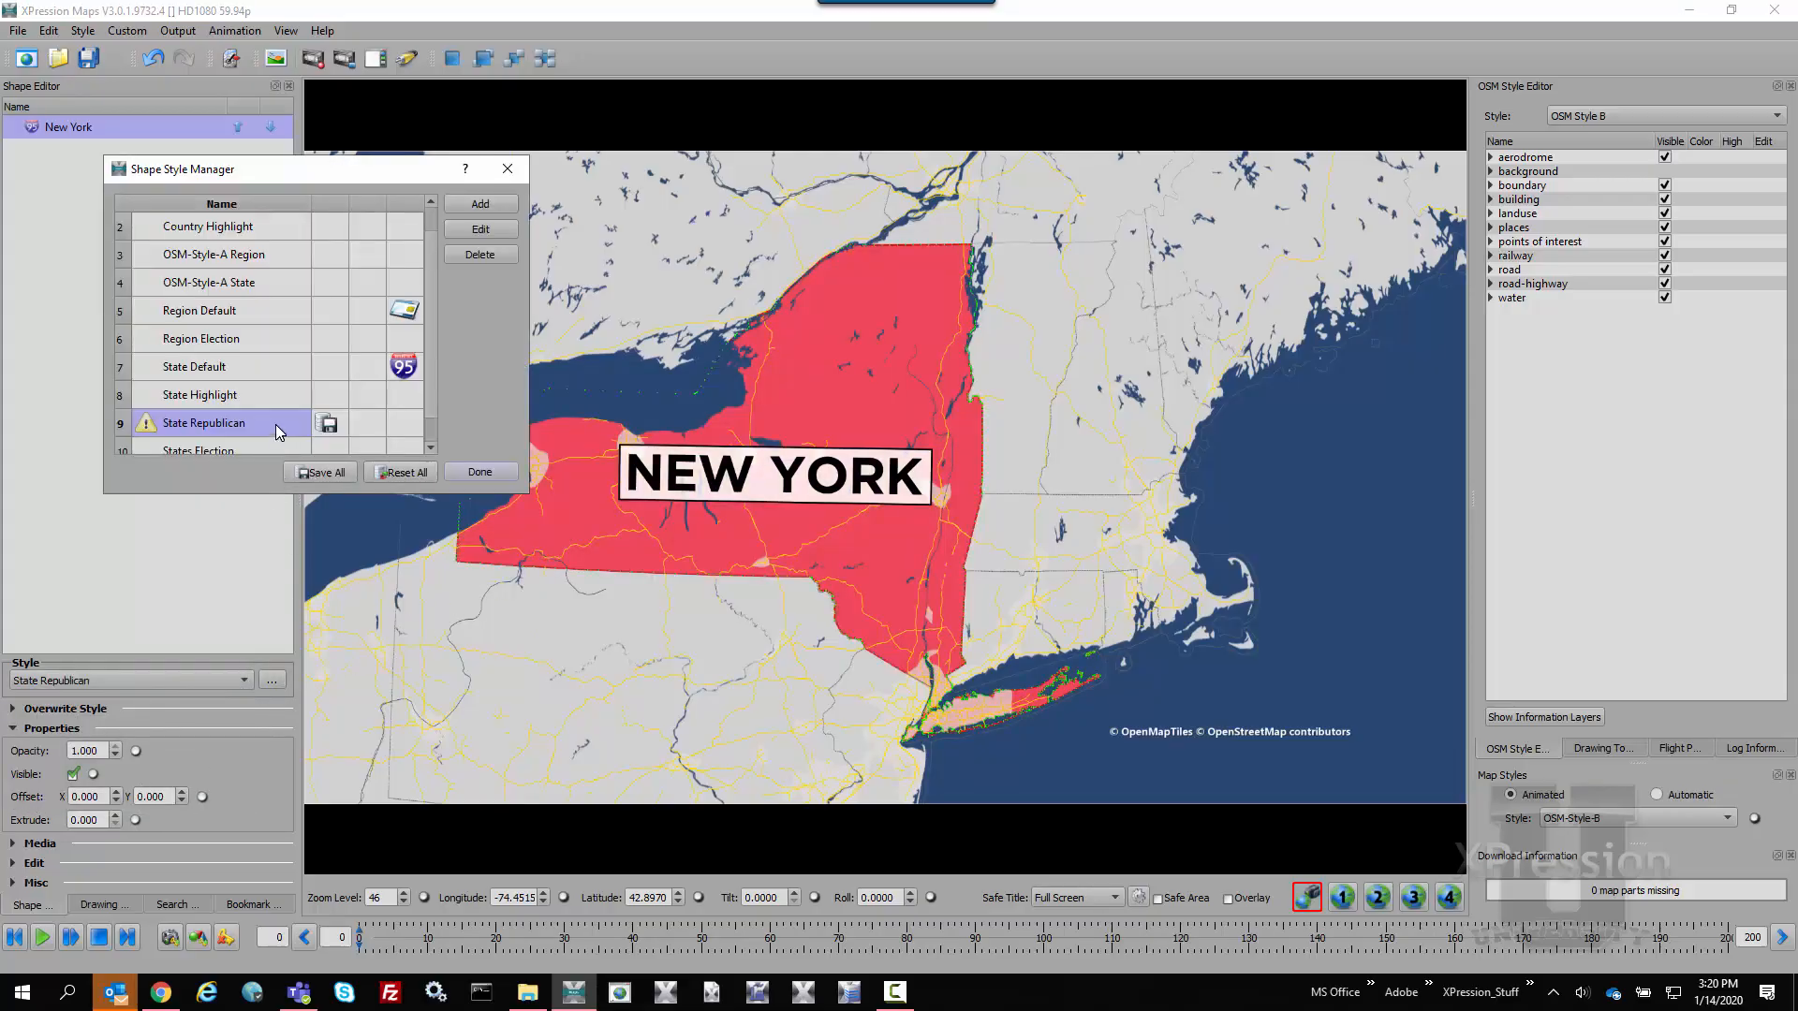
click(479, 231)
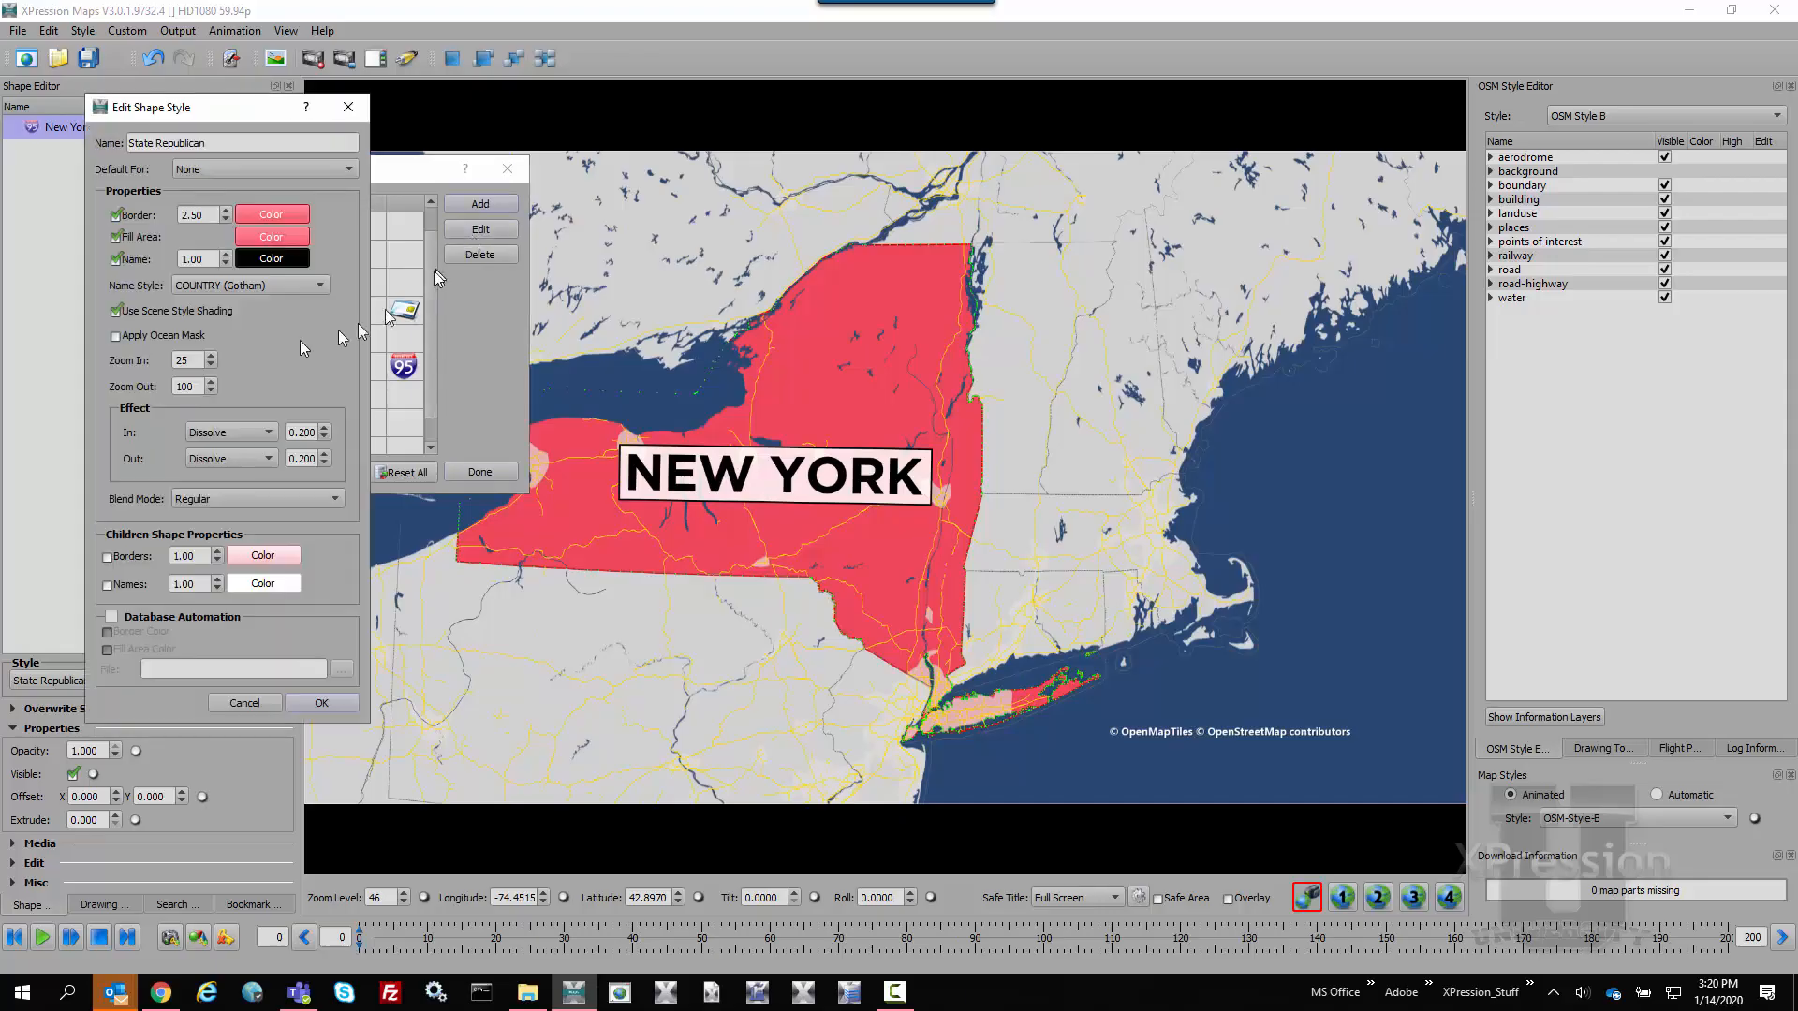
click(294, 216)
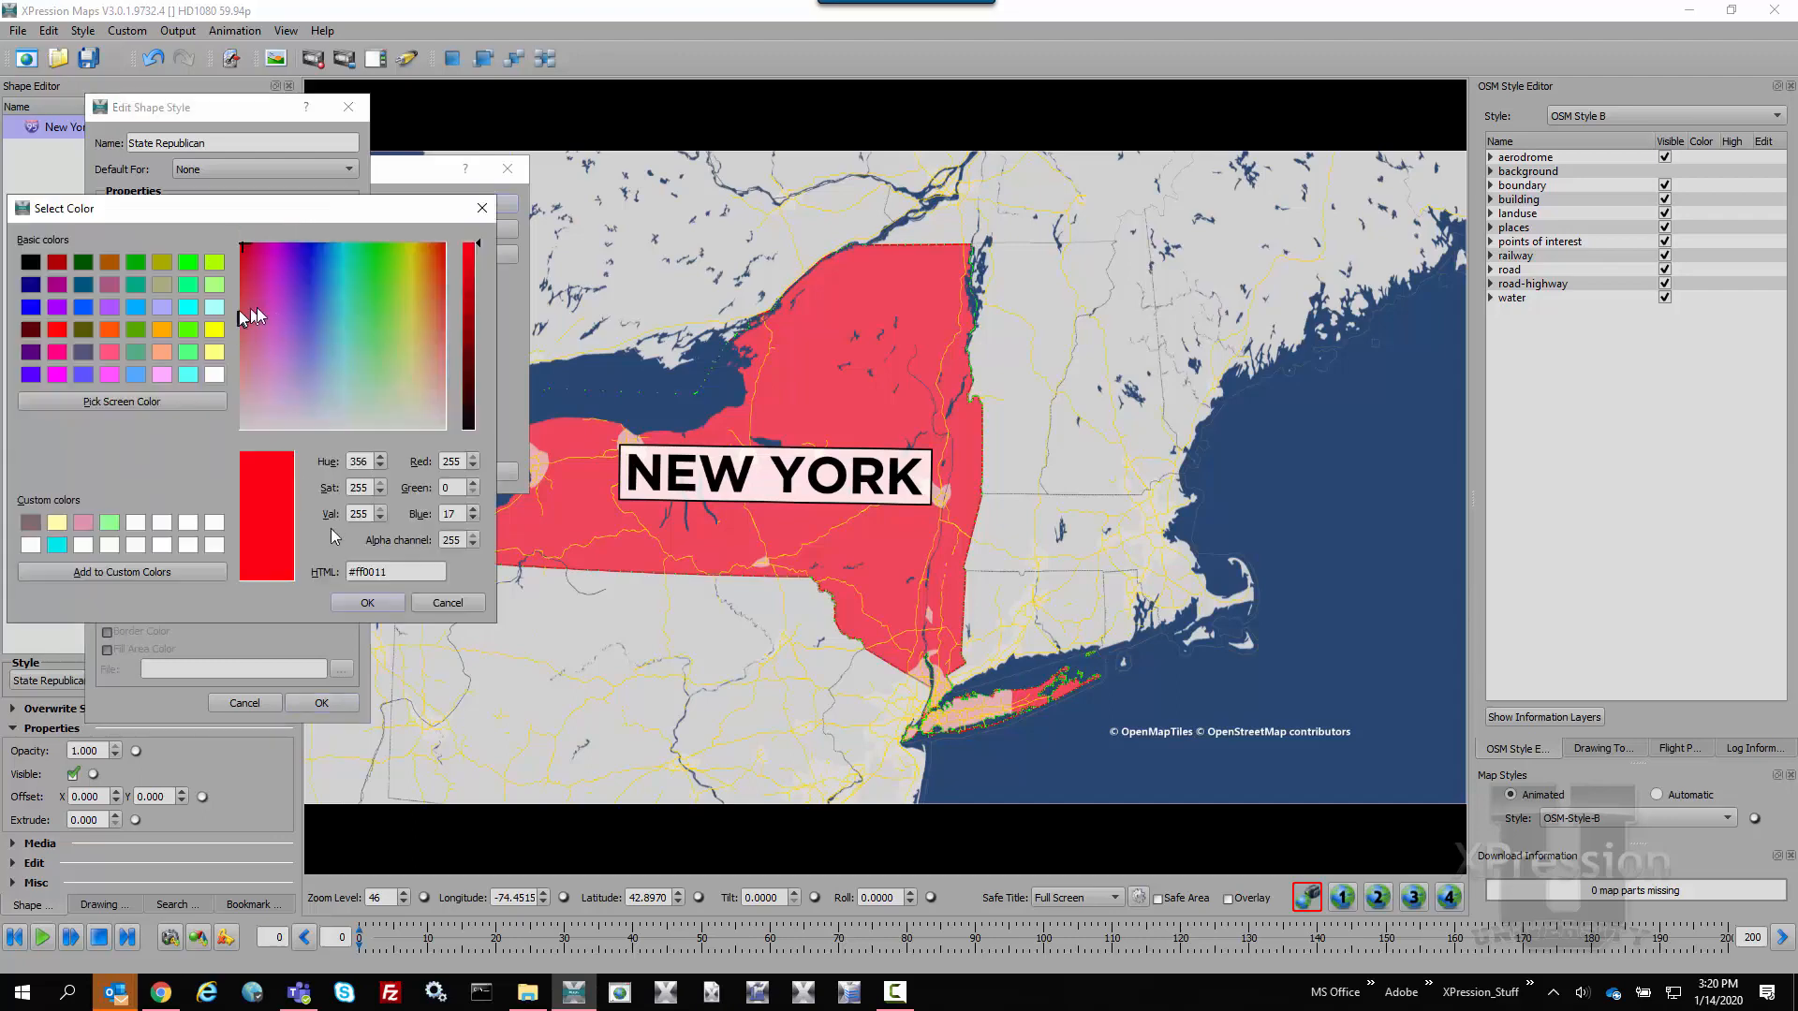
click(448, 603)
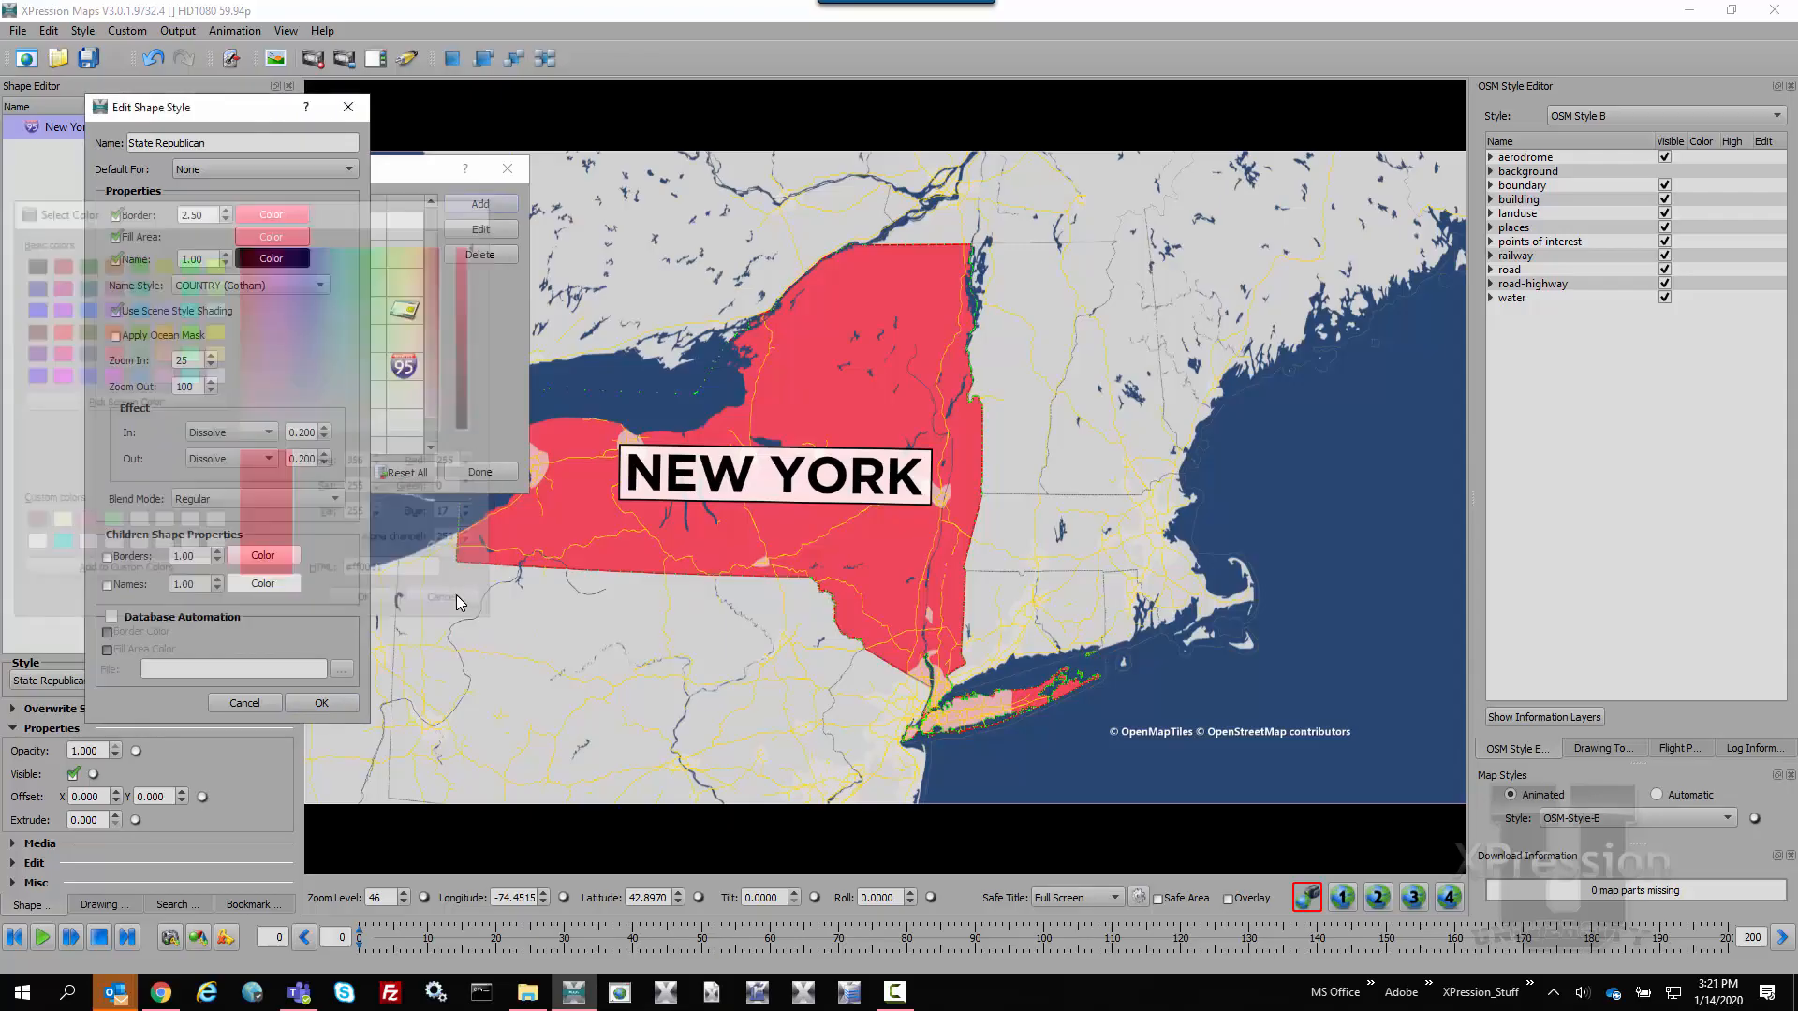
click(313, 498)
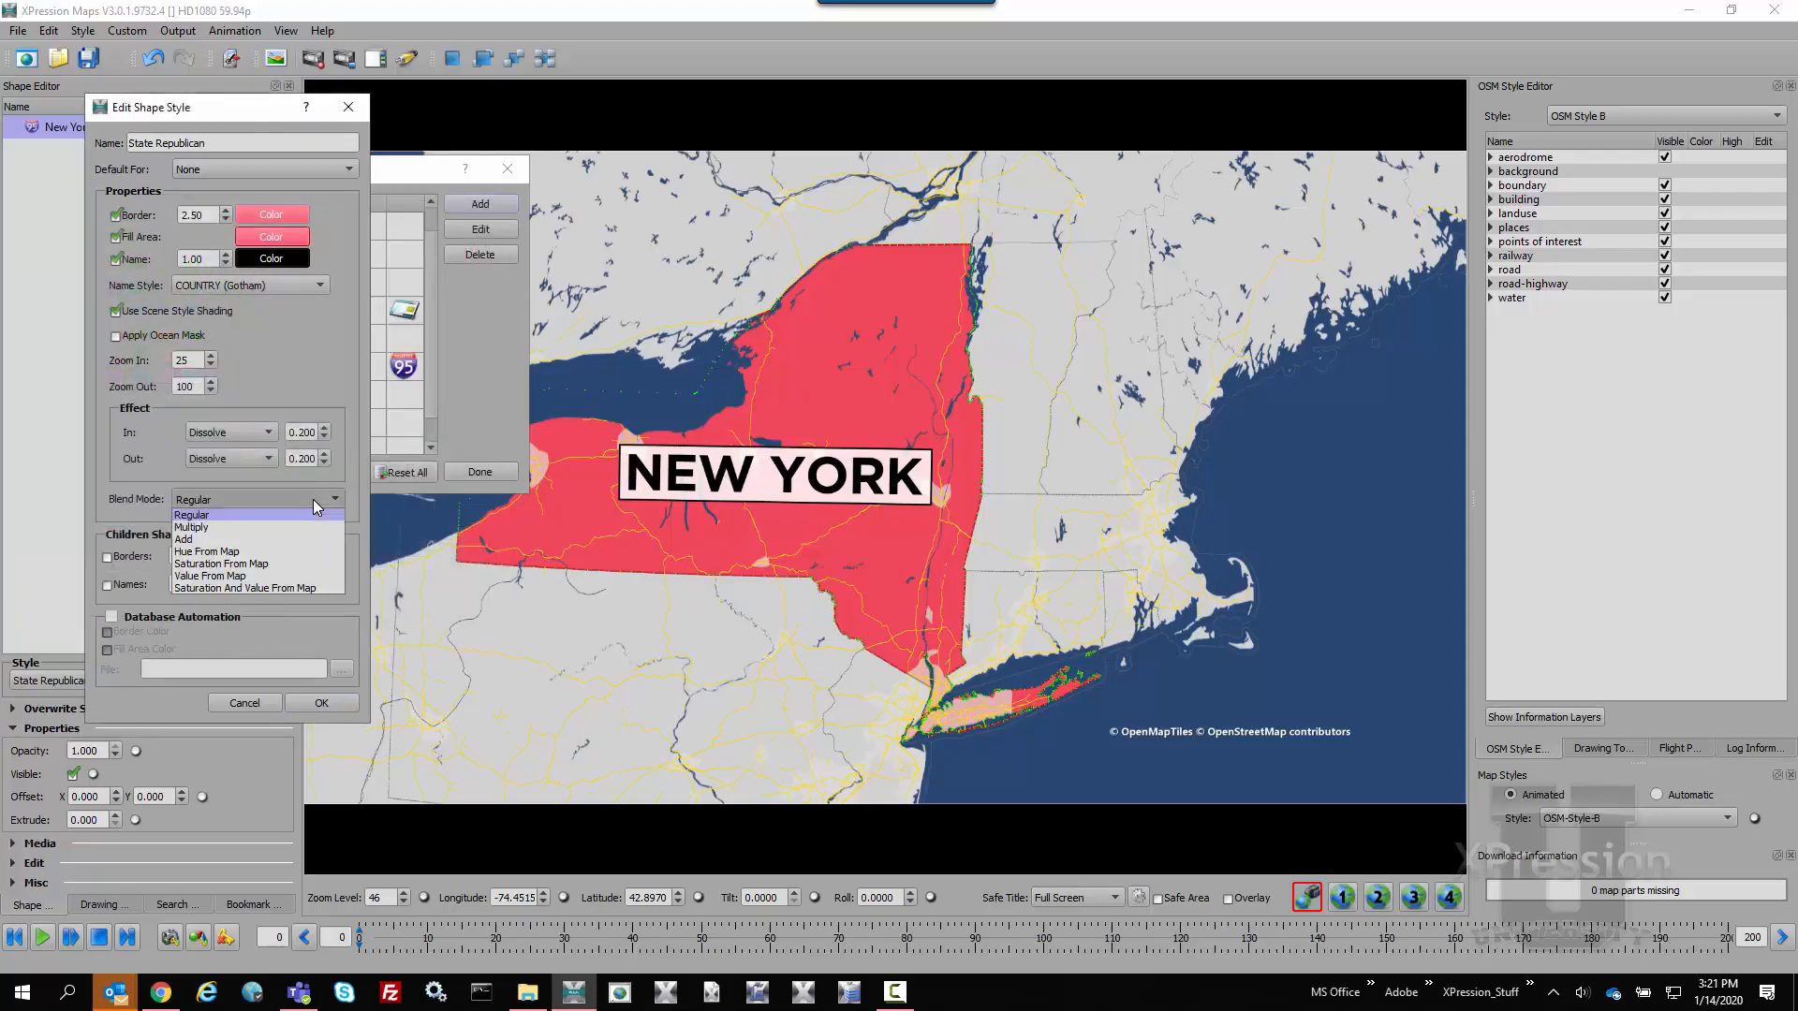
click(216, 528)
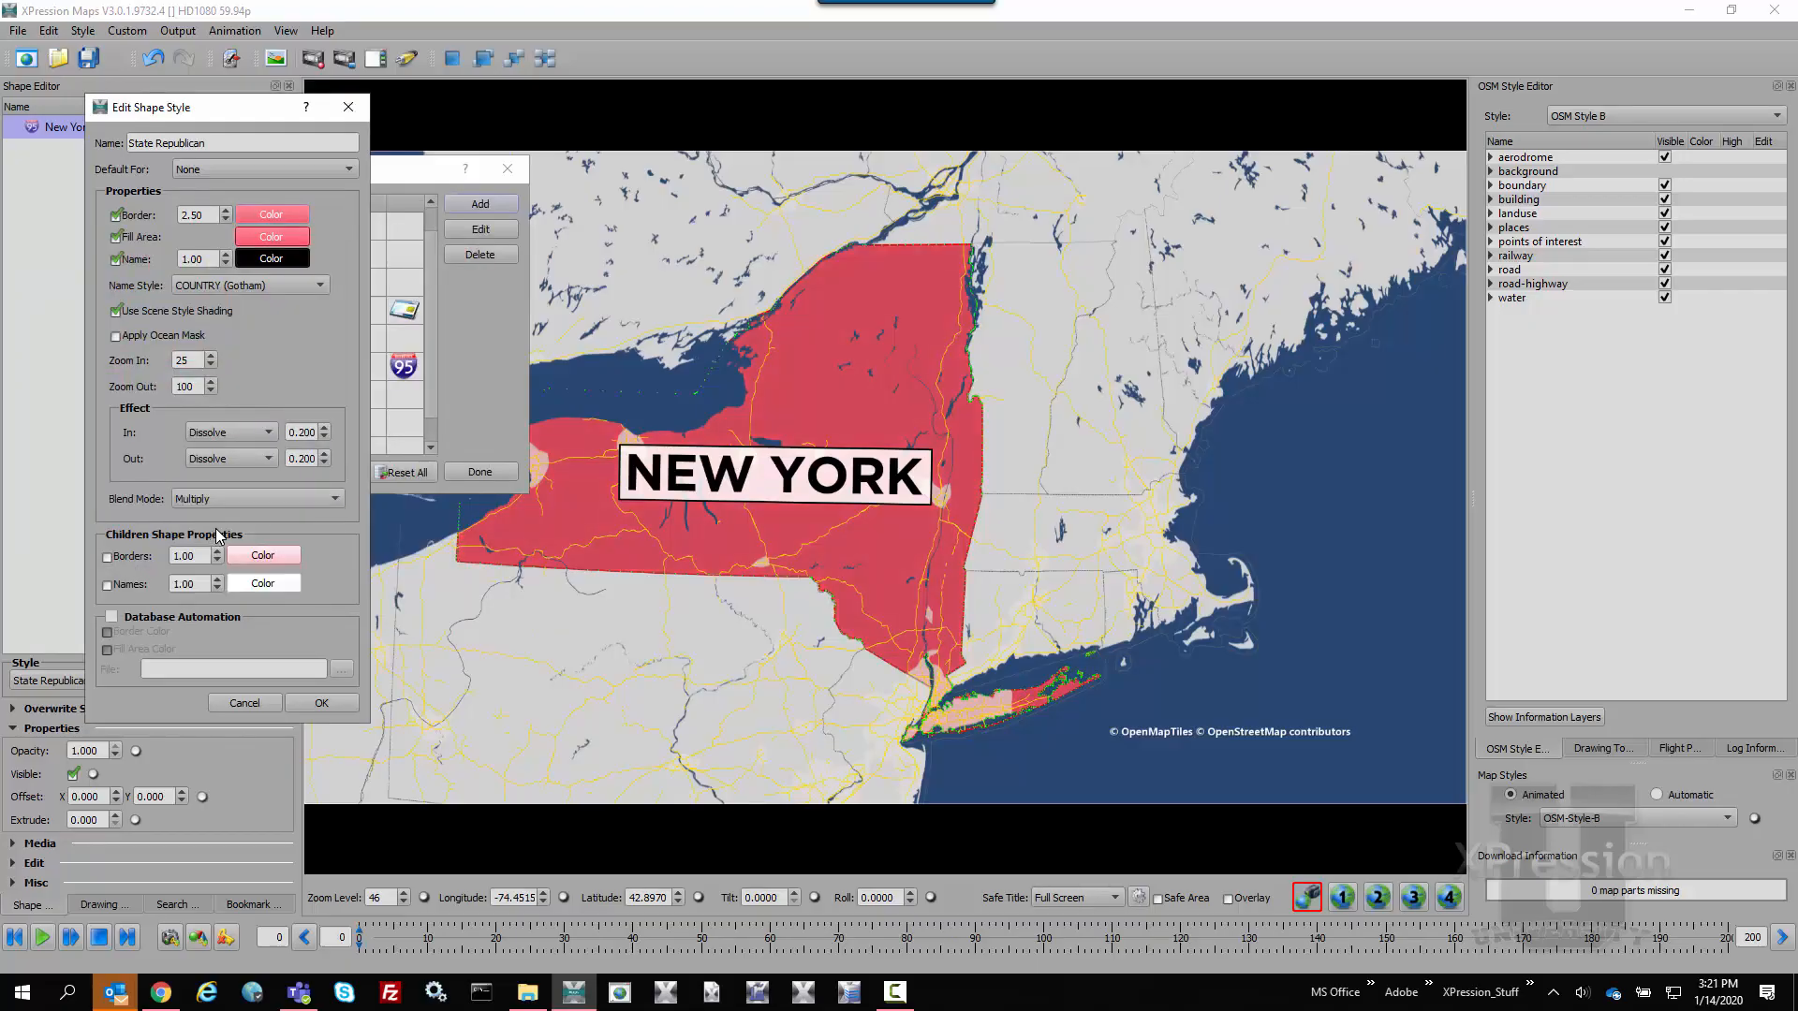
click(140, 560)
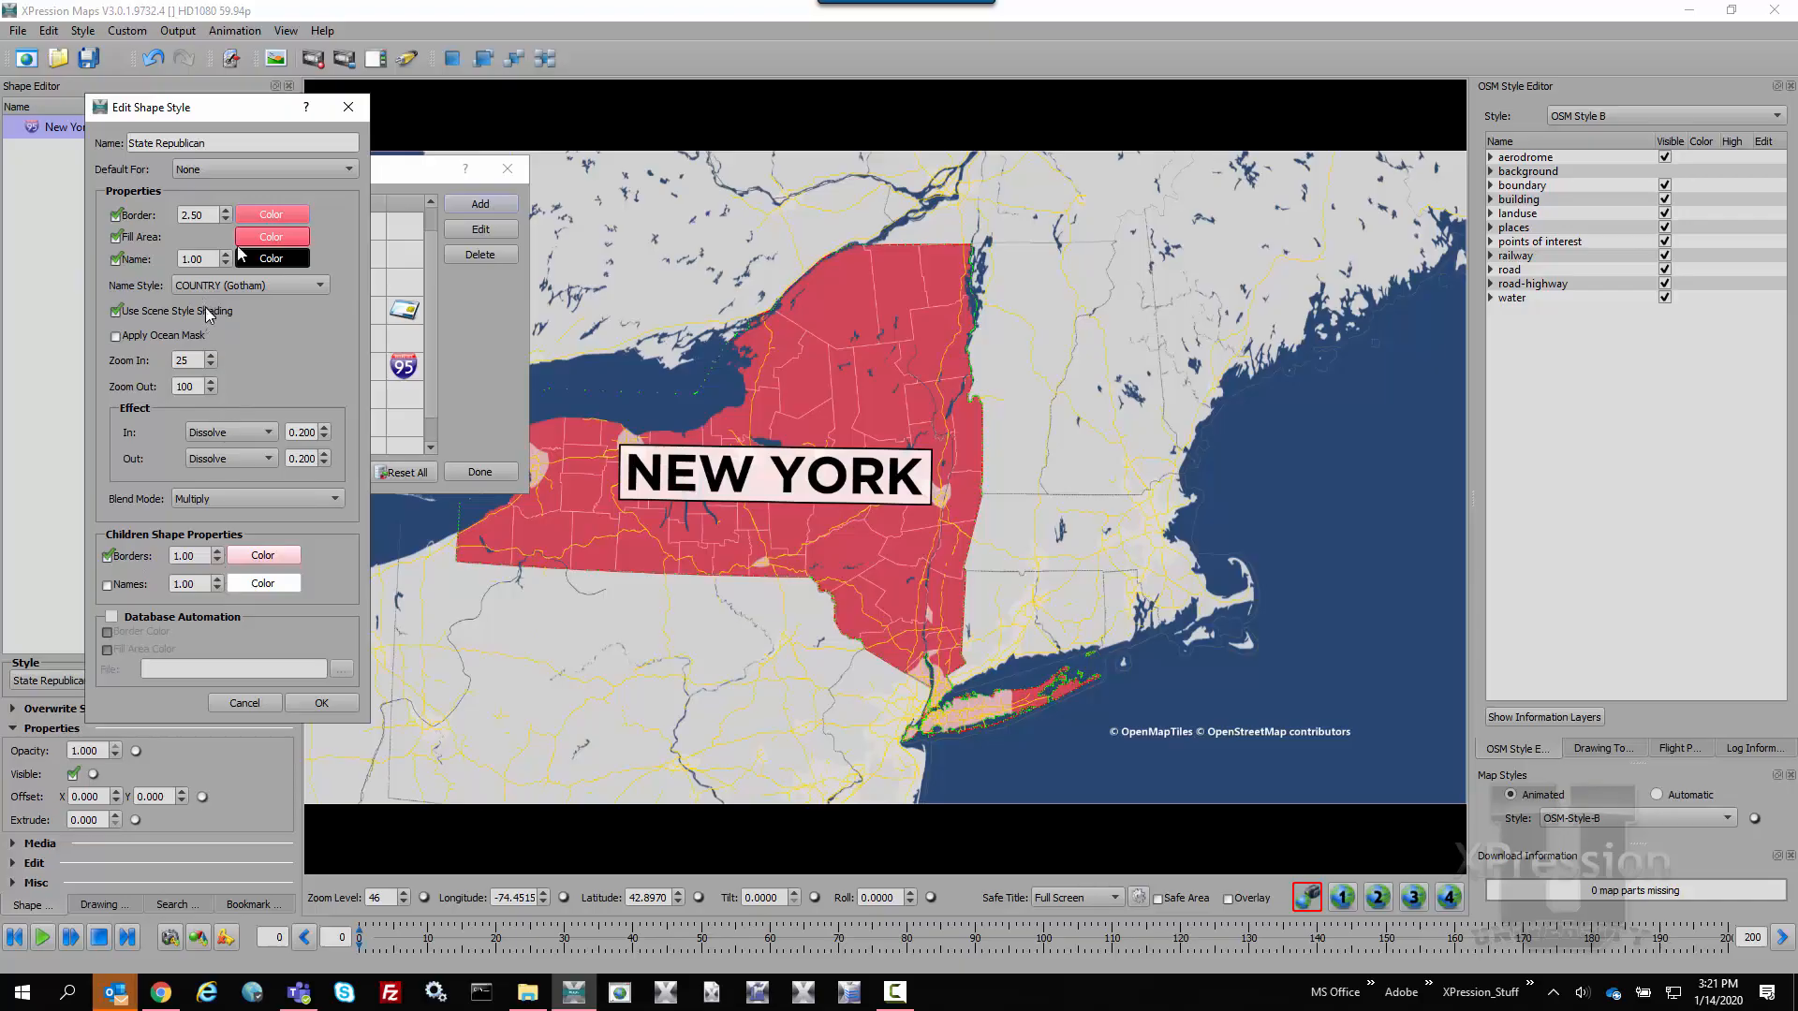
Make State Republican the default style for State shapes, replacing the existing default, and accept the style edits
click(277, 170)
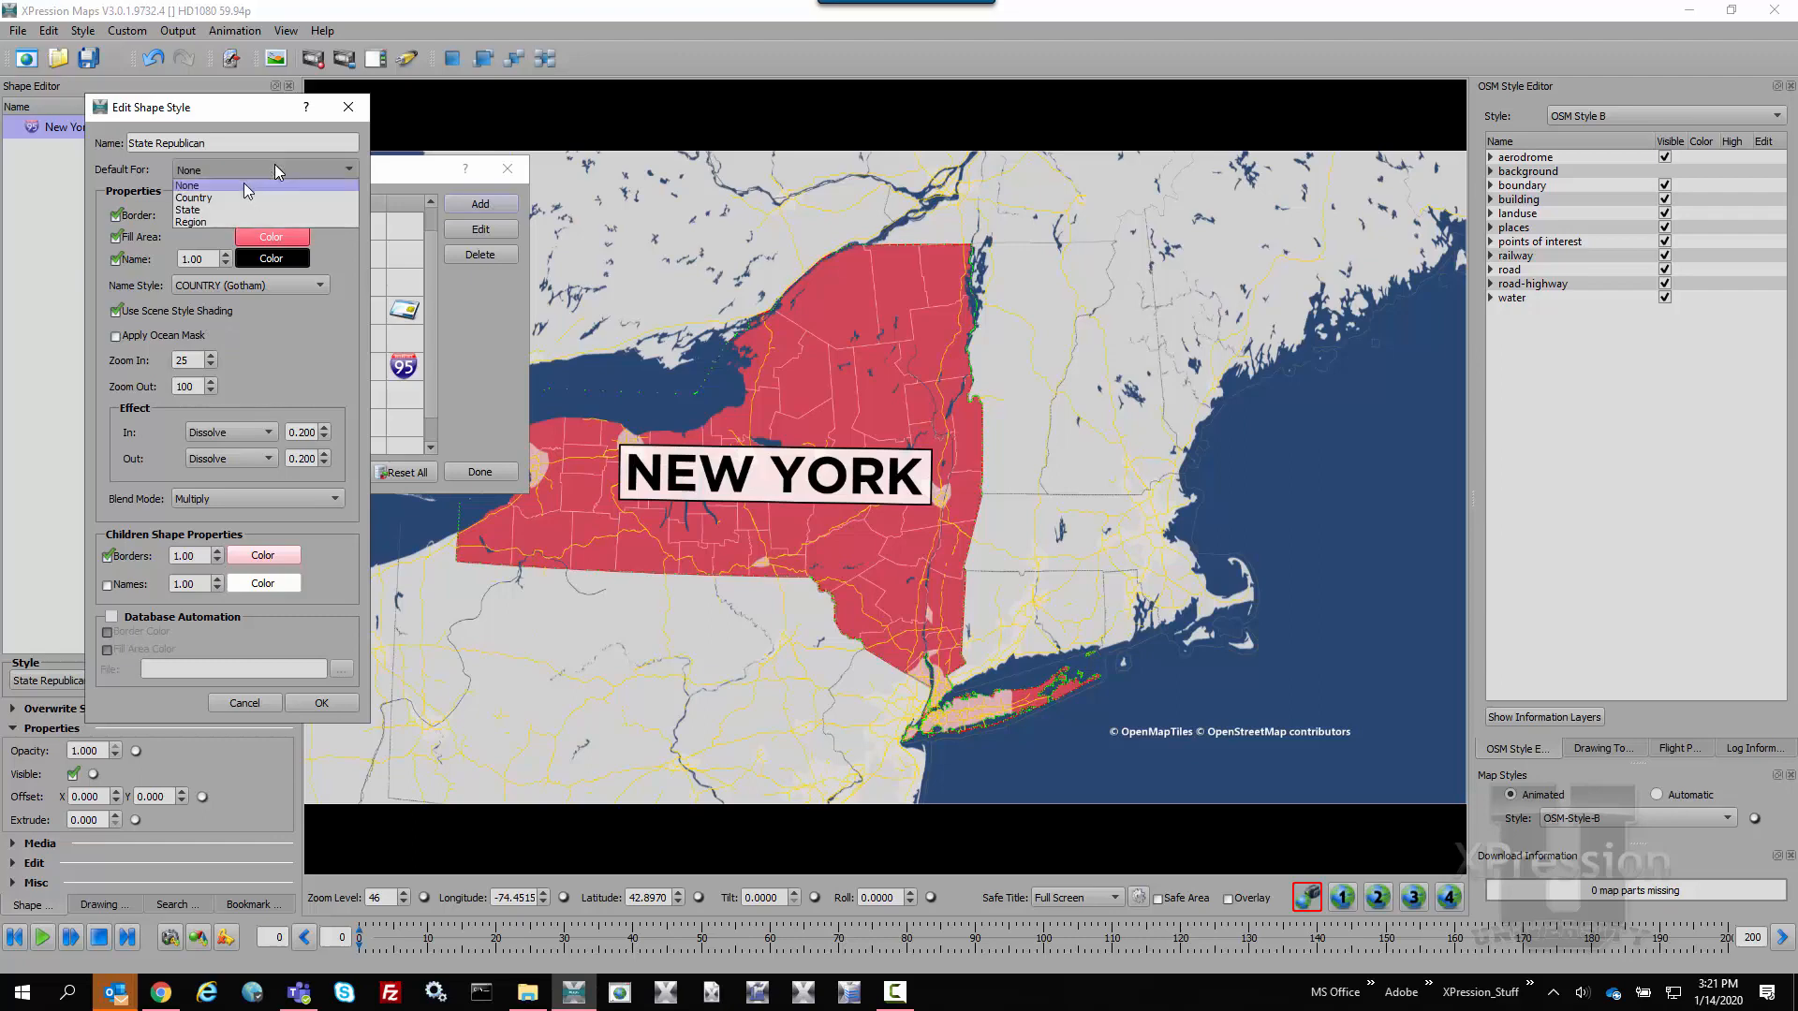
click(195, 218)
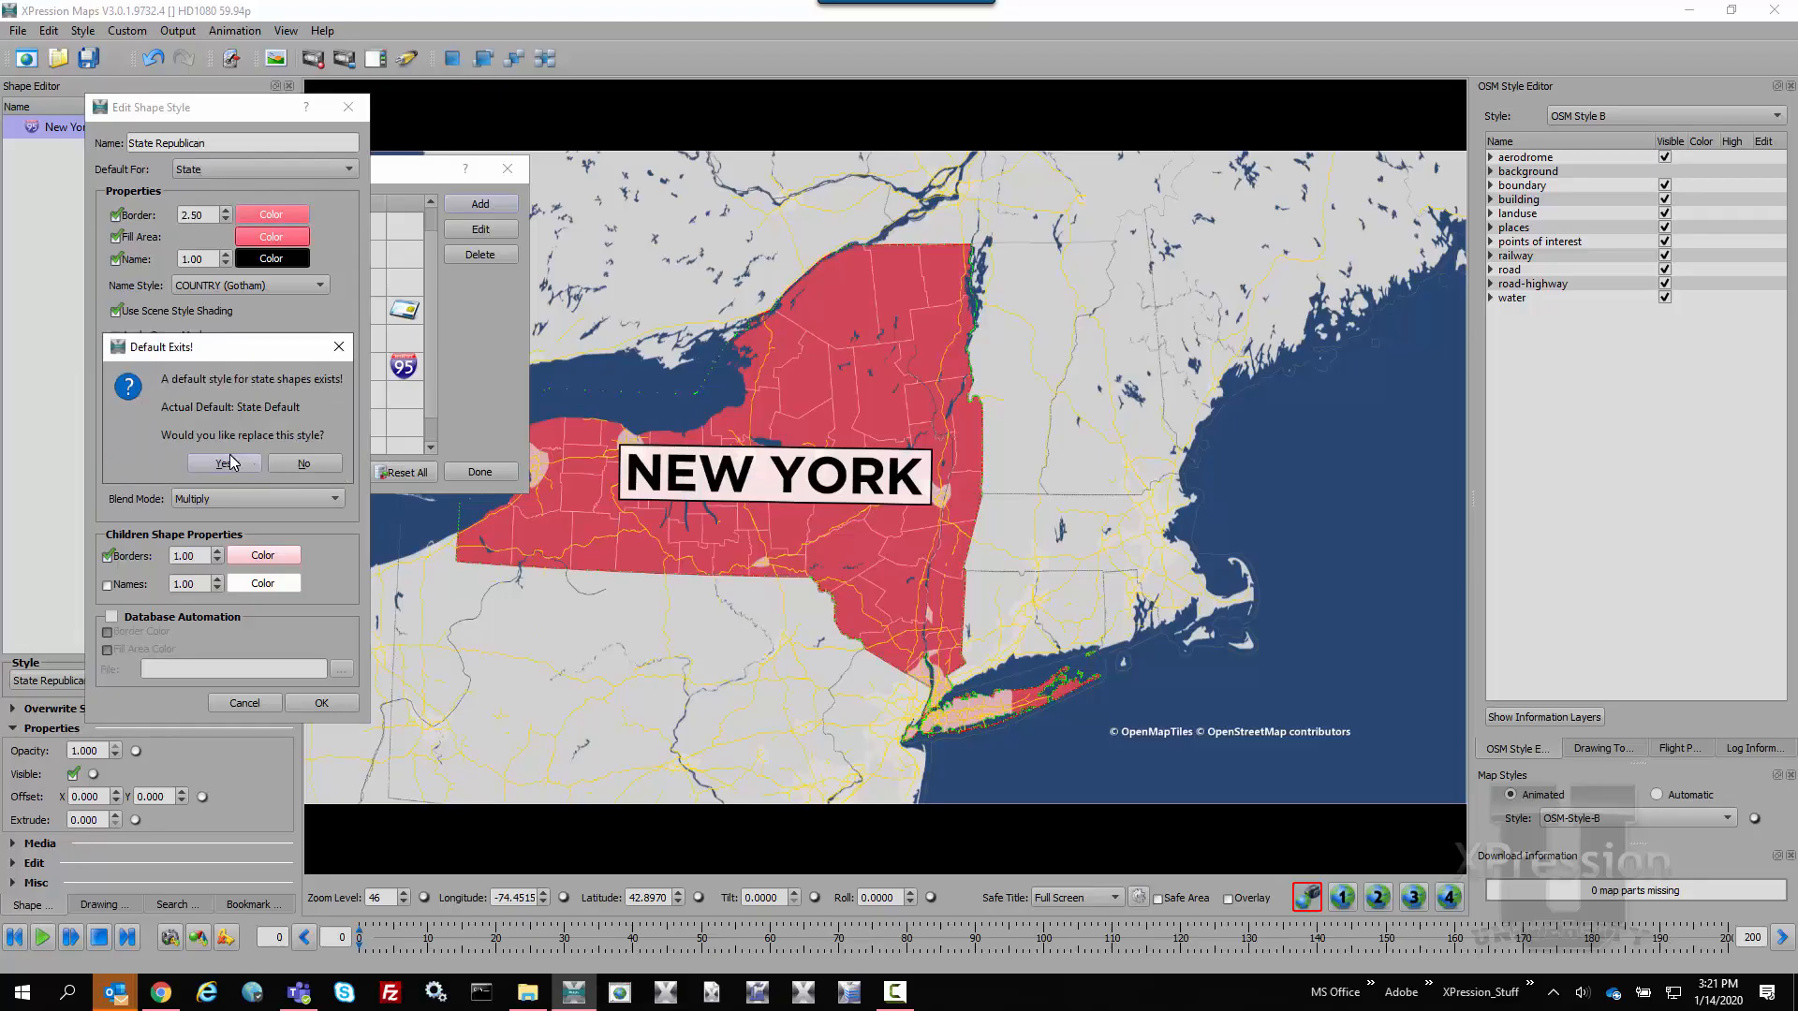
click(229, 455)
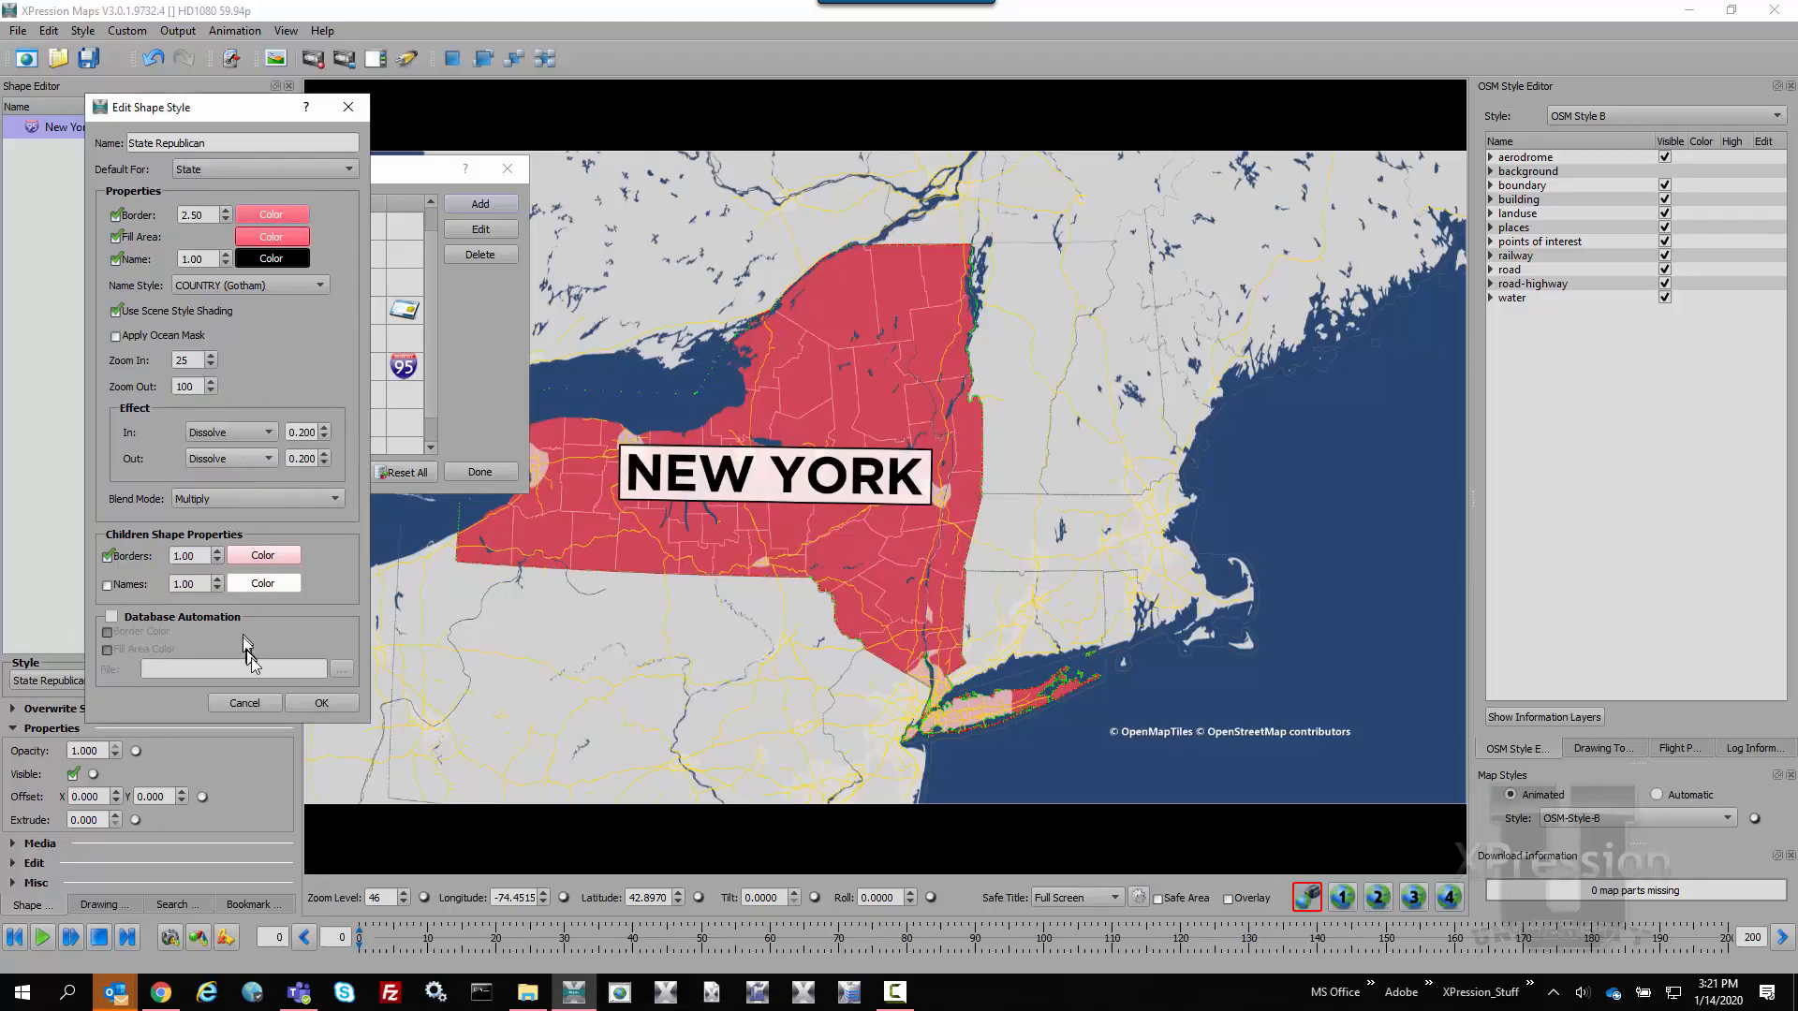
click(323, 703)
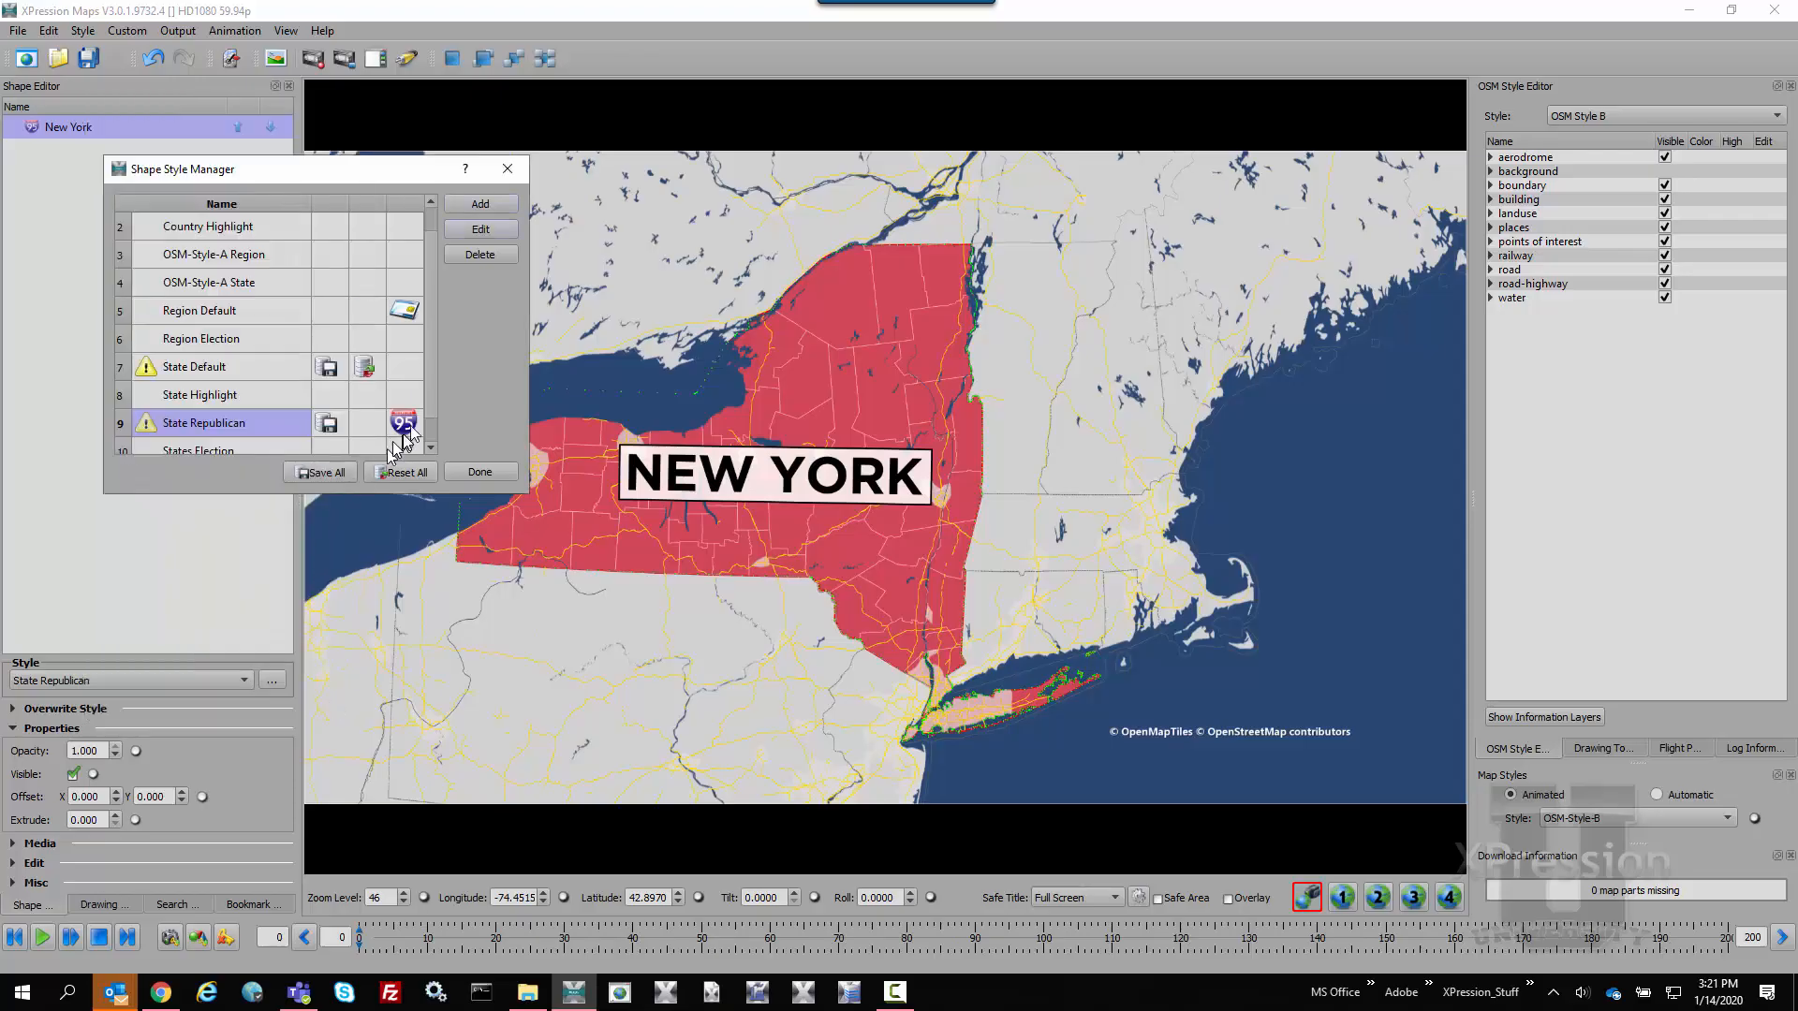
Save the State Republican style into the shape database
mouse_move(412, 425)
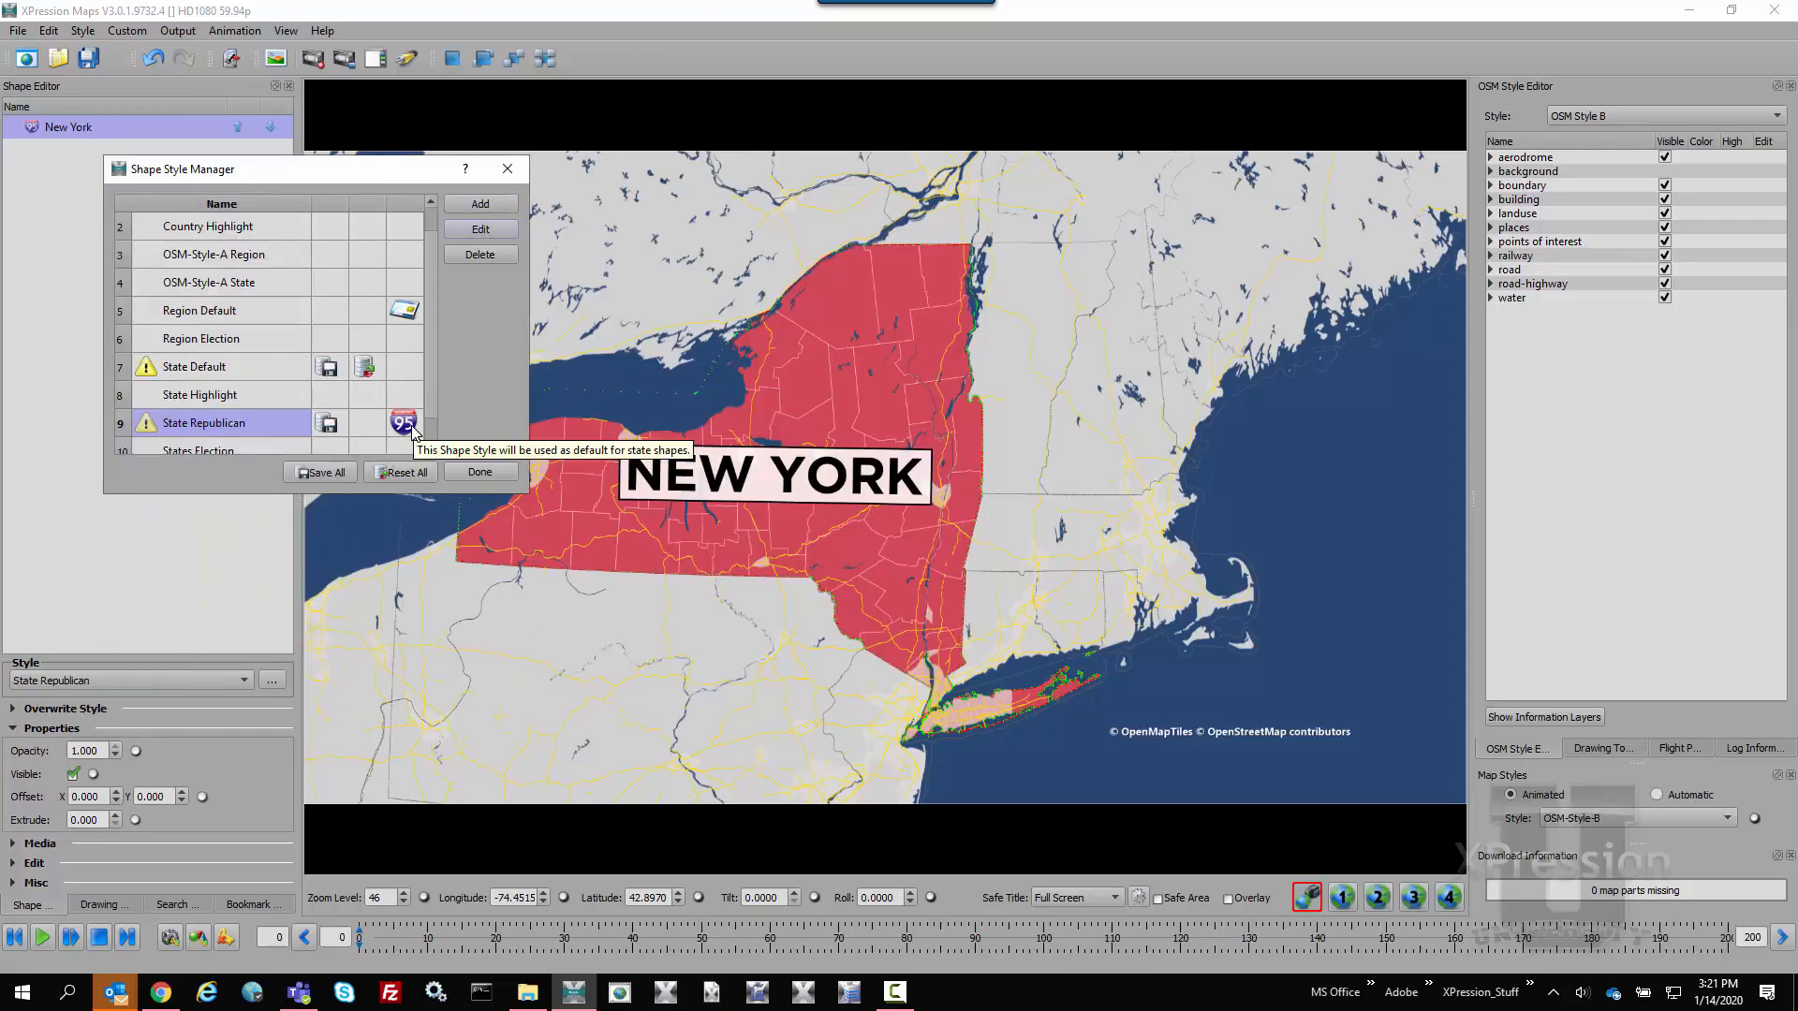
click(333, 425)
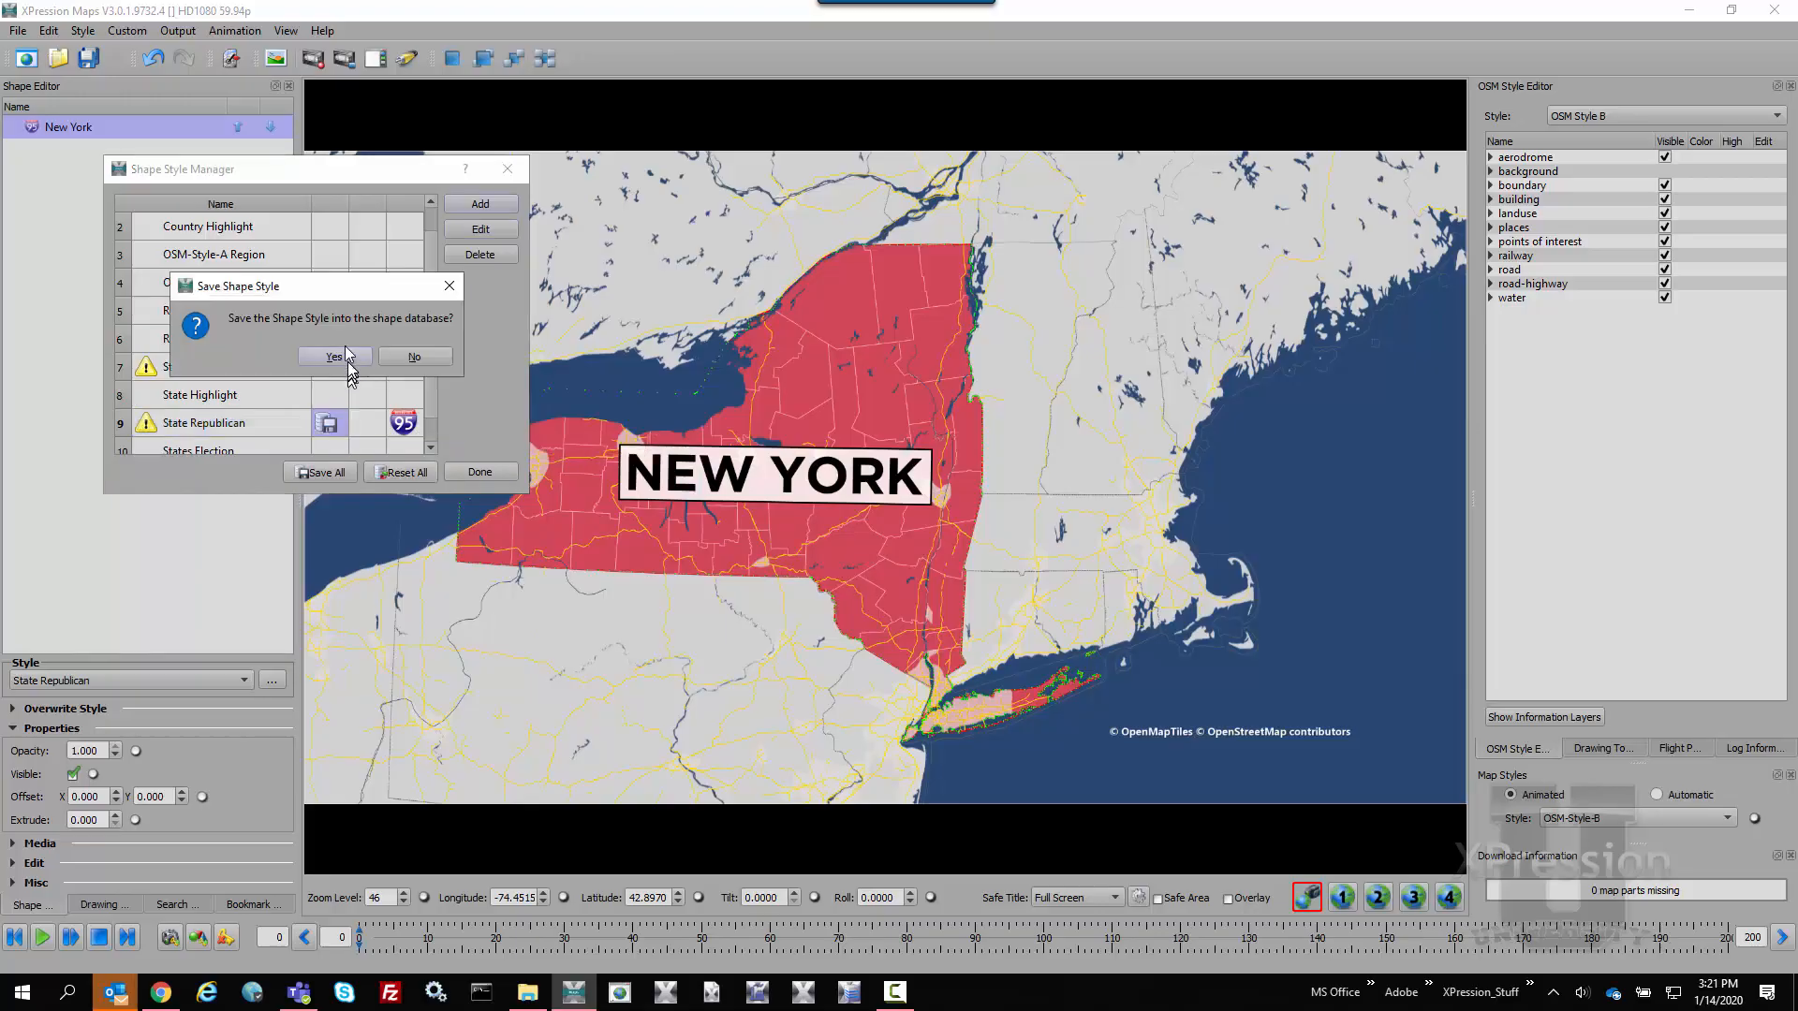
click(335, 363)
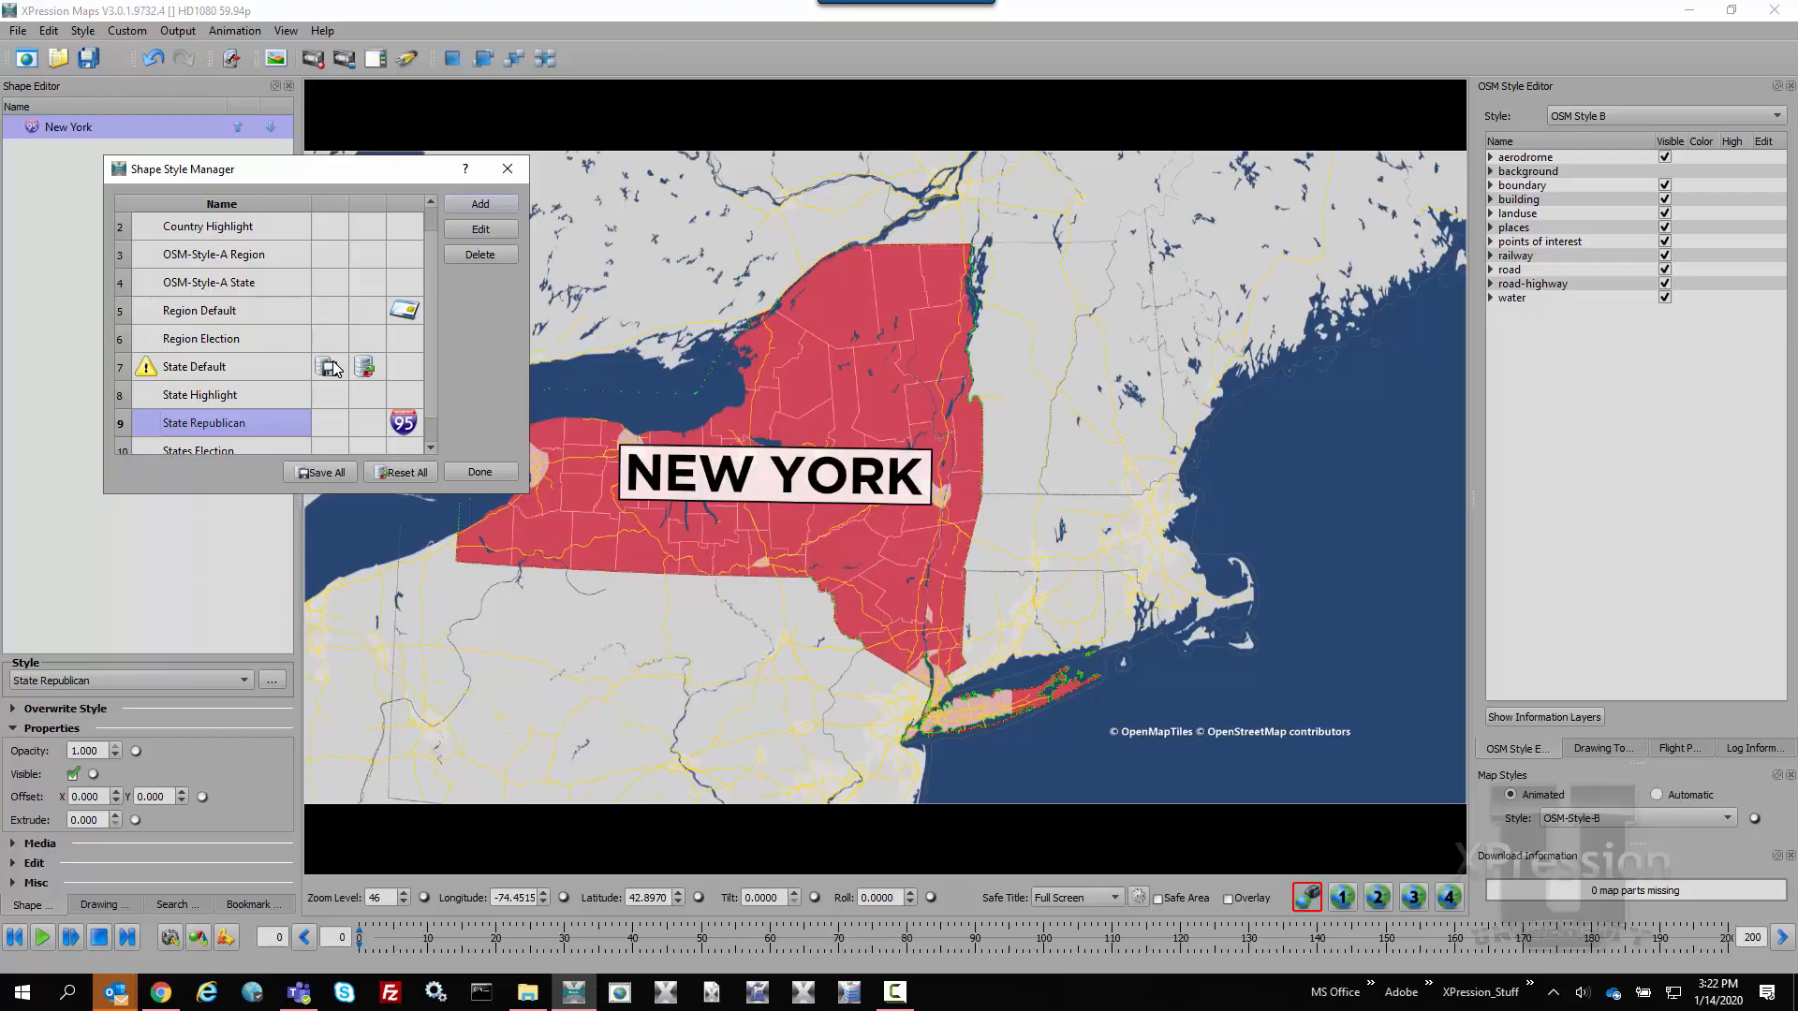
Make State Default the default style for State shapes, replacing State Republican, and save all shape styles
click(291, 371)
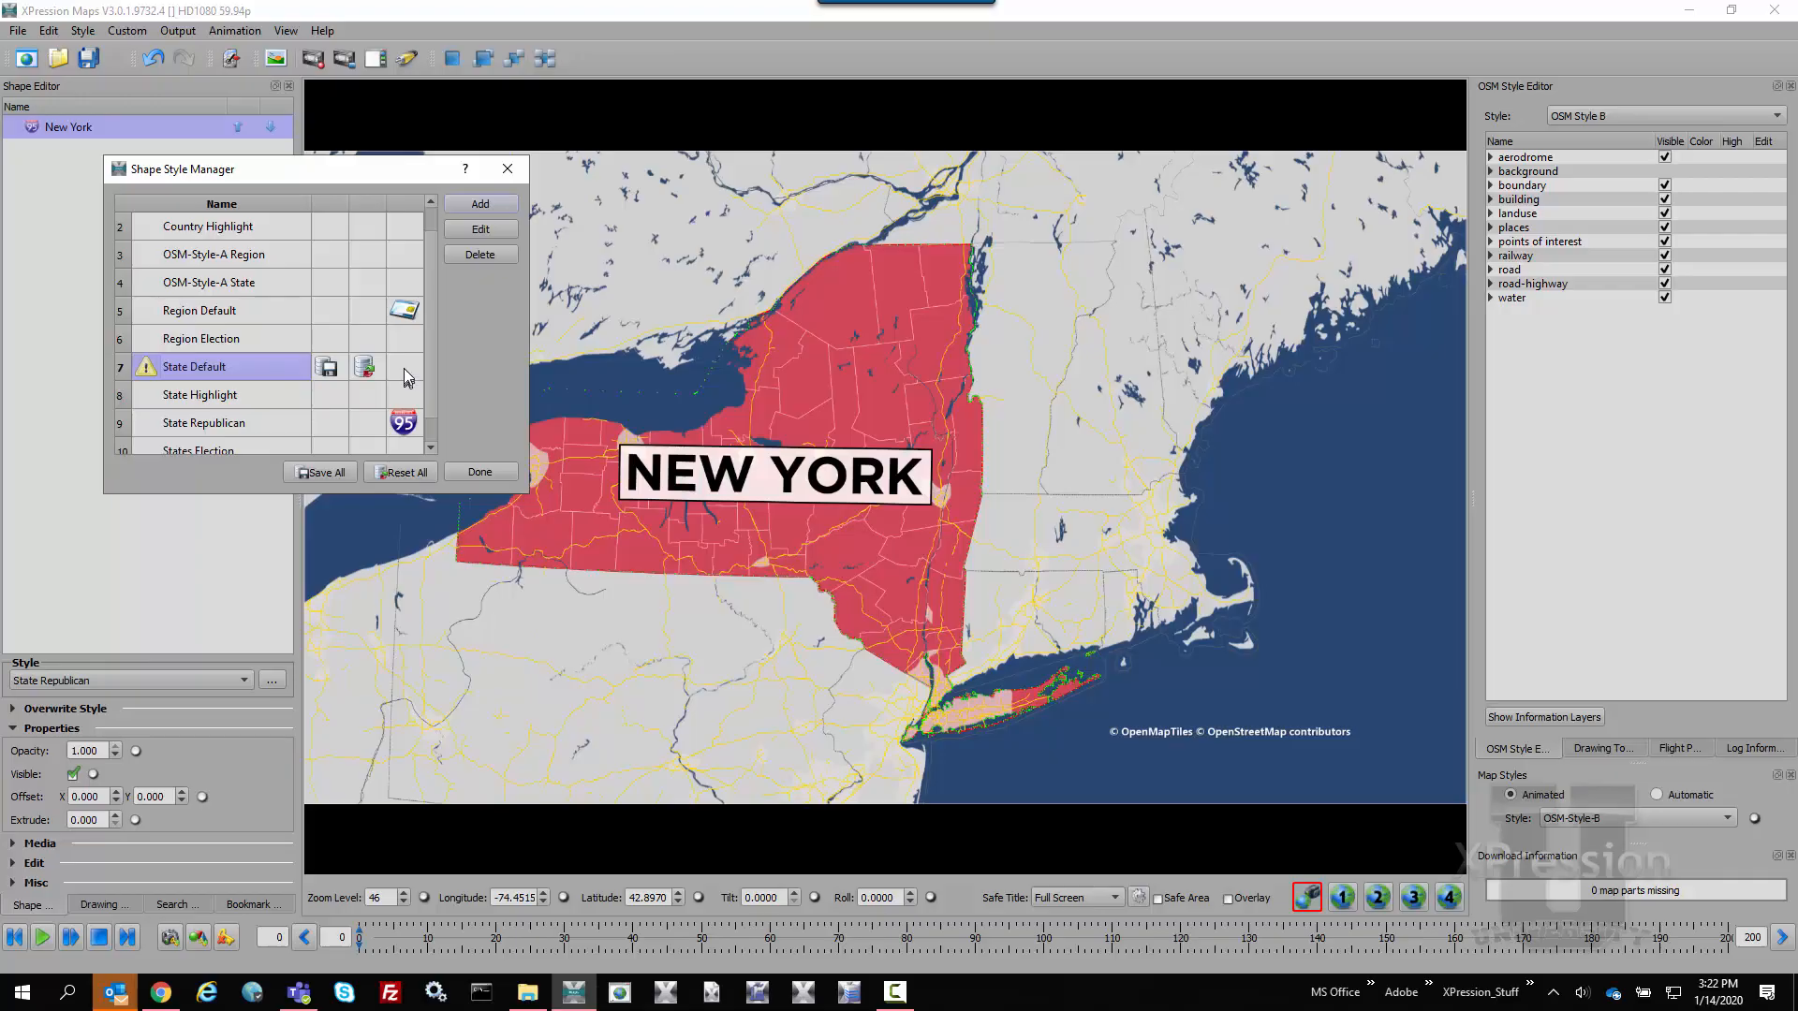
click(473, 230)
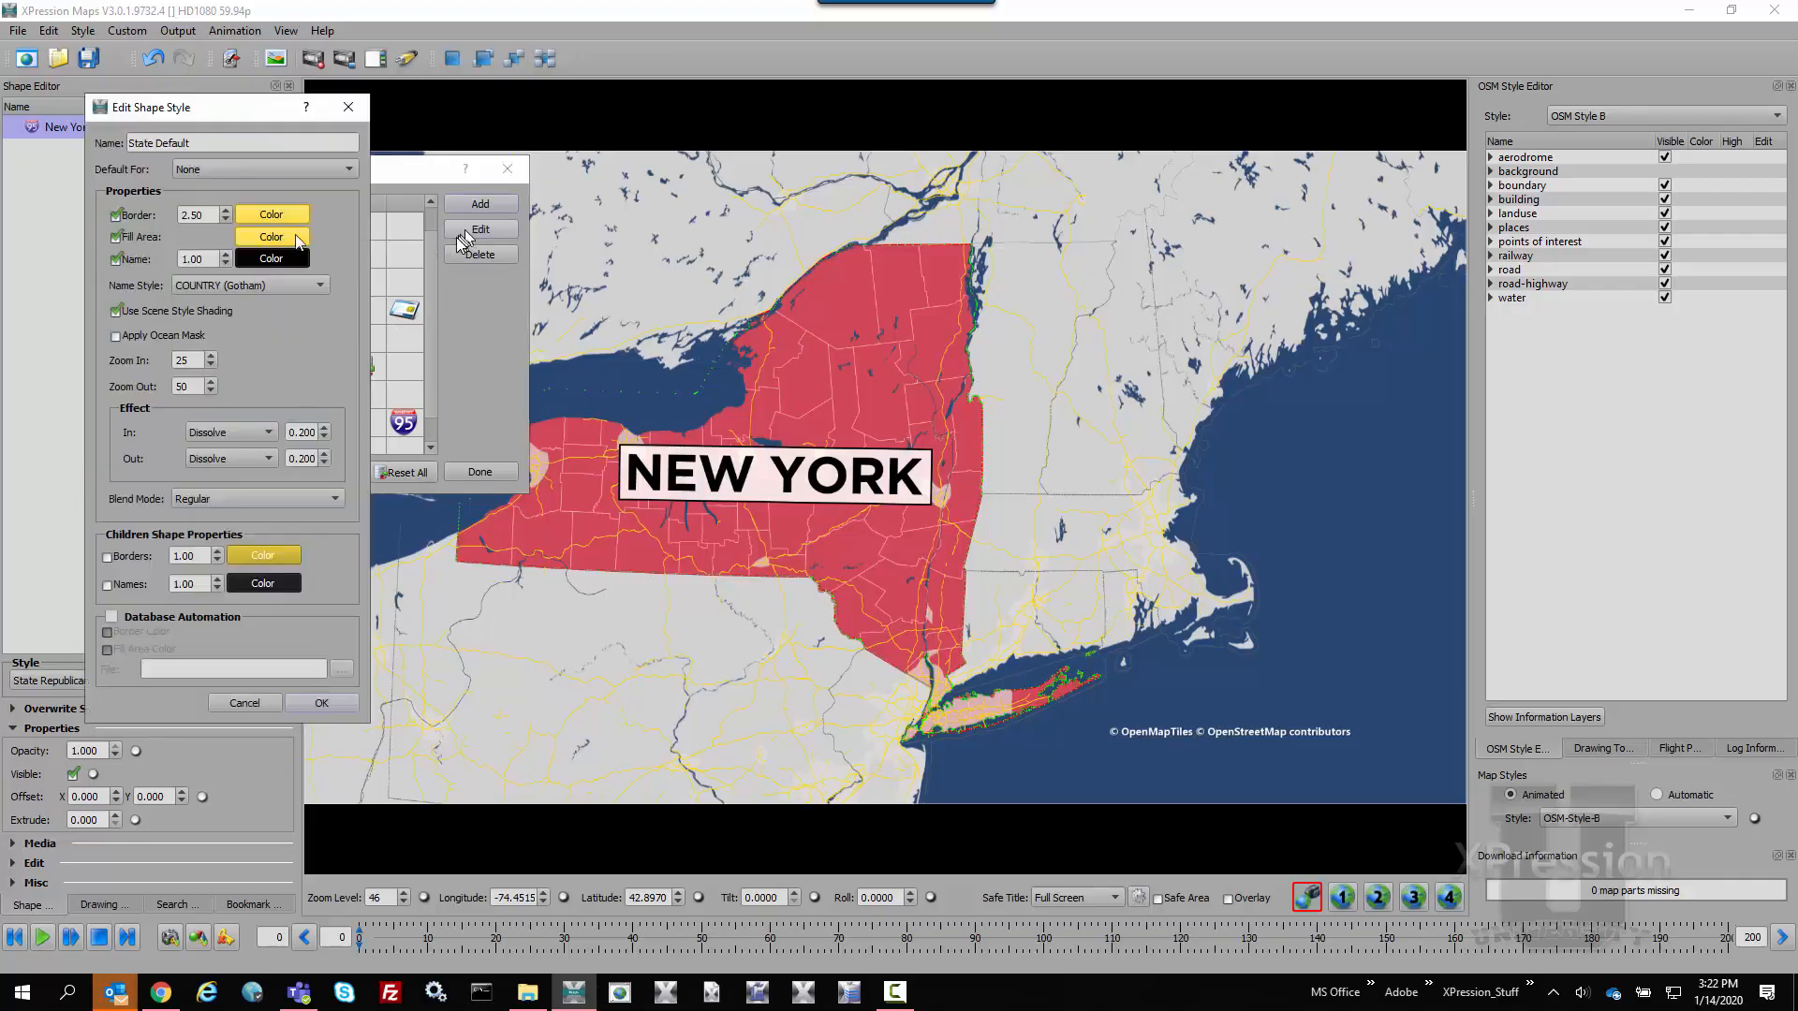
click(257, 170)
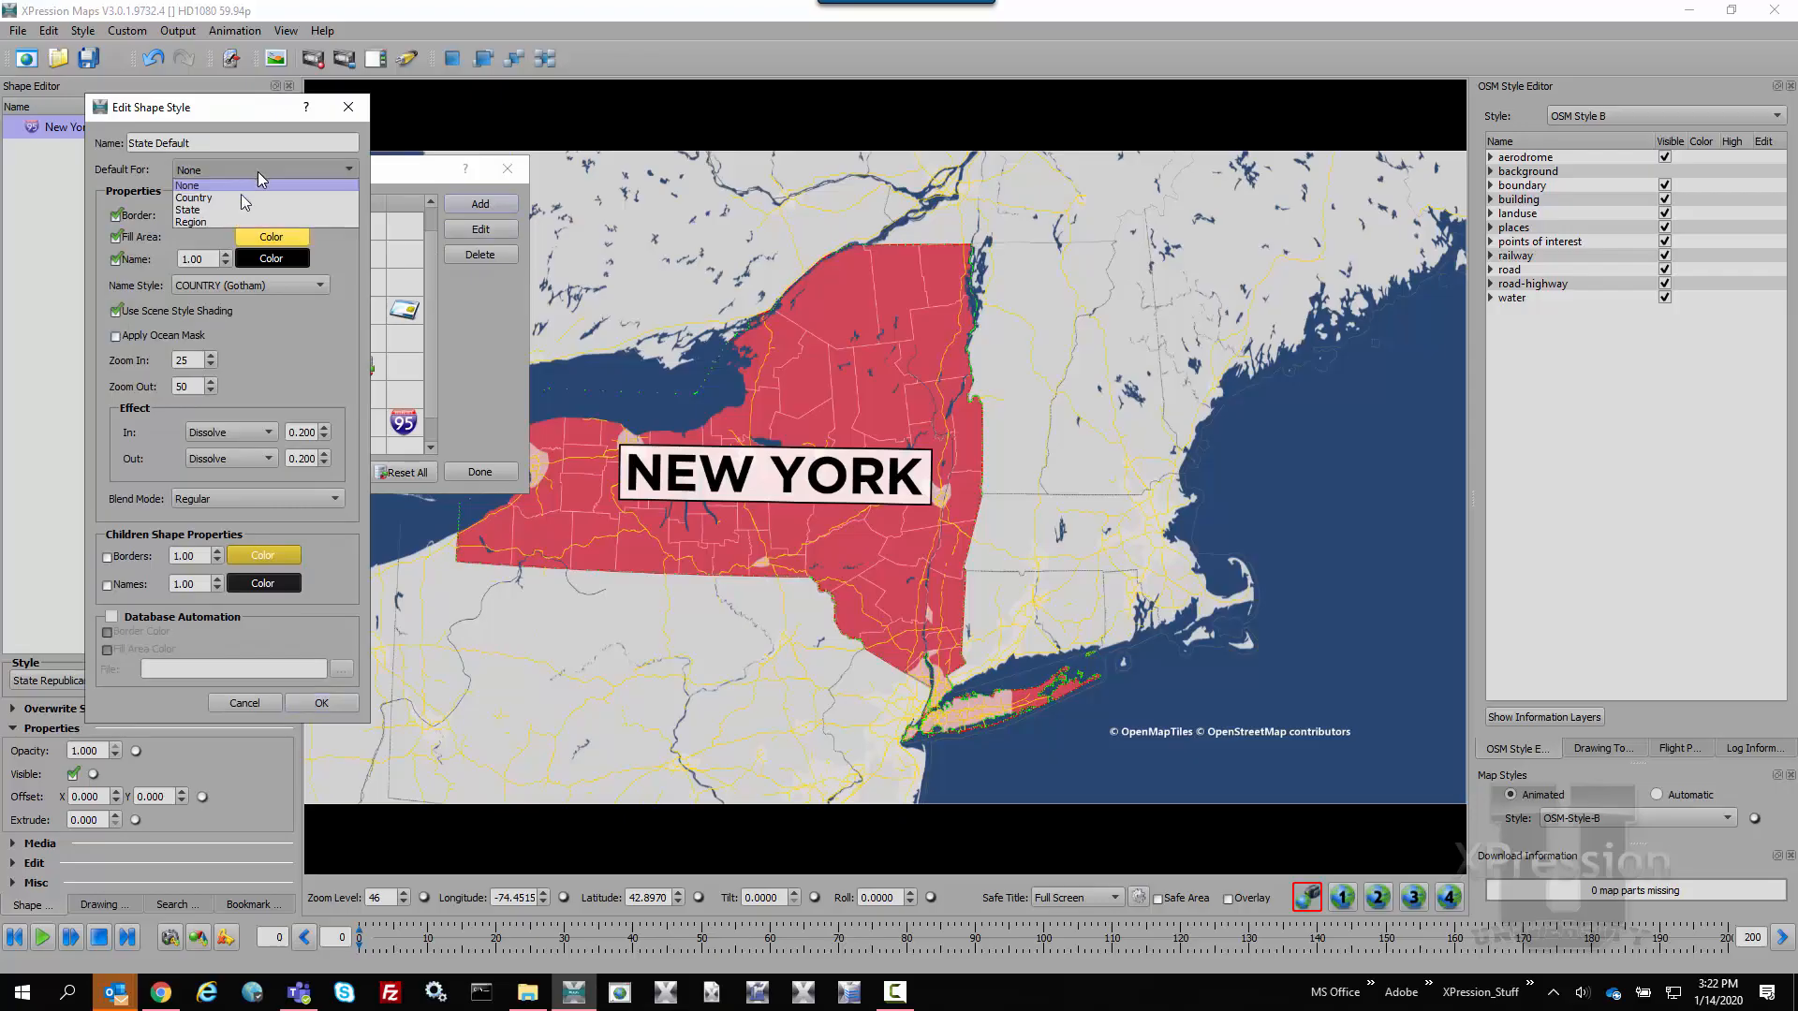
click(213, 211)
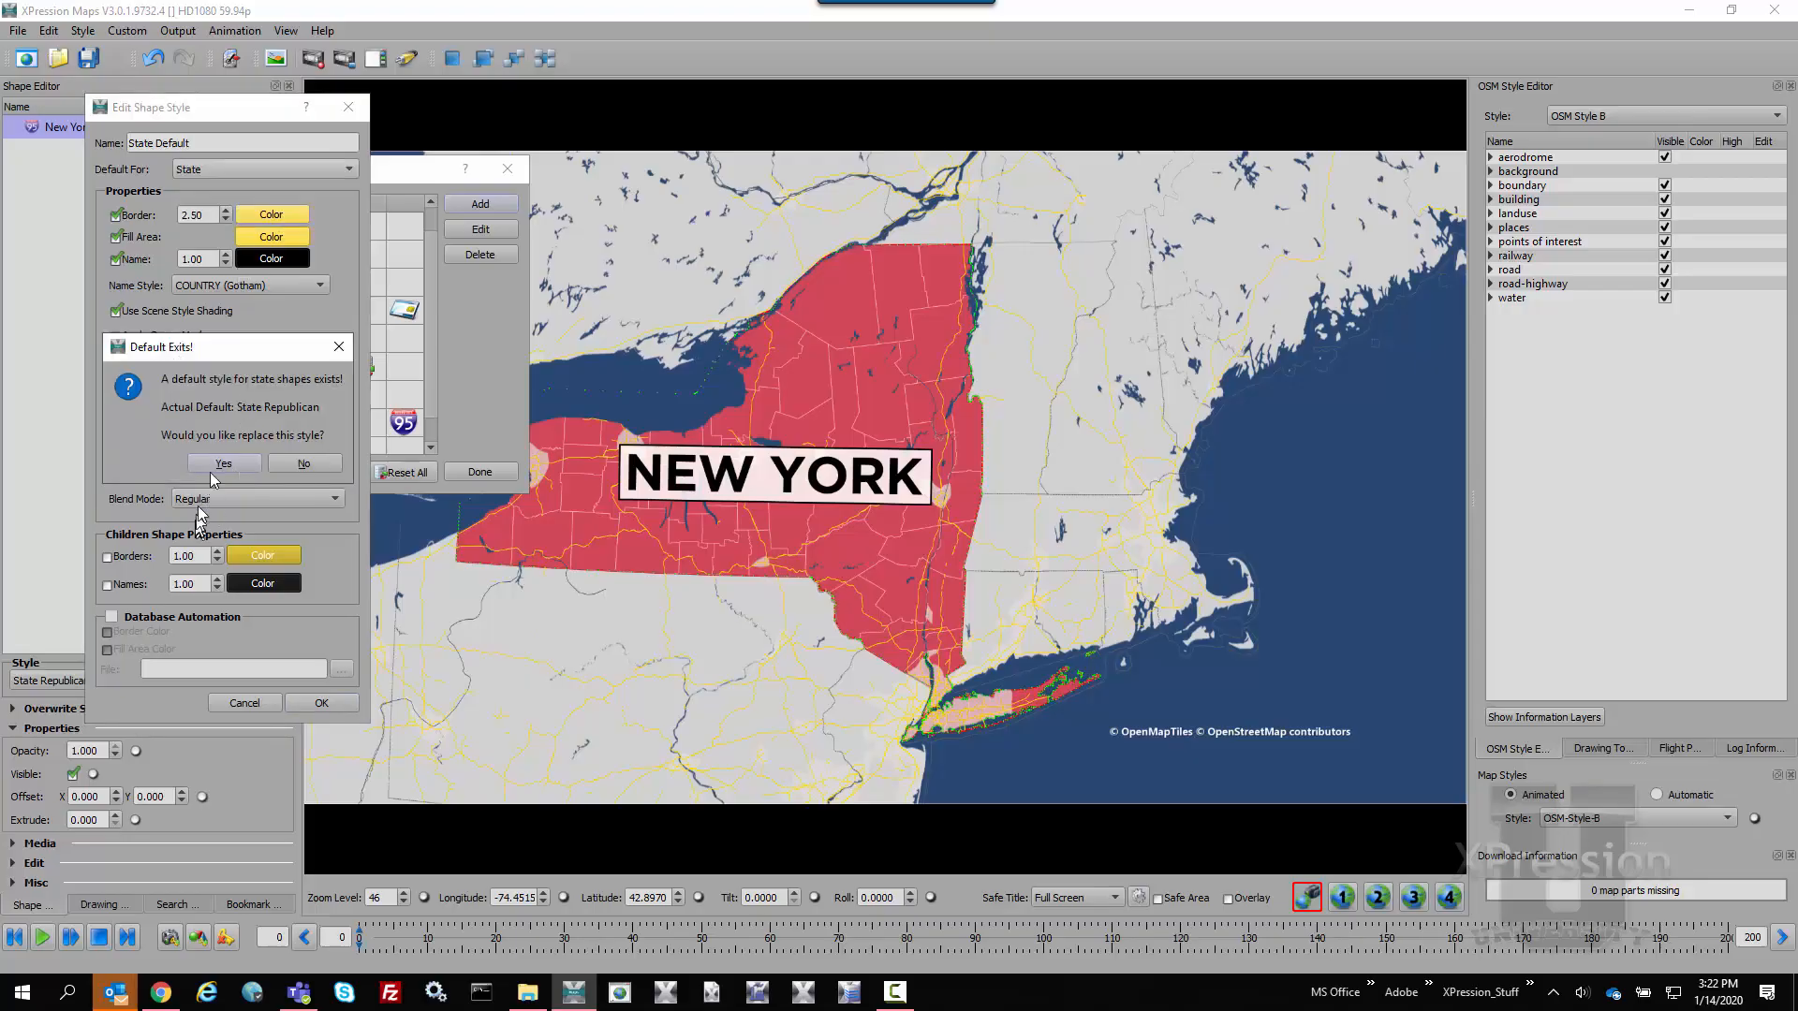
click(218, 459)
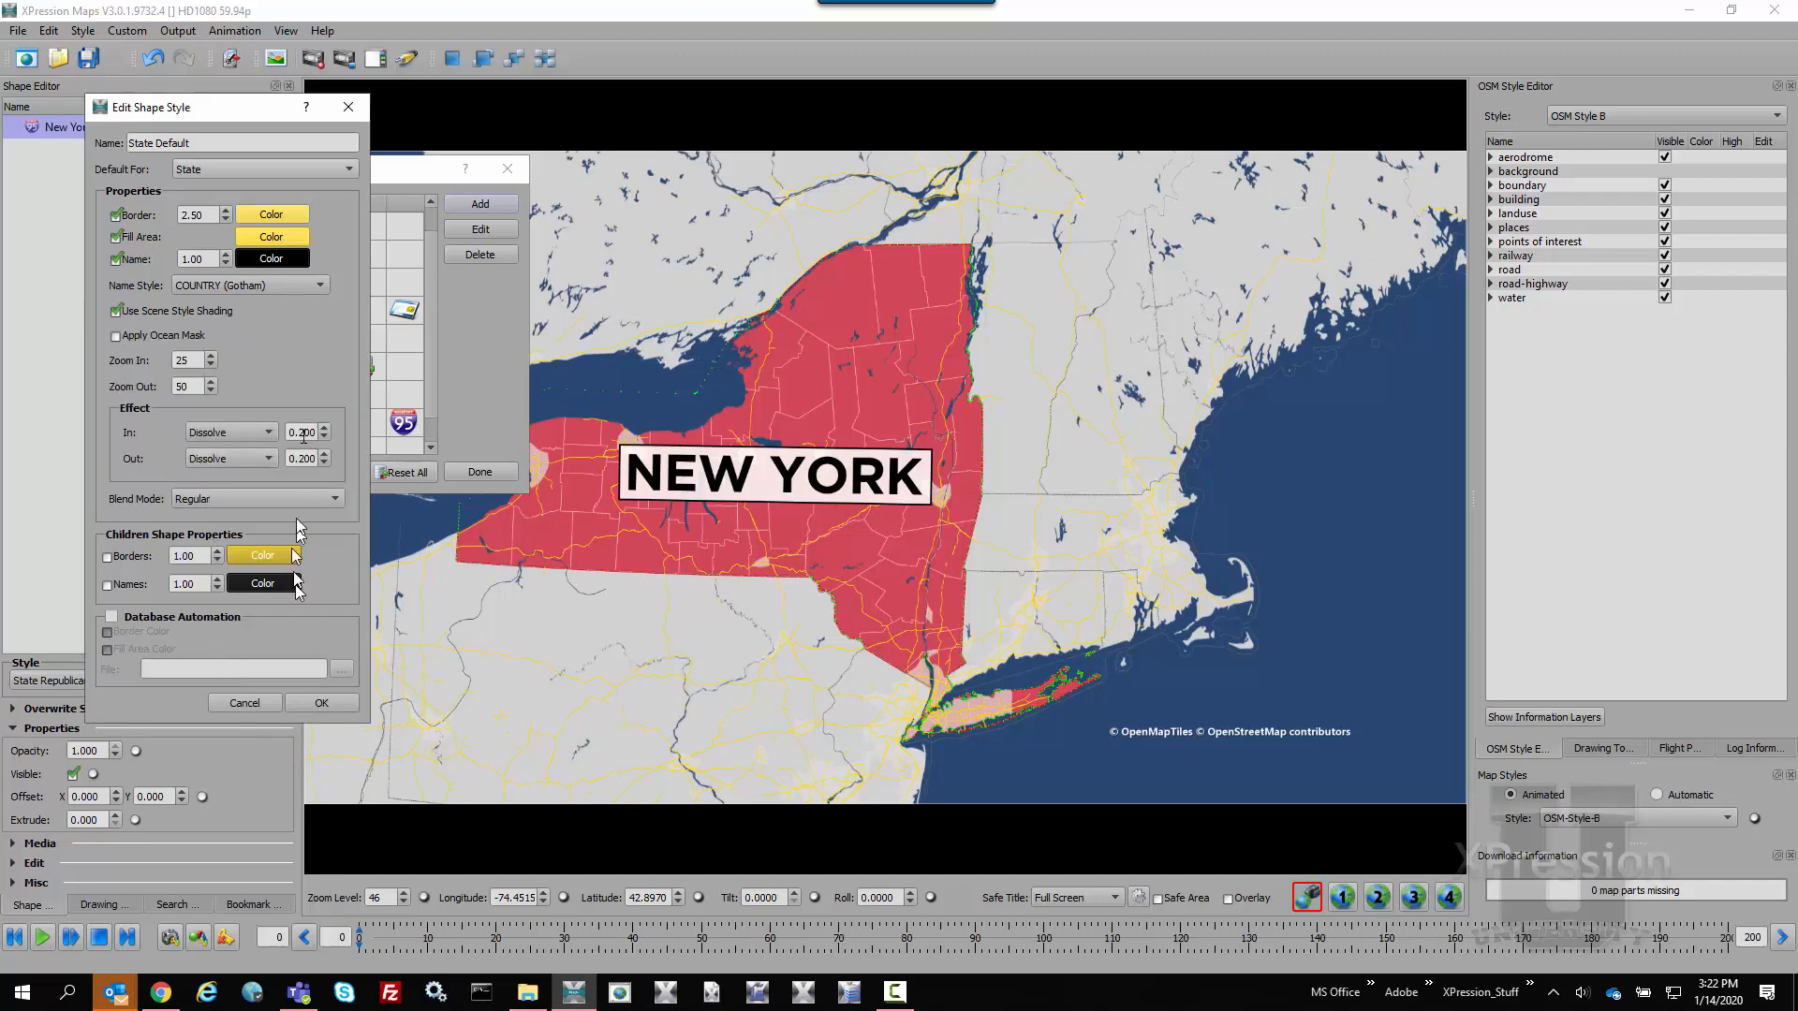
click(260, 439)
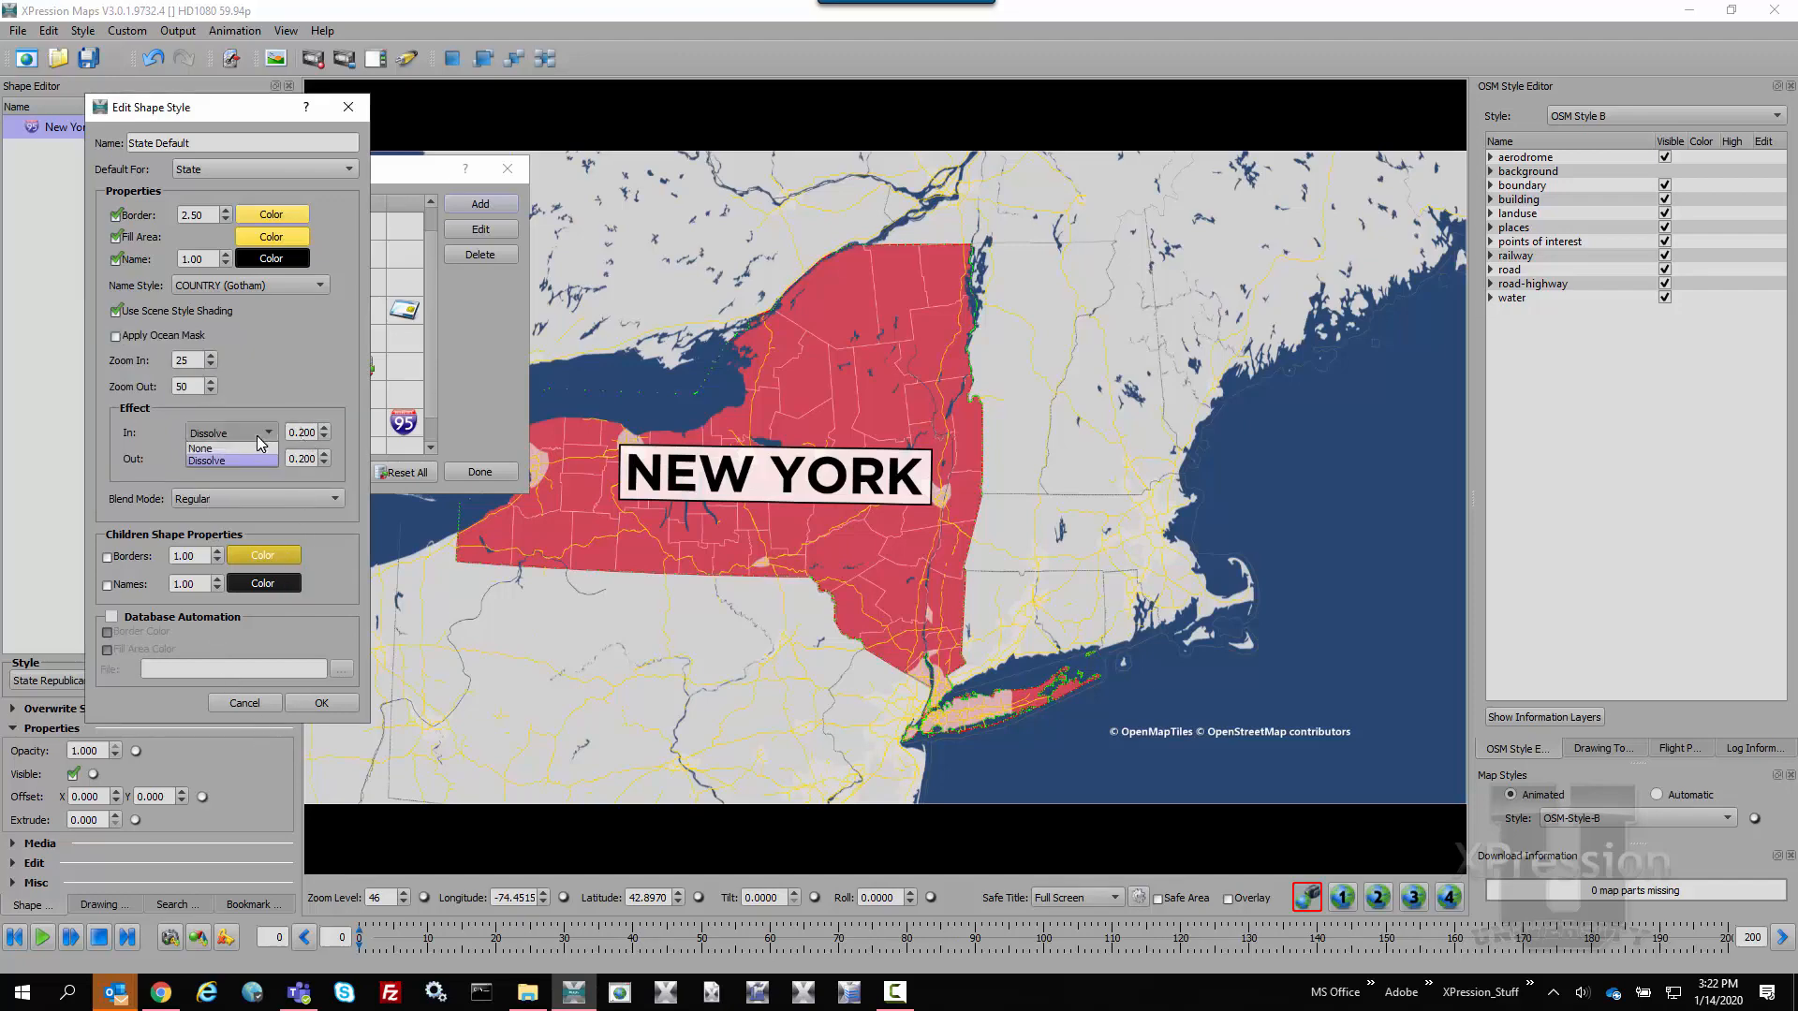
click(269, 417)
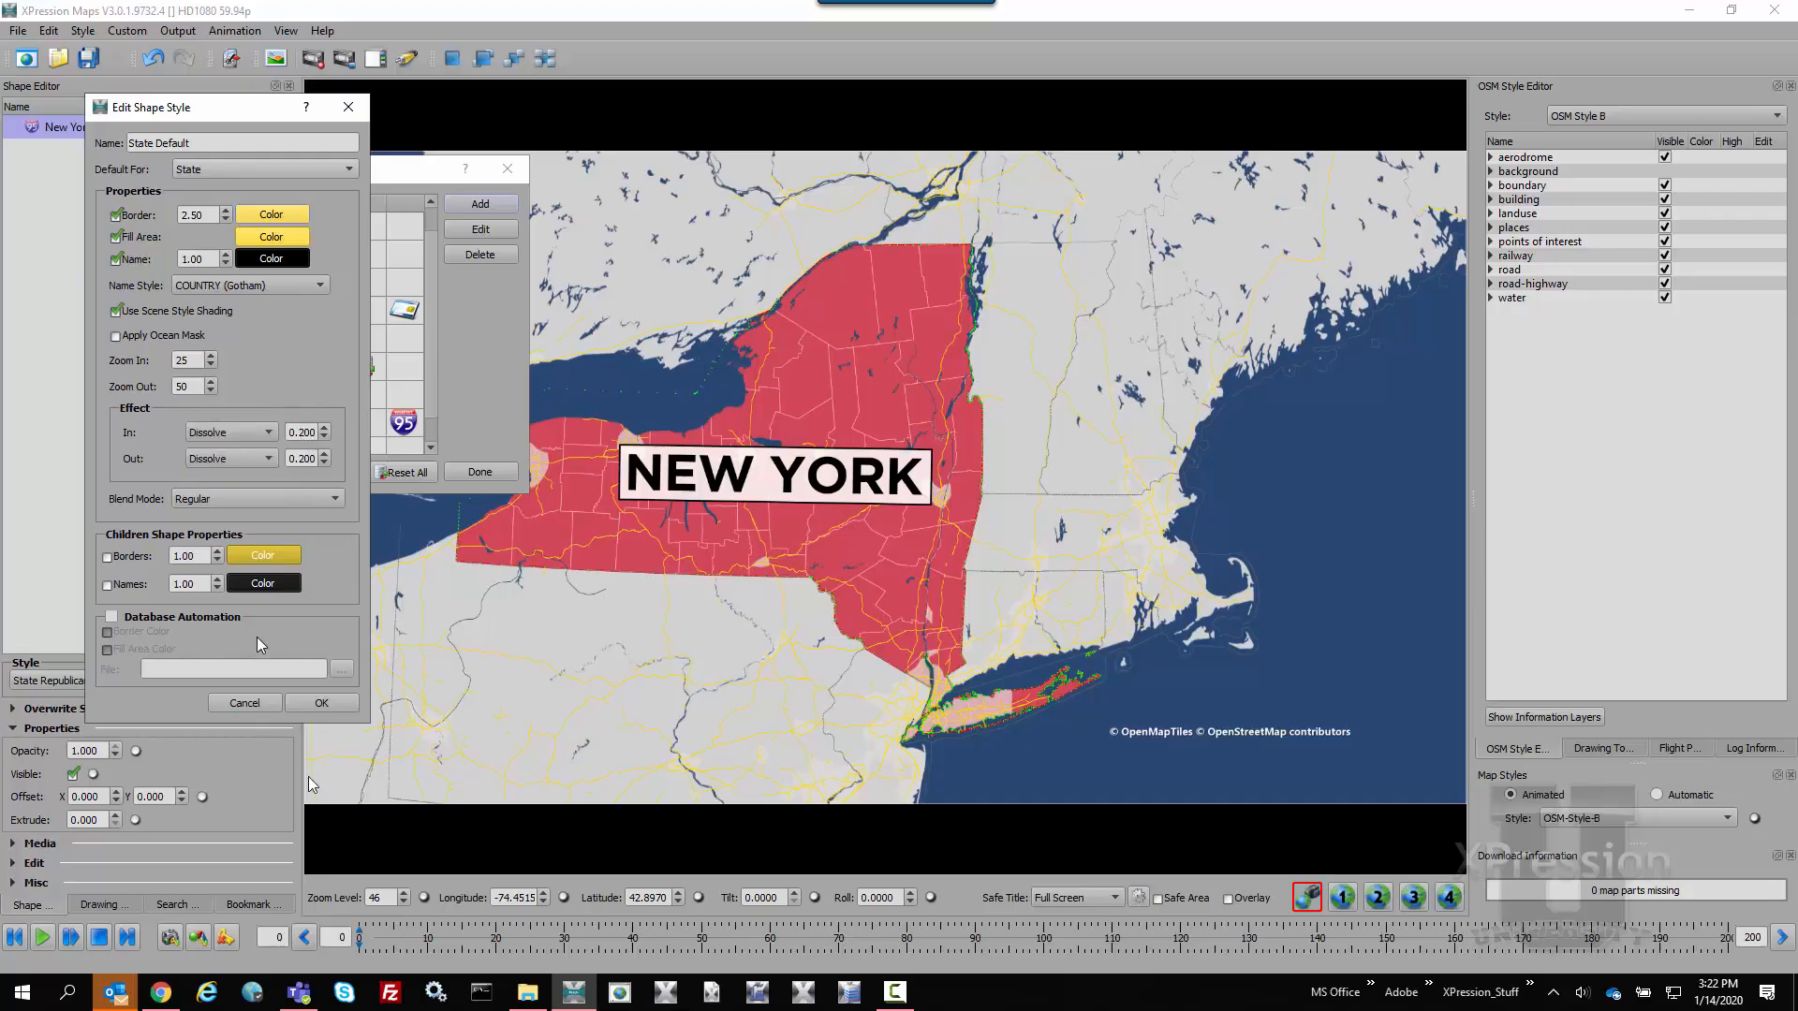
click(318, 704)
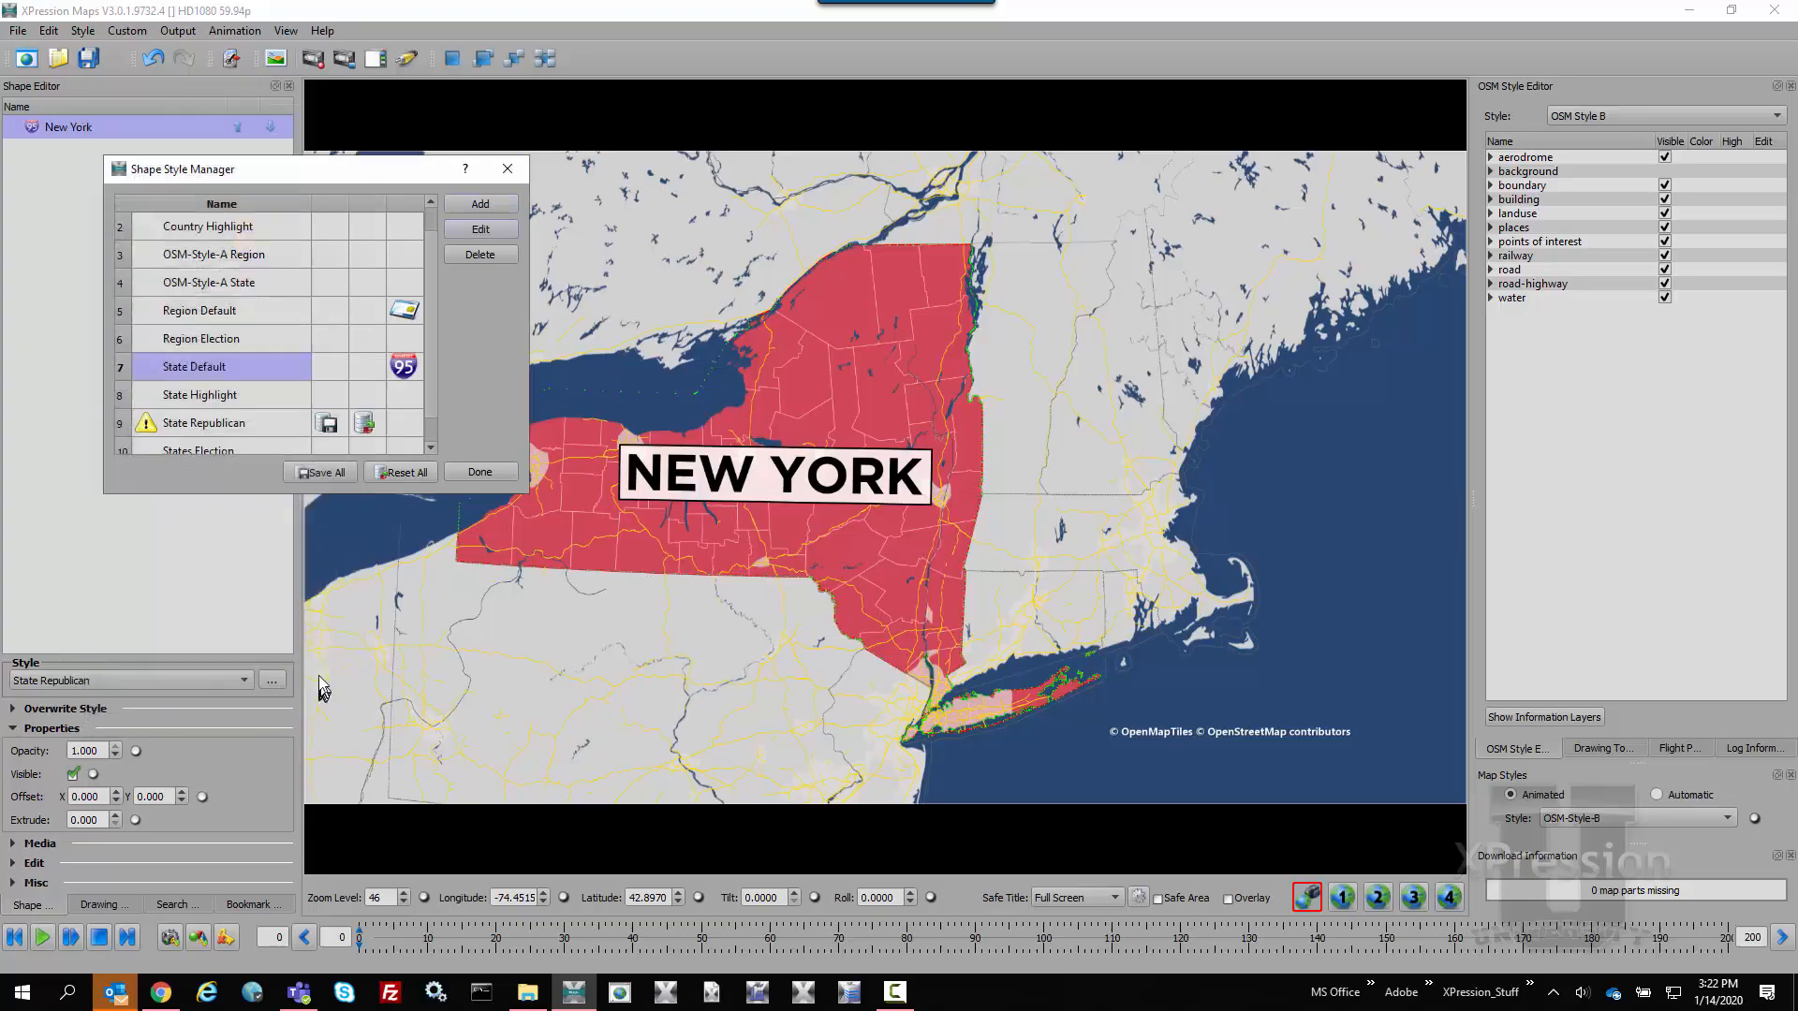
click(324, 474)
click(494, 468)
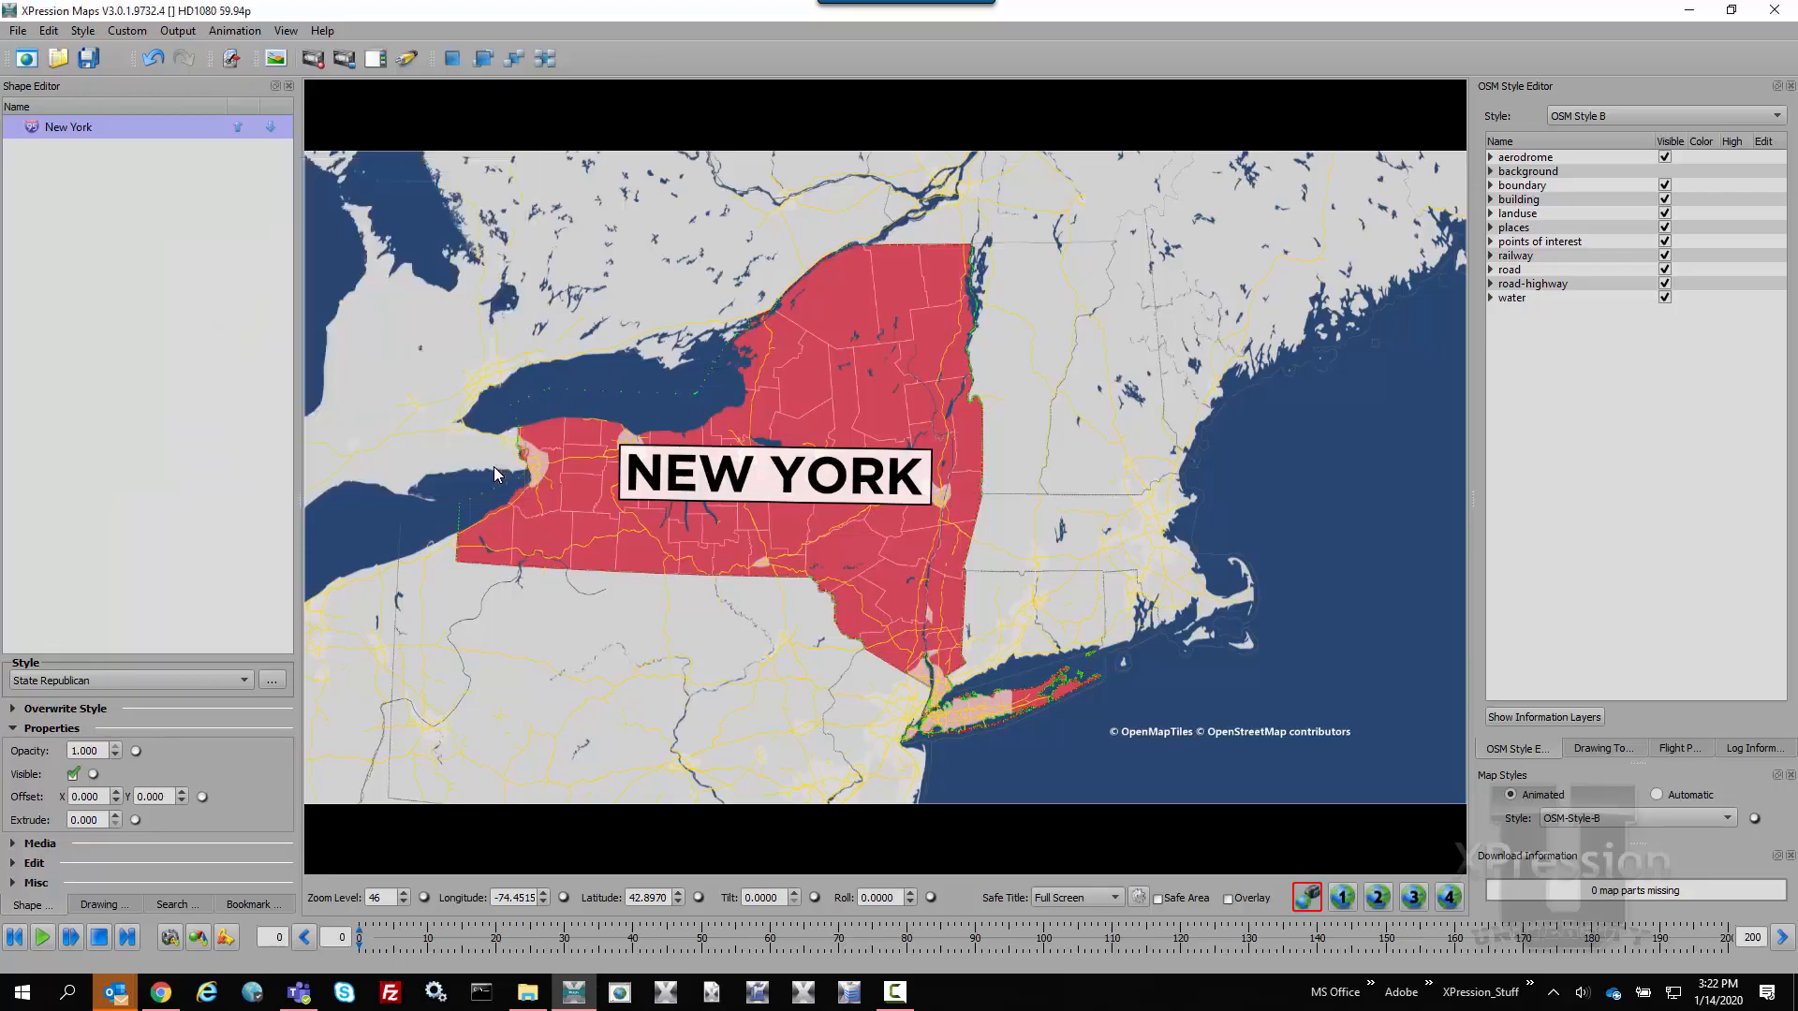